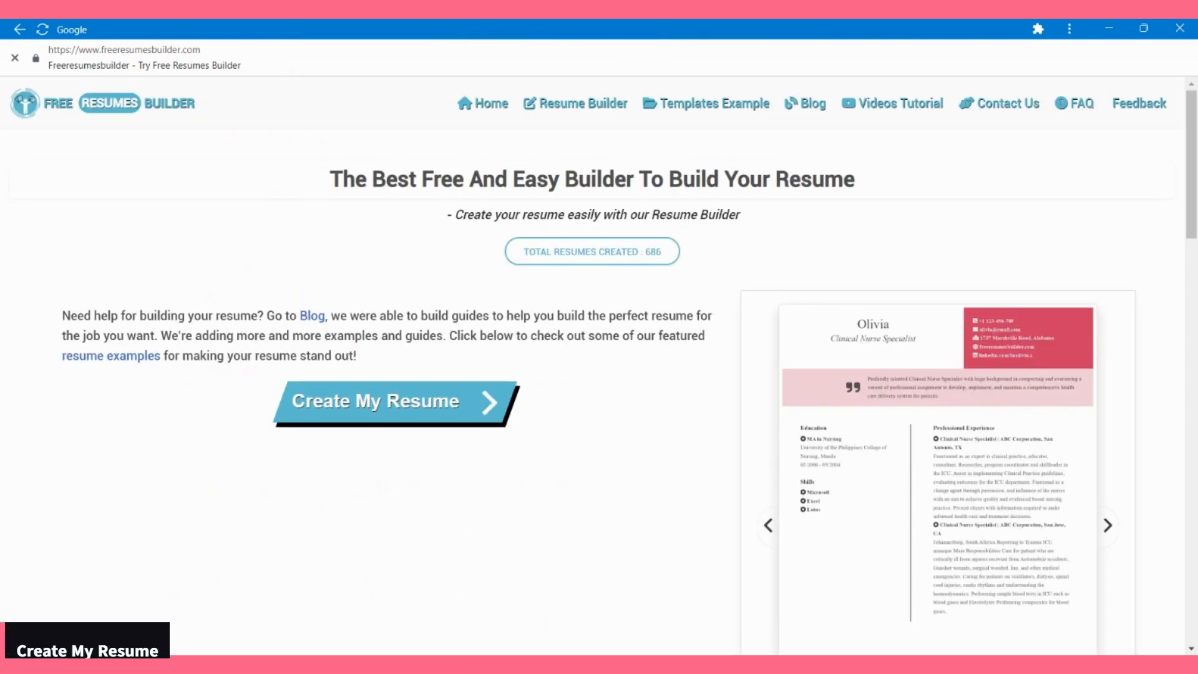
Step: Start a new resume, add the Personal Information section and choose a profile photo
{"action": "scroll", "coordinate": [599, 375], "scroll_direction": "down", "scroll_amount": 1}
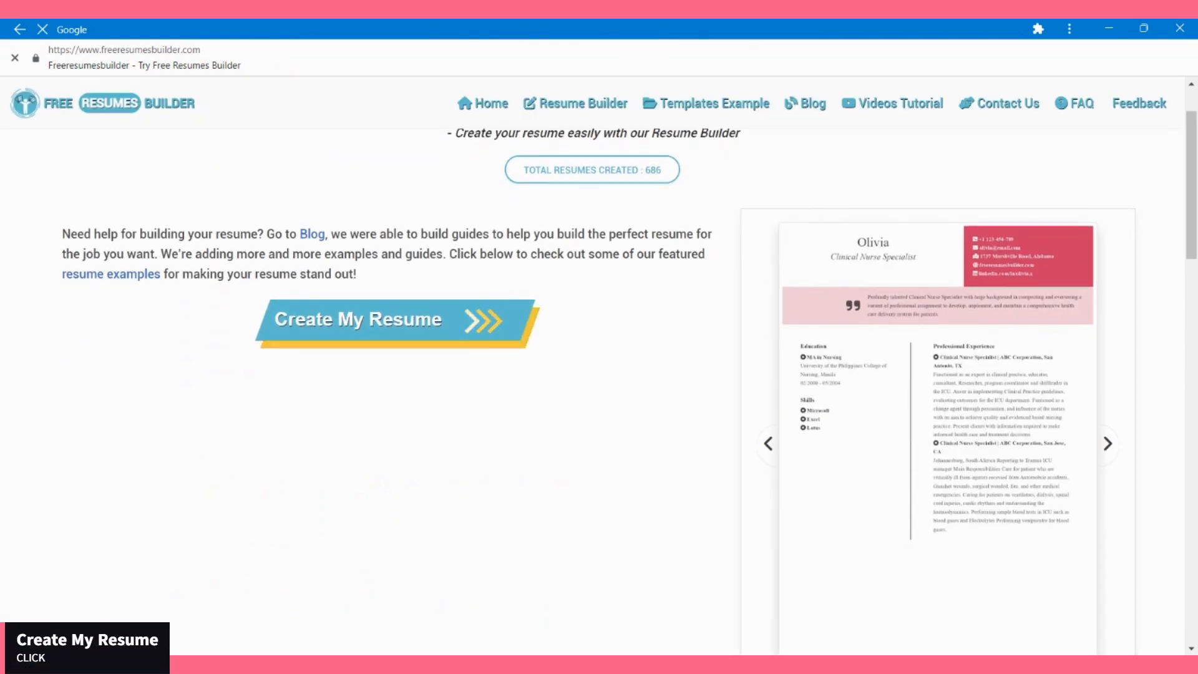
{"action": "left_click", "coordinate": [393, 321]}
{"action": "left_click", "coordinate": [592, 268]}
{"action": "left_click", "coordinate": [274, 503]}
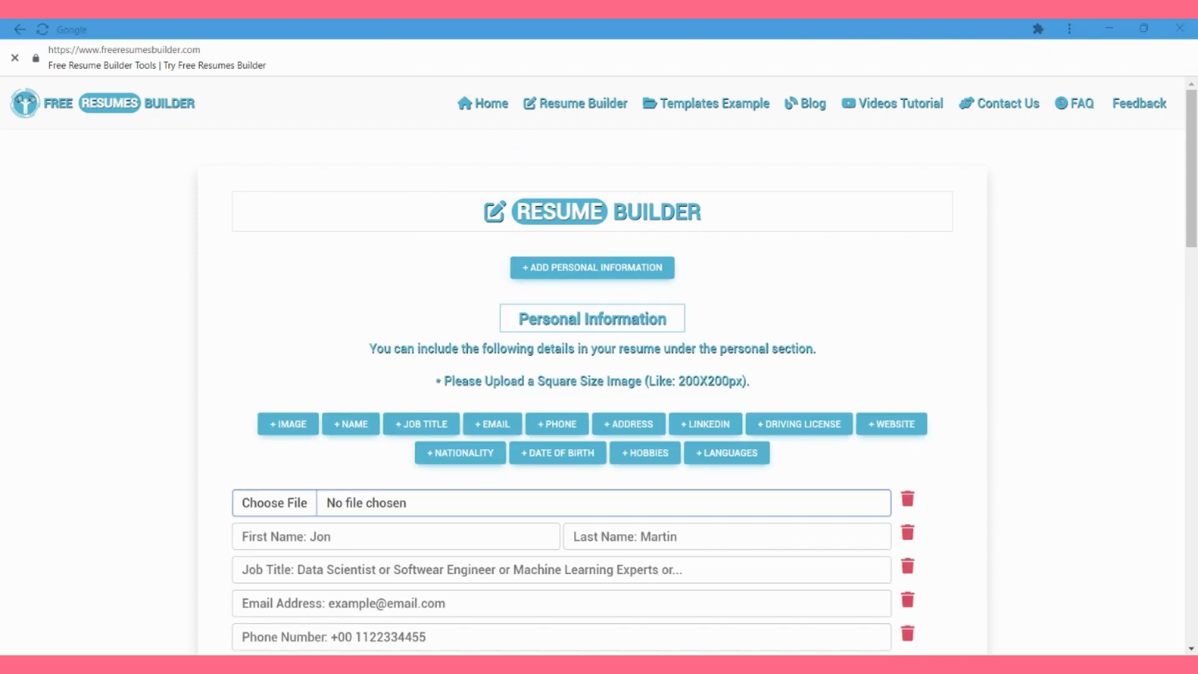
{"action": "scroll", "coordinate": [592, 392], "scroll_direction": "down", "scroll_amount": 2}
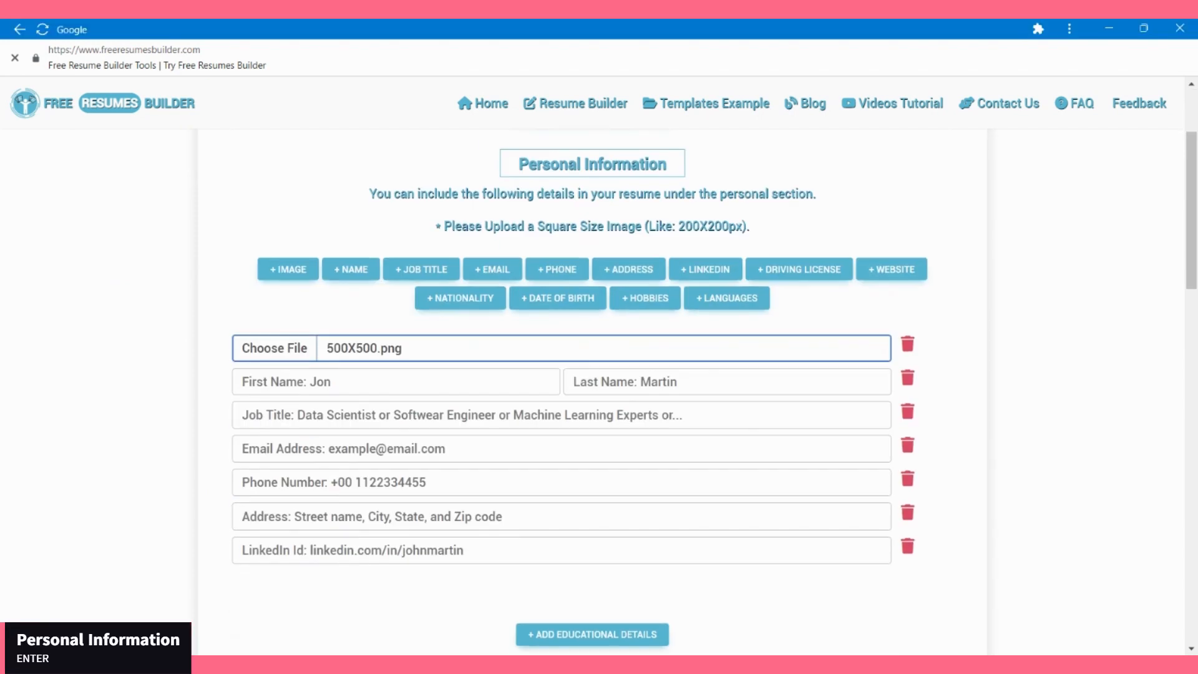
Step: Enter the nurse's first name, the job title School Nurse, and the email address
{"action": "left_click", "coordinate": [396, 381]}
{"action": "type", "text": "Shophia"}
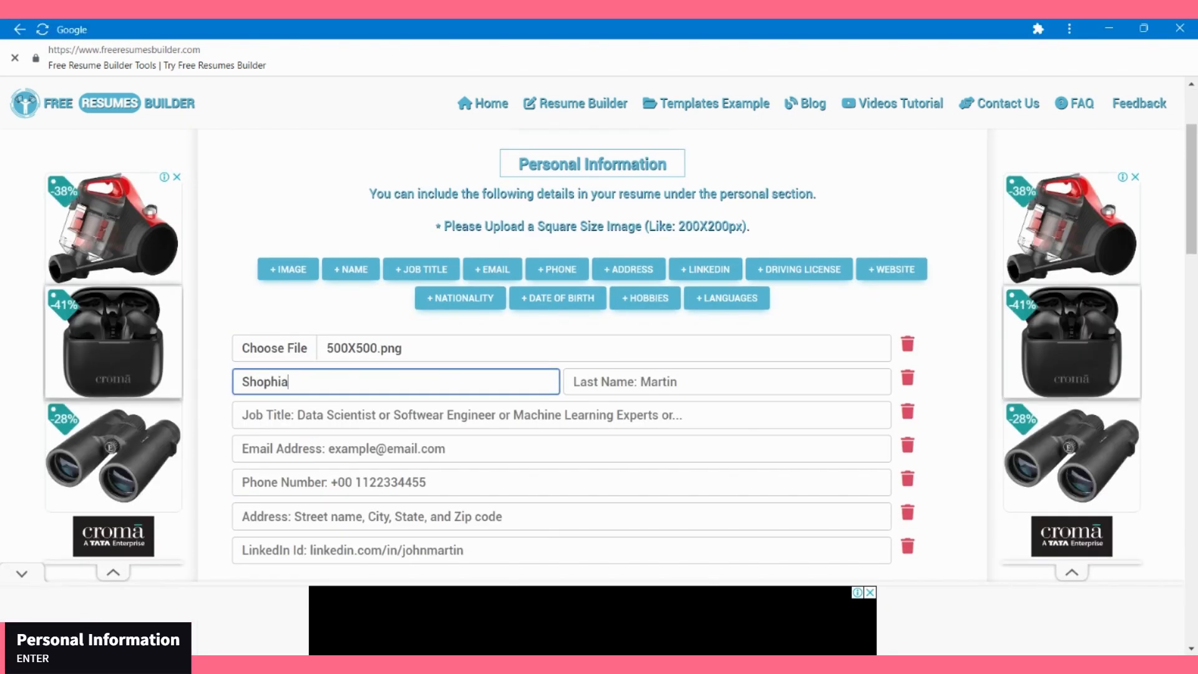
{"action": "key", "text": "Tab"}
{"action": "key", "text": "Tab"}
{"action": "key", "text": "Tab"}
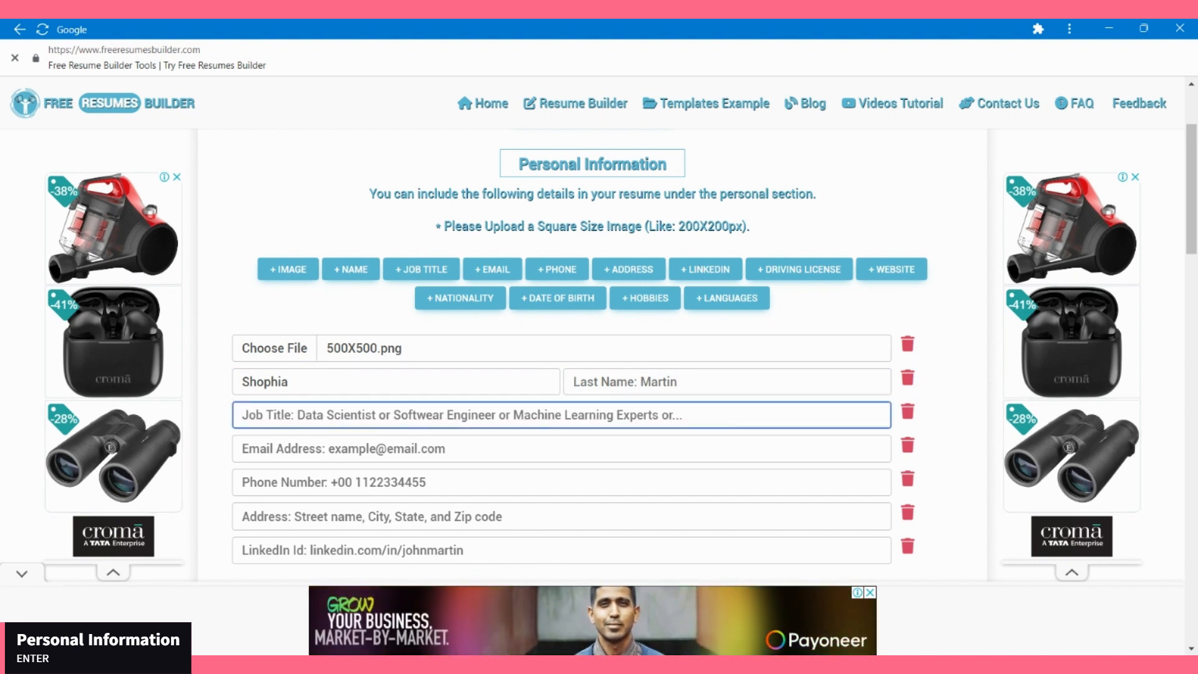
{"action": "type", "text": "School Nurse"}
{"action": "key", "text": "Tab"}
{"action": "key", "text": "Tab"}
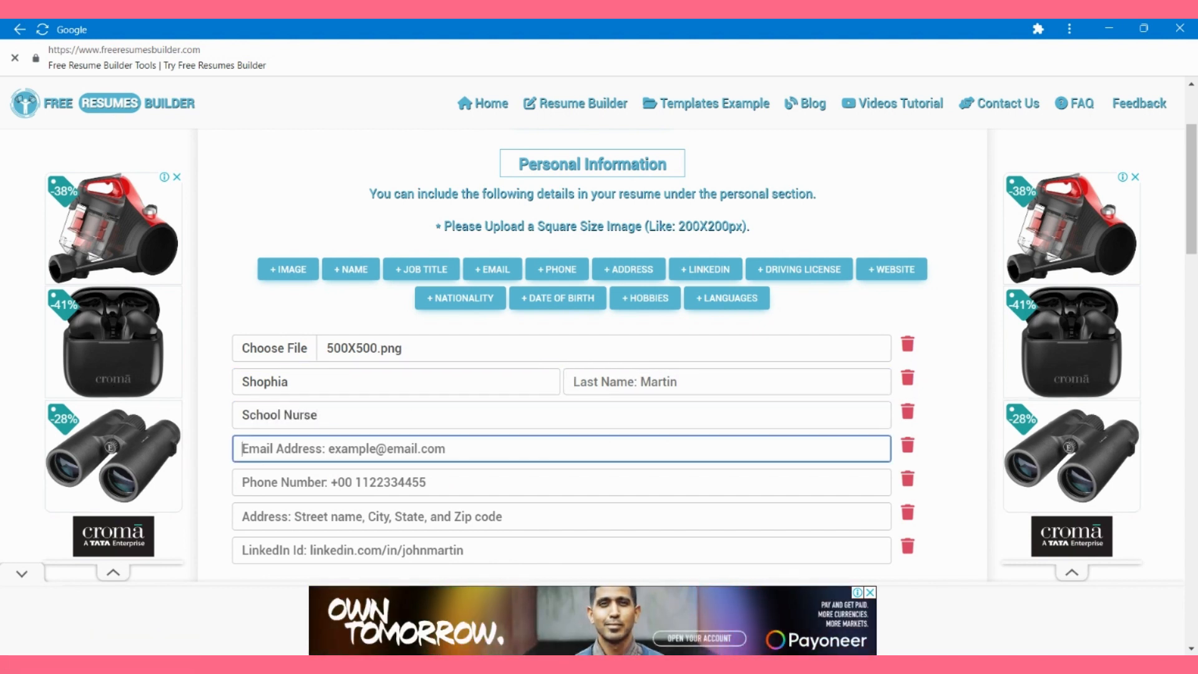
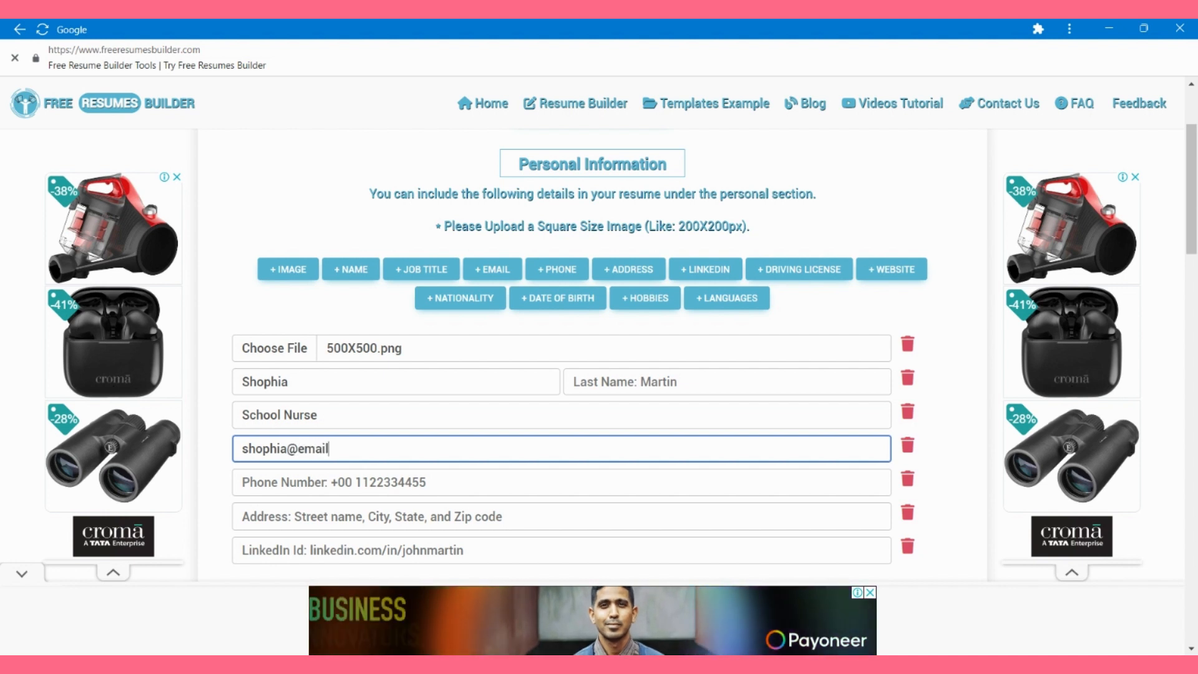
{"action": "key", "text": "Tab"}
Step: Fix the email's missing dot, then fill in the phone number, street address and LinkedIn URL
{"action": "left_click", "coordinate": [329, 449]}
{"action": "type", "text": "."}
{"action": "key", "text": "Tab"}
{"action": "key", "text": "Tab"}
{"action": "type", "text": "+1 123-456-789"}
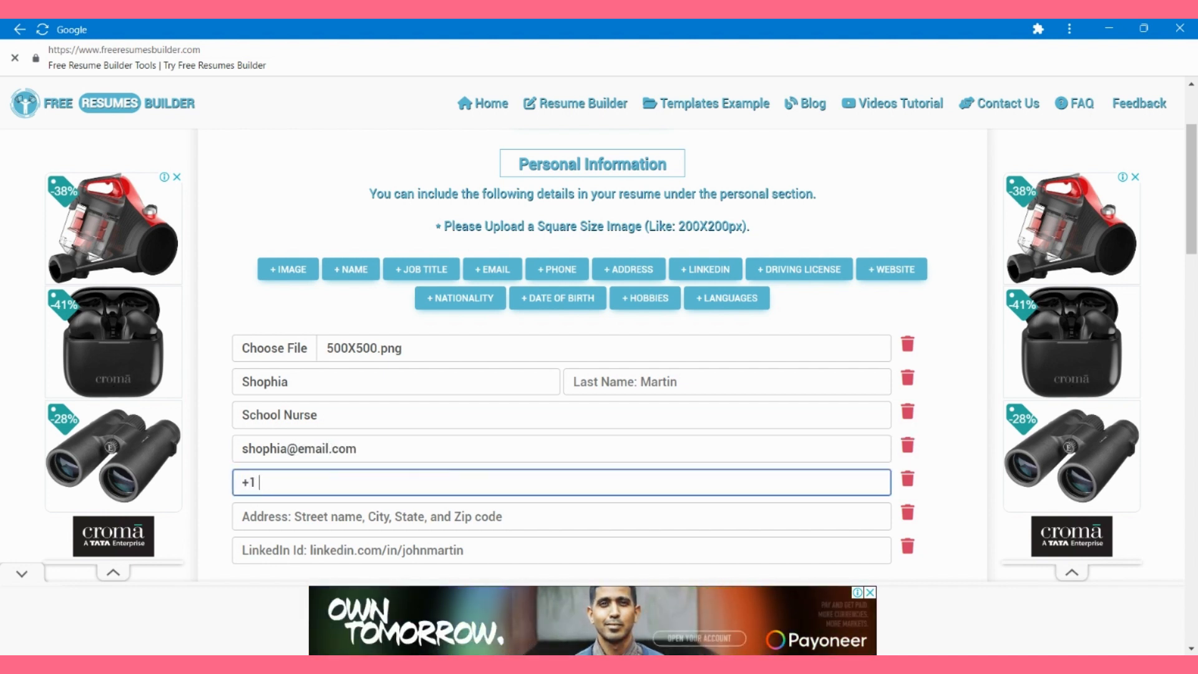
{"action": "key", "text": "Tab"}
{"action": "key", "text": "Tab"}
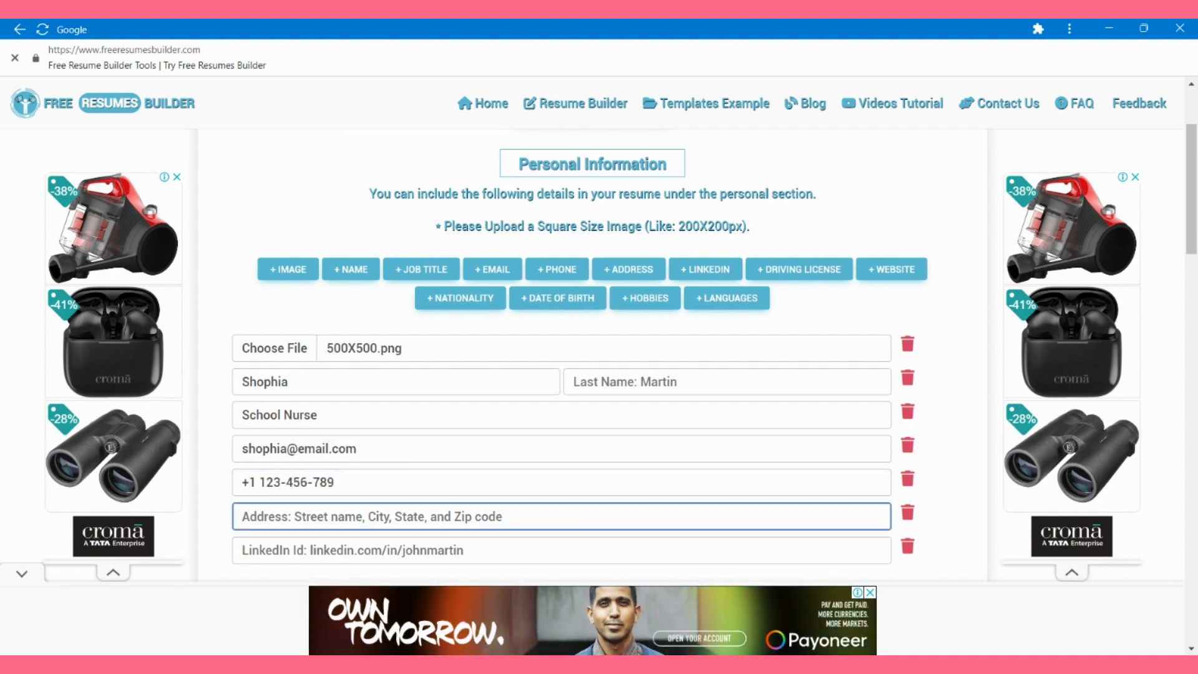
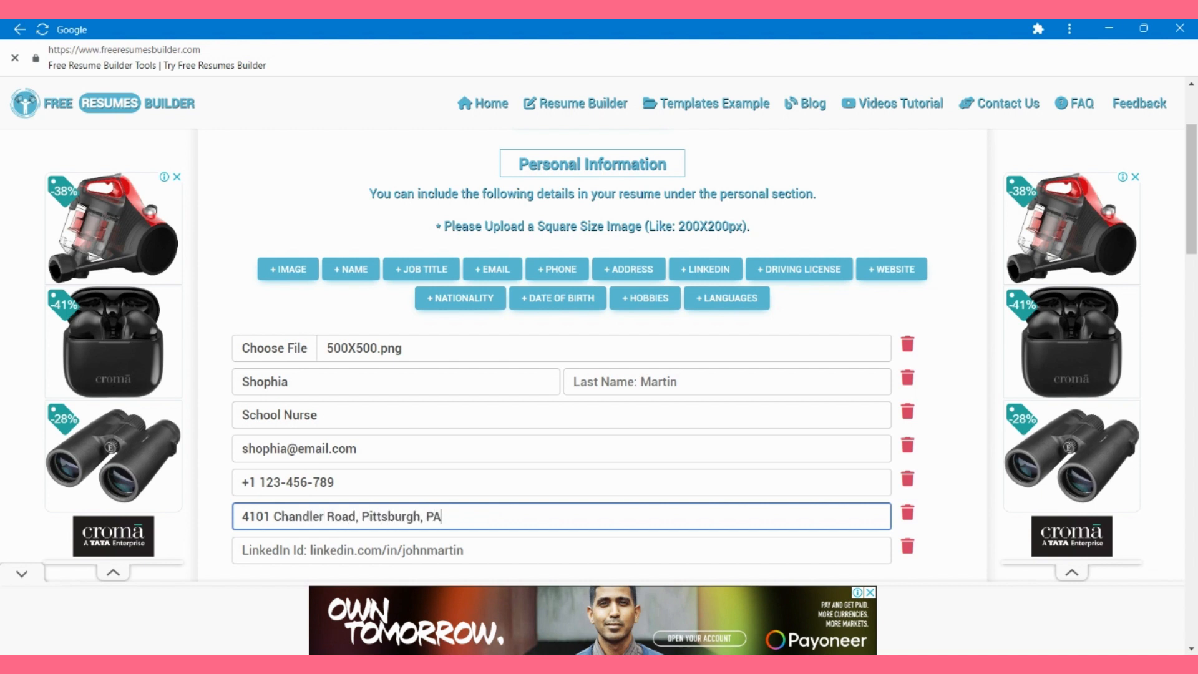
{"action": "key", "text": "Tab"}
{"action": "key", "text": "Tab"}
{"action": "type", "text": "link"}
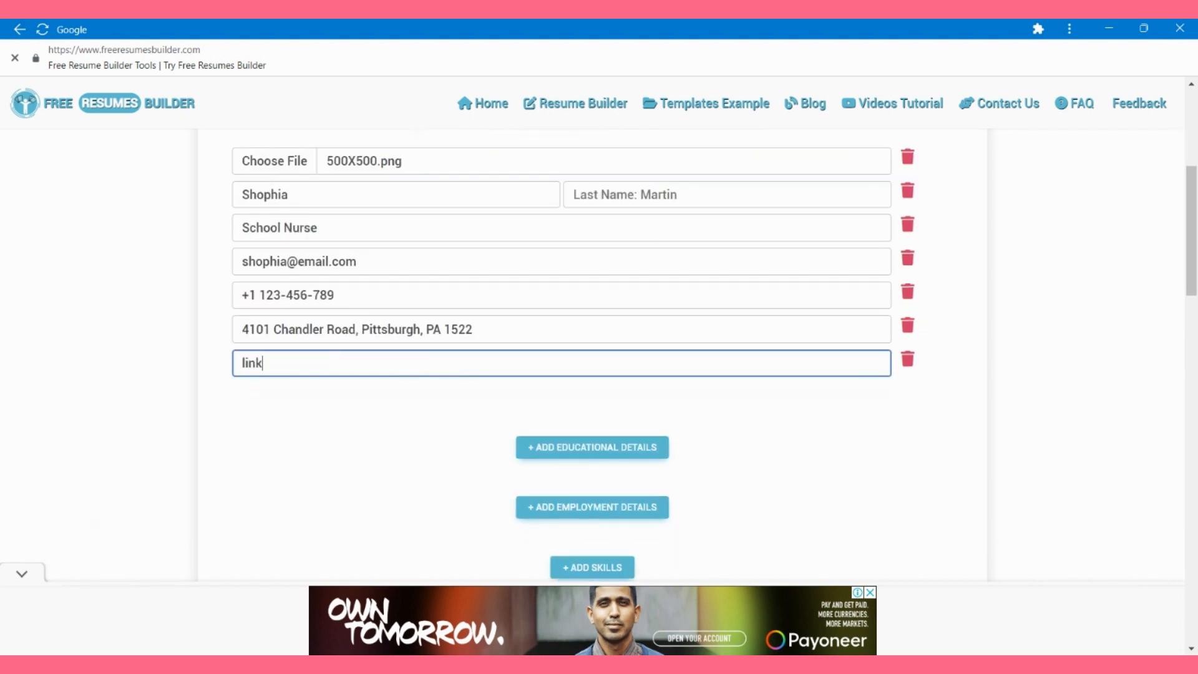
{"action": "type", "text": "edin.com/in/shophia.x"}
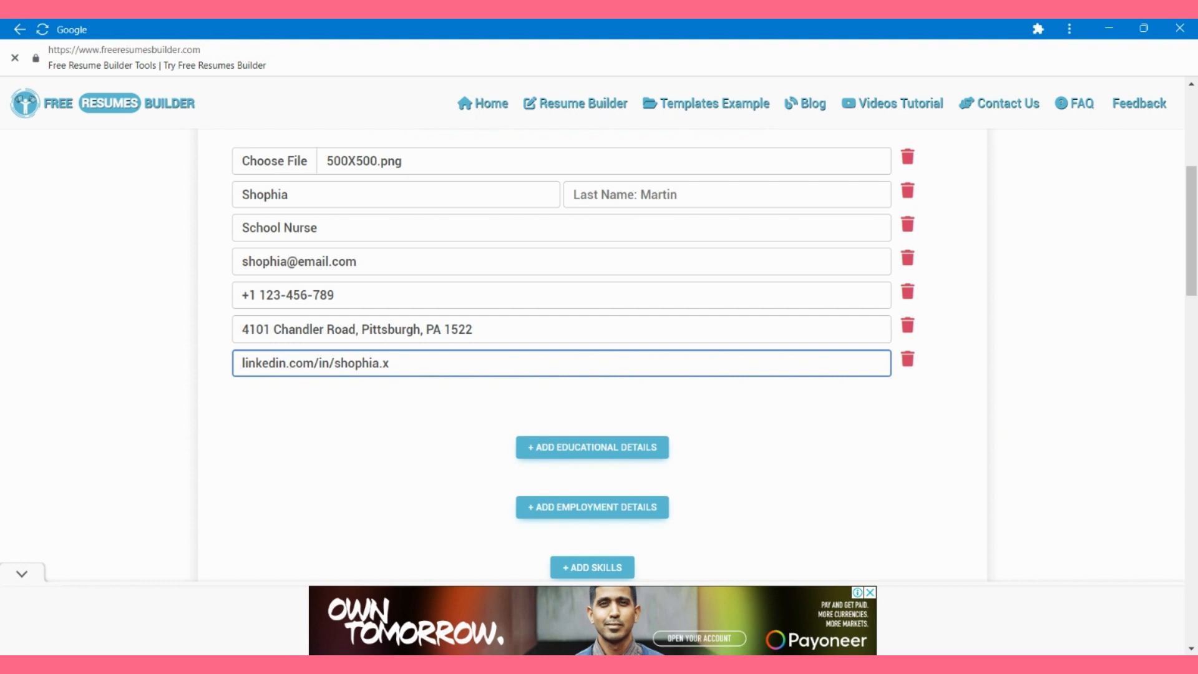
{"action": "key", "text": "Tab"}
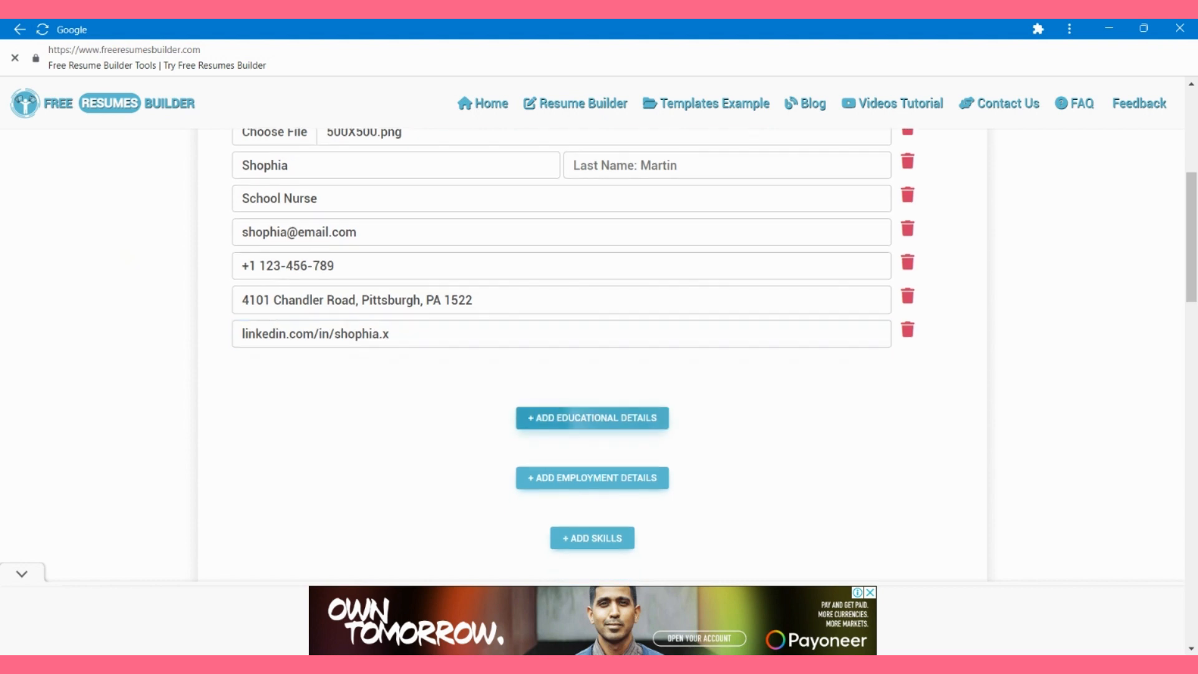
{"action": "key", "text": "Return"}
Step: Rename the section heading to Education and enter Howard University, Washington, DC
{"action": "key", "text": "shift+Left"}
{"action": "key", "text": "shift+Left"}
{"action": "key", "text": "shift+Left"}
{"action": "key", "text": "shift+Left"}
{"action": "key", "text": "shift+Left"}
{"action": "key", "text": "shift+Left"}
{"action": "key", "text": "shift+Left"}
{"action": "key", "text": "shift+Left"}
{"action": "key", "text": "shift+Left"}
{"action": "key", "text": "shift+Left"}
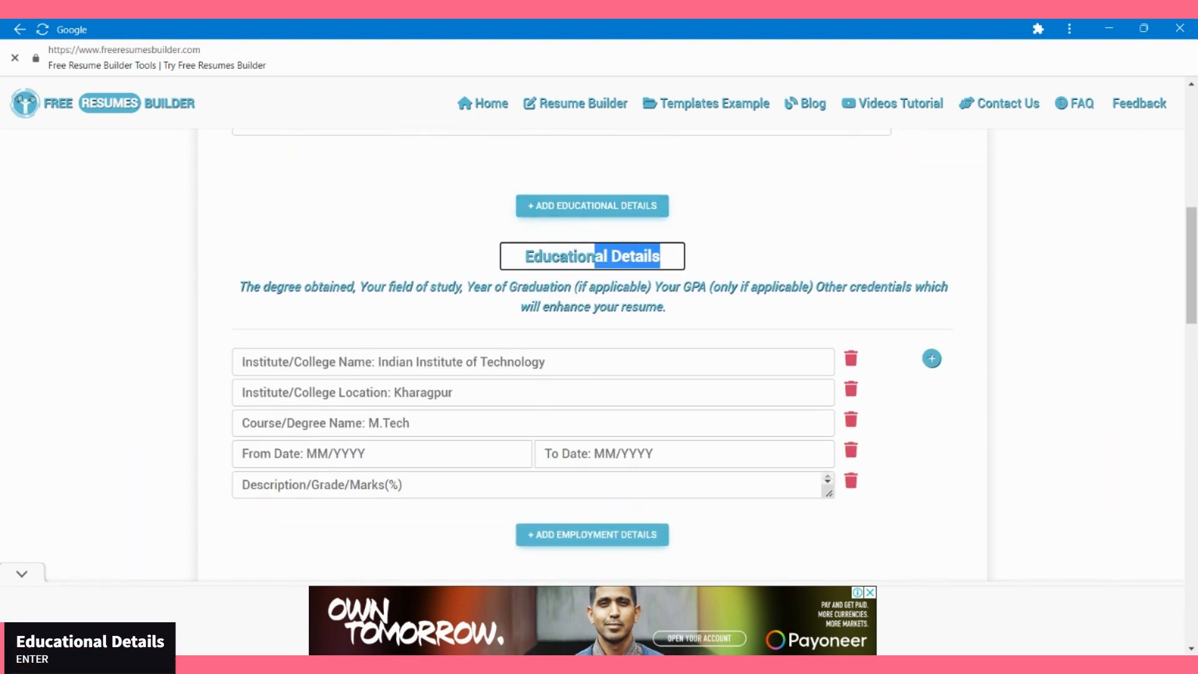
{"action": "key", "text": "BackSpace"}
{"action": "key", "text": "Tab"}
{"action": "type", "text": "H"}
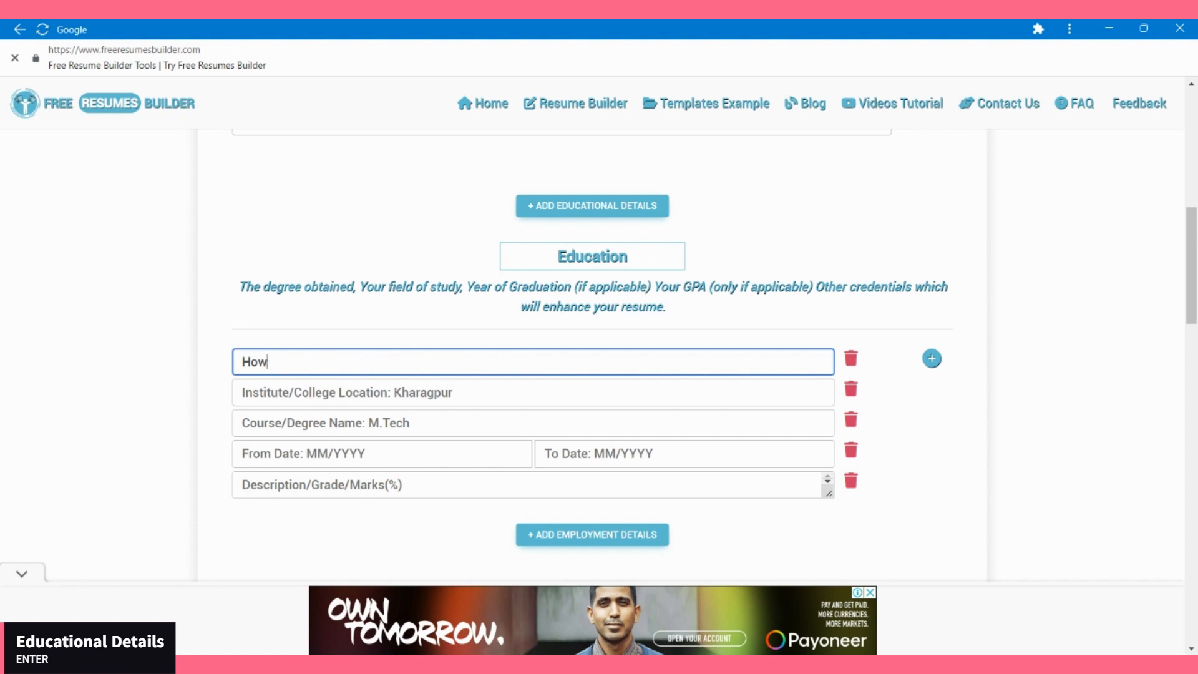
{"action": "type", "text": "oward University"}
{"action": "key", "text": "Tab"}
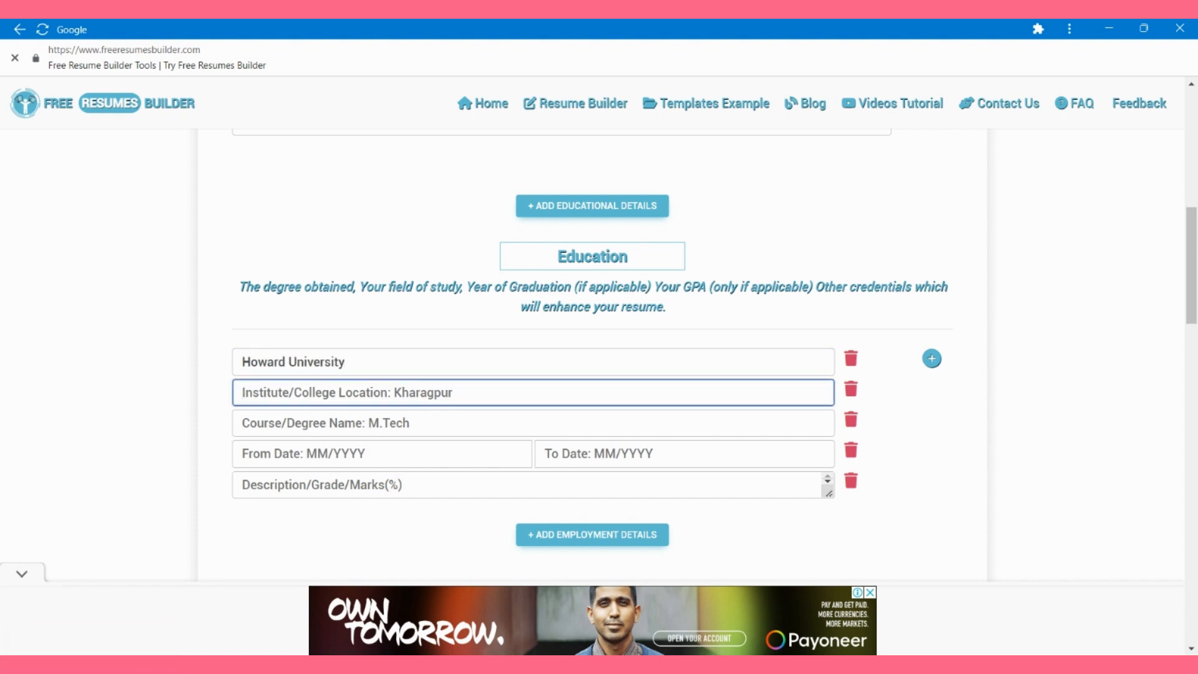
{"action": "type", "text": "W"}
{"action": "key", "text": "BackSpace"}
{"action": "type", "text": "Wa"}
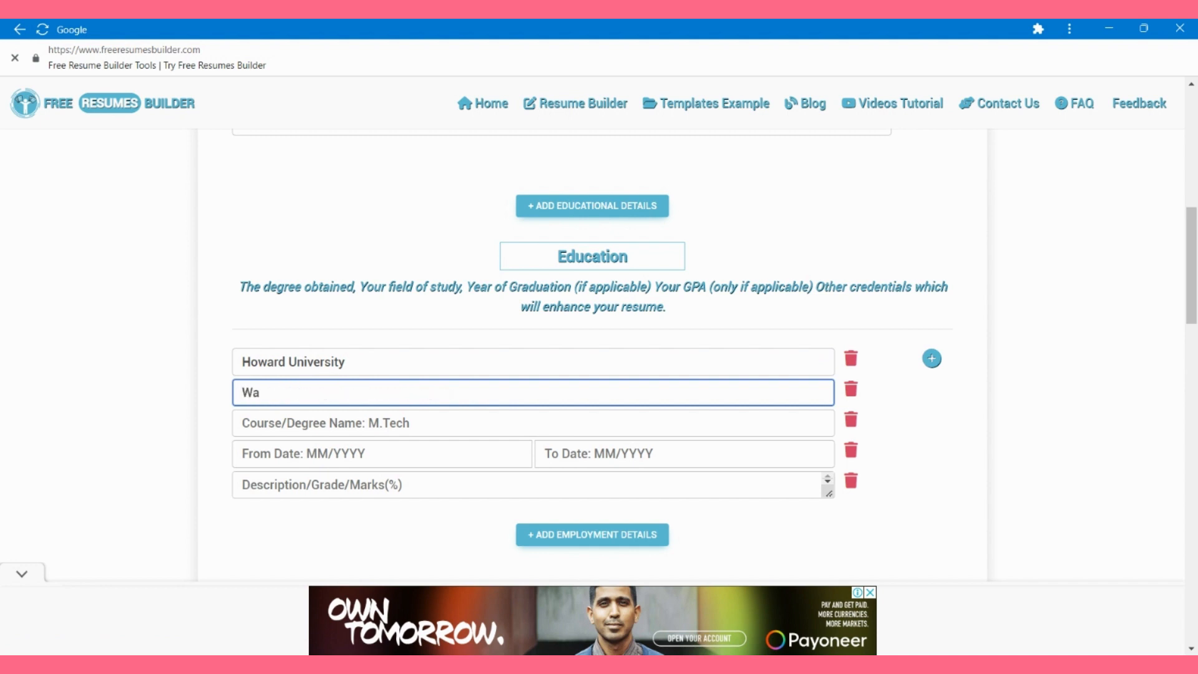
{"action": "type", "text": "shington, DC"}
{"action": "key", "text": "Tab"}
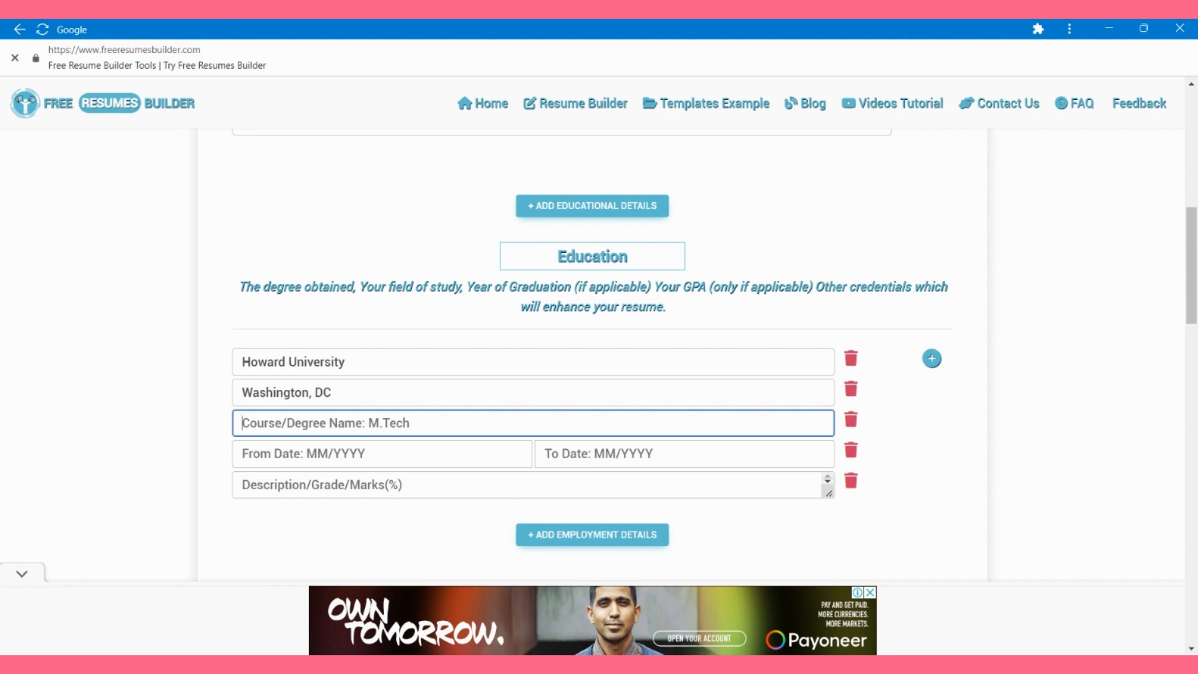
Step: Enter Bachelor of Science in Nursing, 04/2017–06/2019, with 'Honors: summa cum laude (GPA: 3.9/4.0)'
{"action": "type", "text": "Bachelor of"}
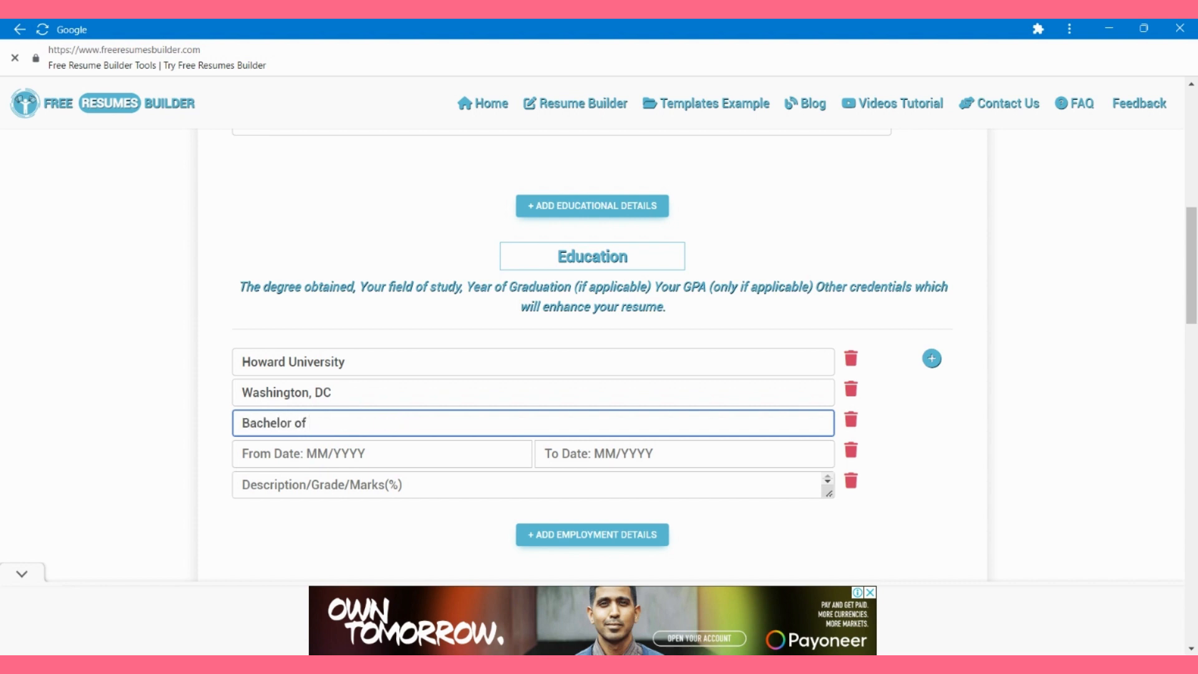
{"action": "type", "text": " Science in Nursing"}
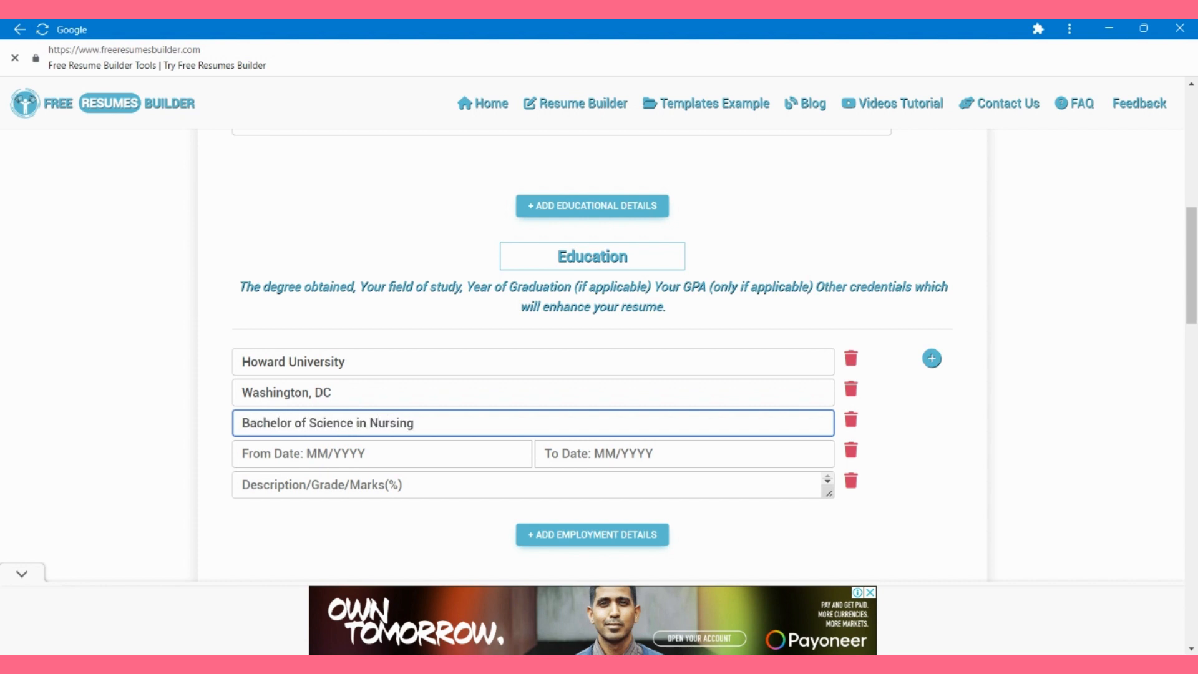
{"action": "key", "text": "Tab"}
{"action": "type", "text": "04/2017"}
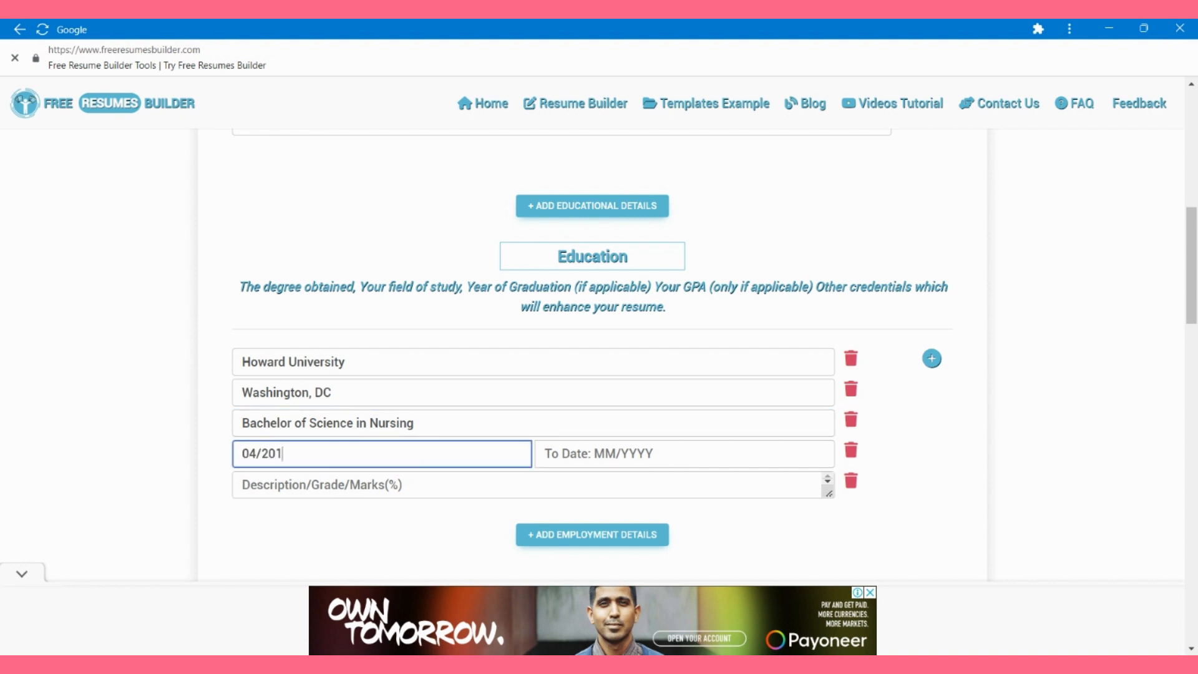
{"action": "key", "text": "Tab"}
{"action": "type", "text": "06/2019"}
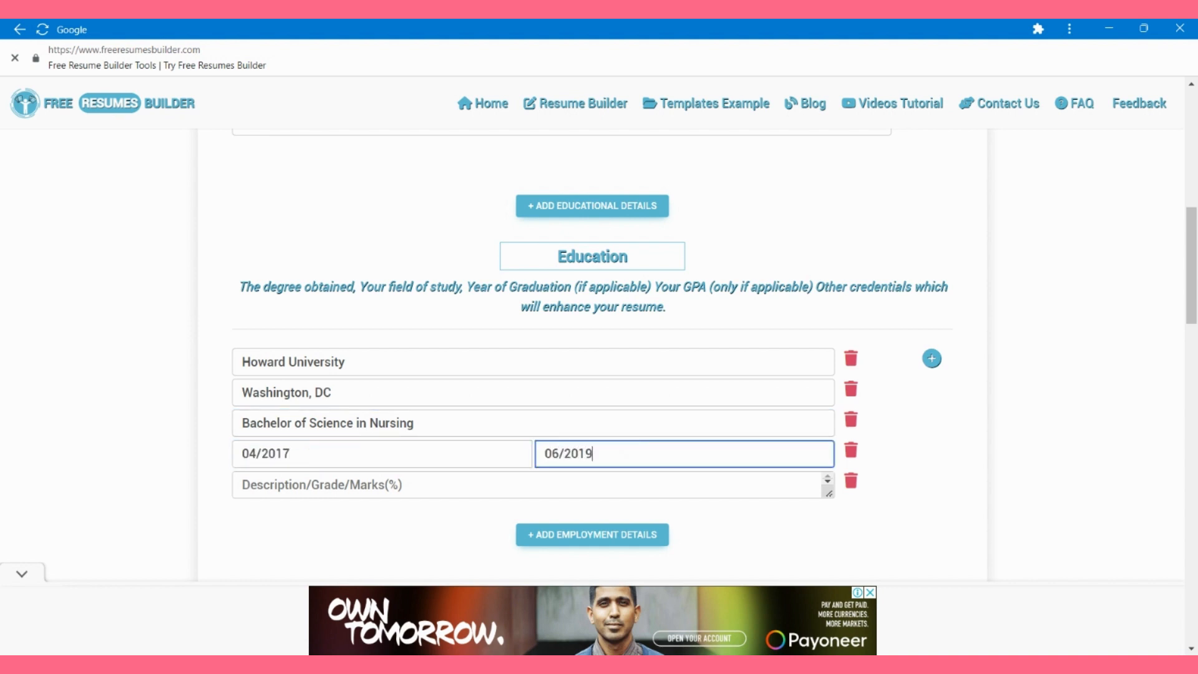
{"action": "key", "text": "Tab"}
{"action": "type", "text": "Hono"}
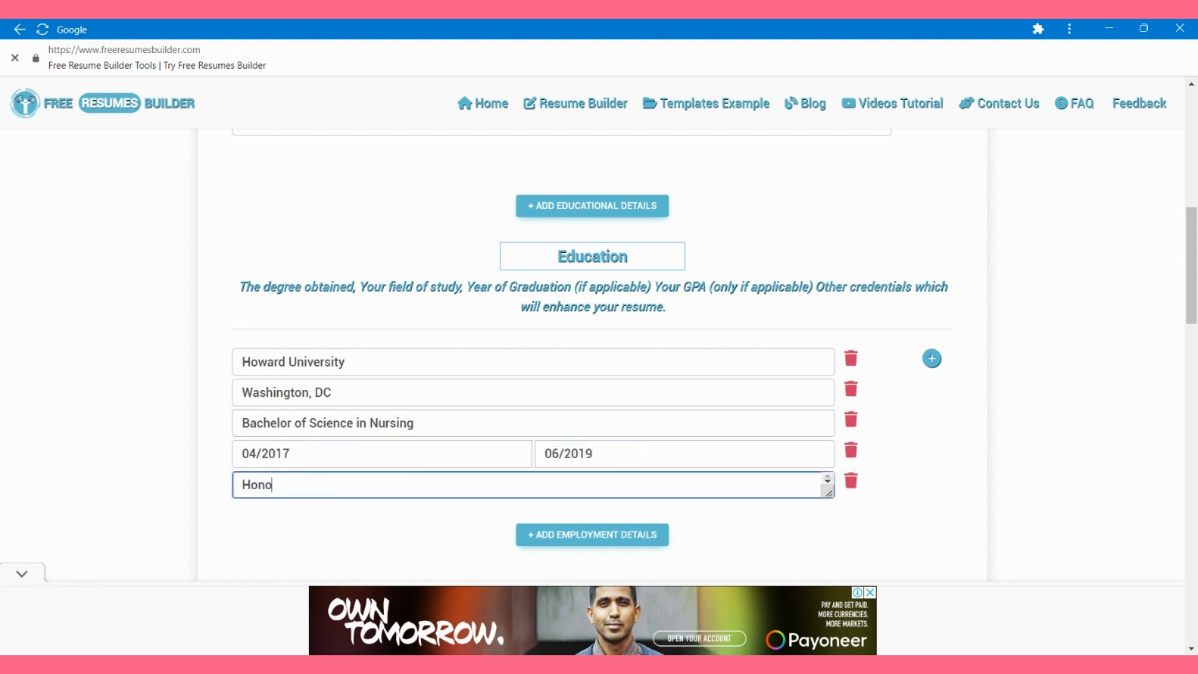
{"action": "type", "text": "rs: summa cum laude (GPA: 3."}
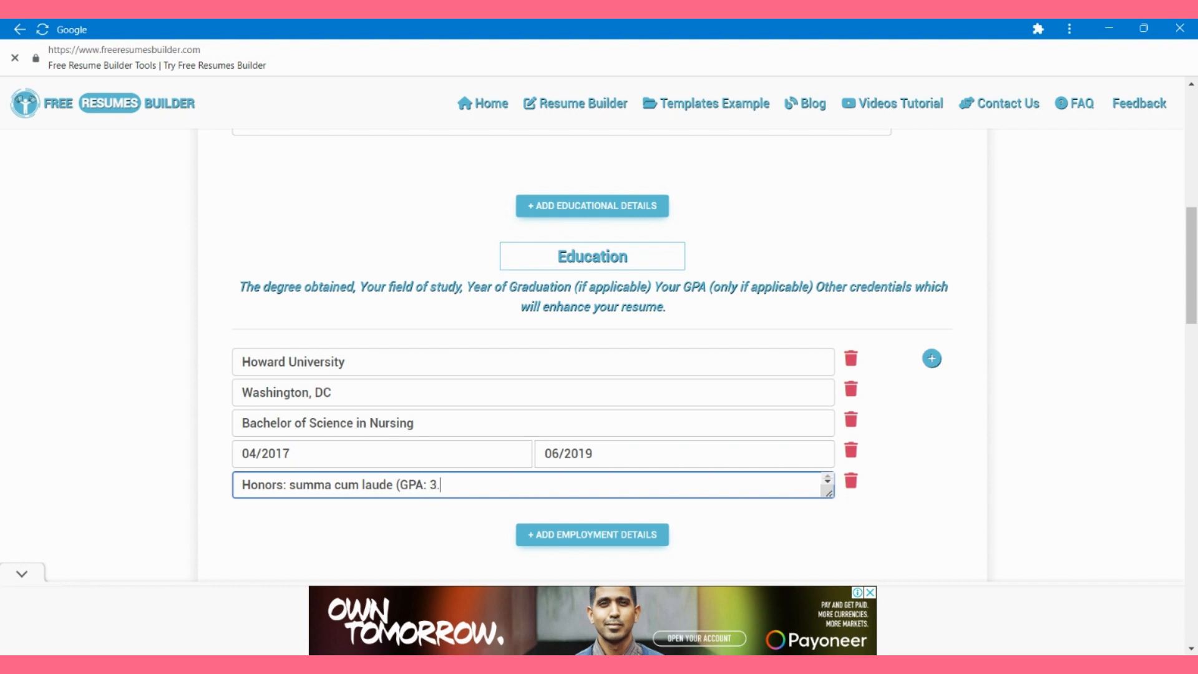
{"action": "type", "text": "9/4.0)"}
{"action": "scroll", "coordinate": [592, 464], "scroll_direction": "down", "scroll_amount": 1}
Step: Add a work entry: South Pittsburgh Elementry School, School Nurse, 09/2021–12/2022, Pittsburgh, PA
{"action": "left_click", "coordinate": [592, 464]}
{"action": "scroll", "coordinate": [593, 464], "scroll_direction": "down", "scroll_amount": 2}
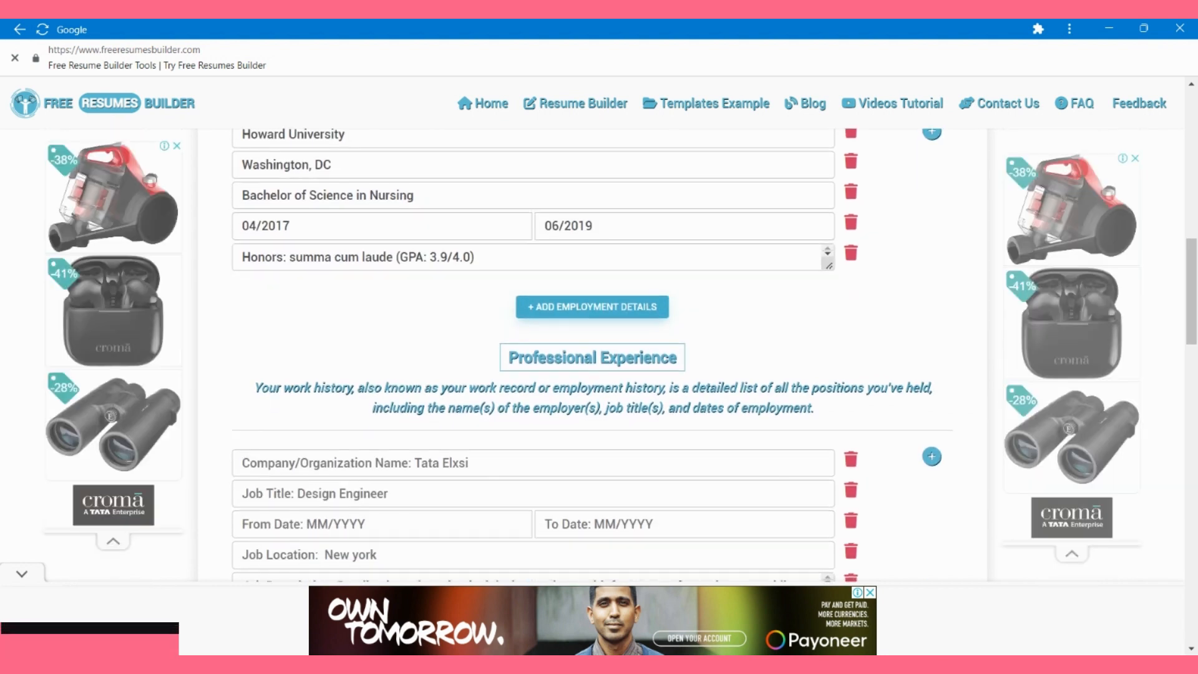
{"action": "left_click", "coordinate": [533, 433]}
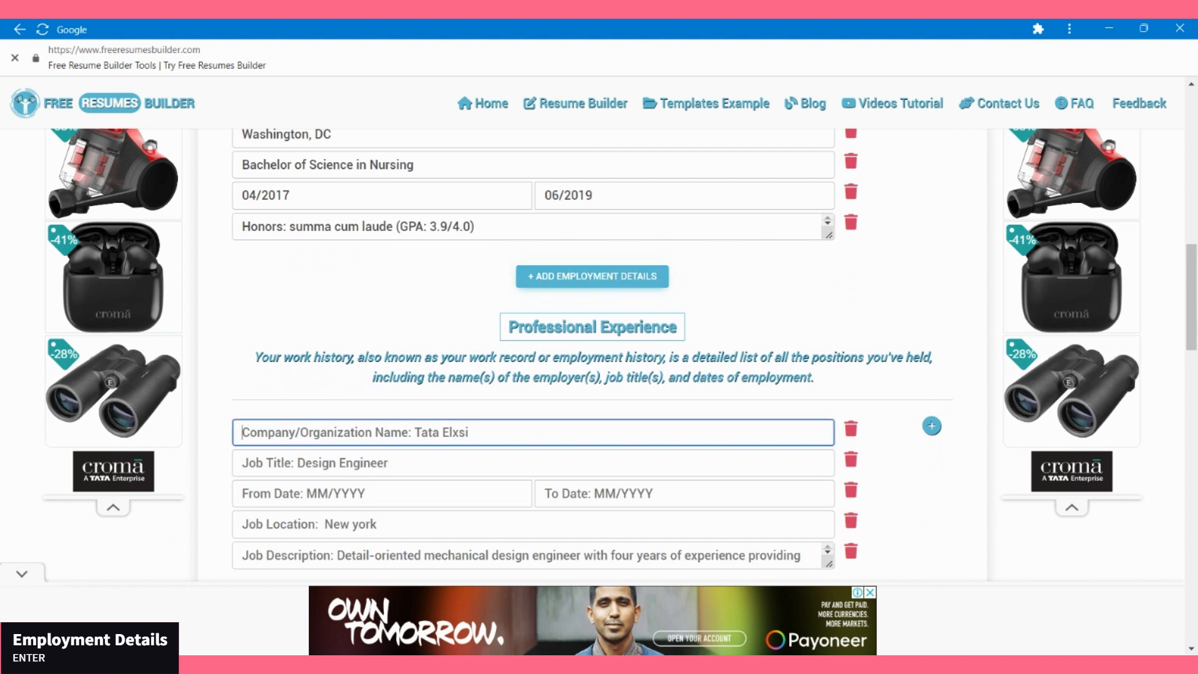
{"action": "type", "text": "South Pi"}
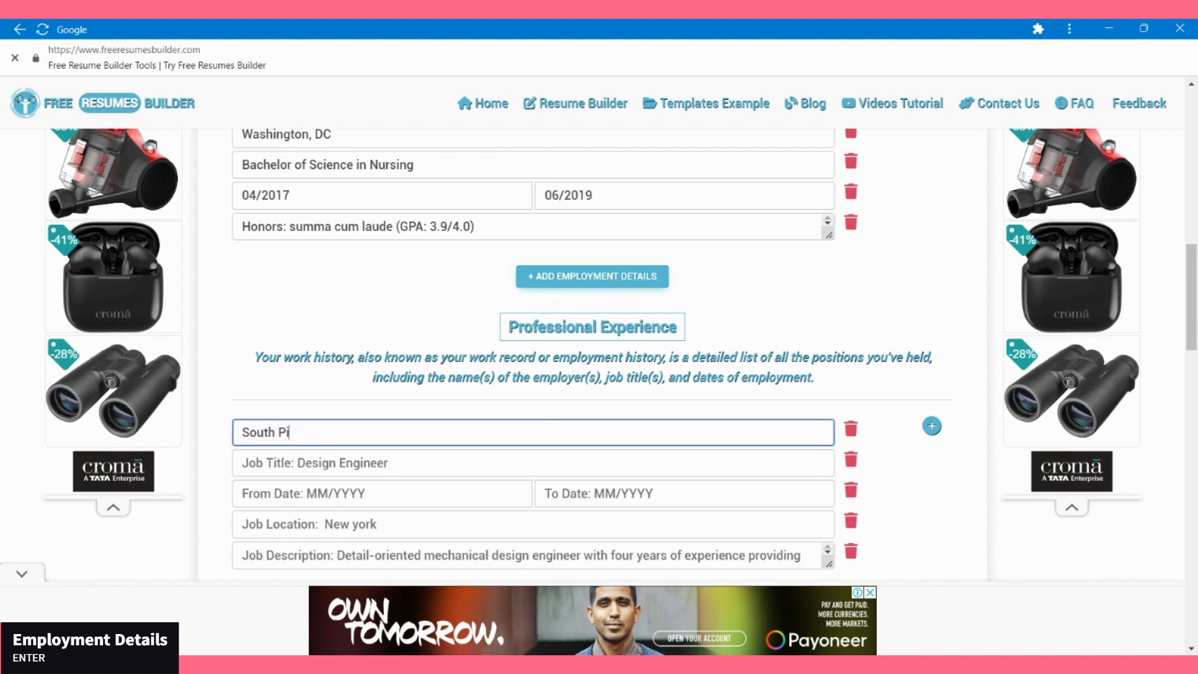
{"action": "type", "text": "ttsburgh Elementry"}
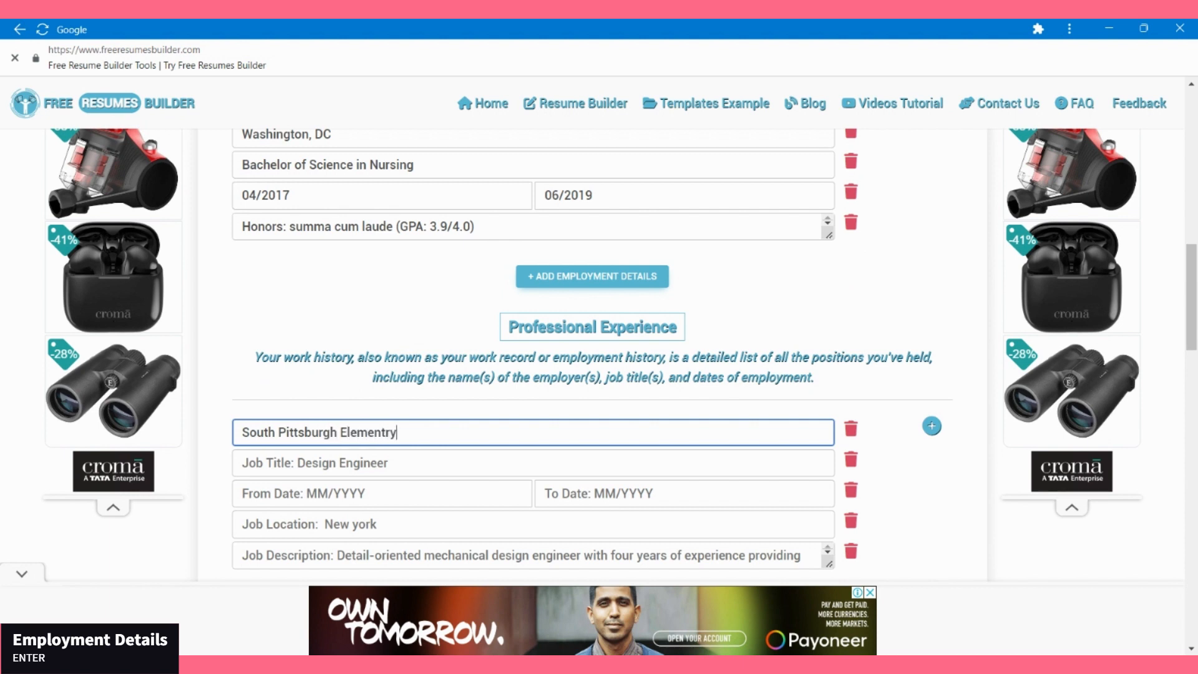
{"action": "type", "text": " School"}
{"action": "key", "text": "Tab"}
{"action": "type", "text": "School"}
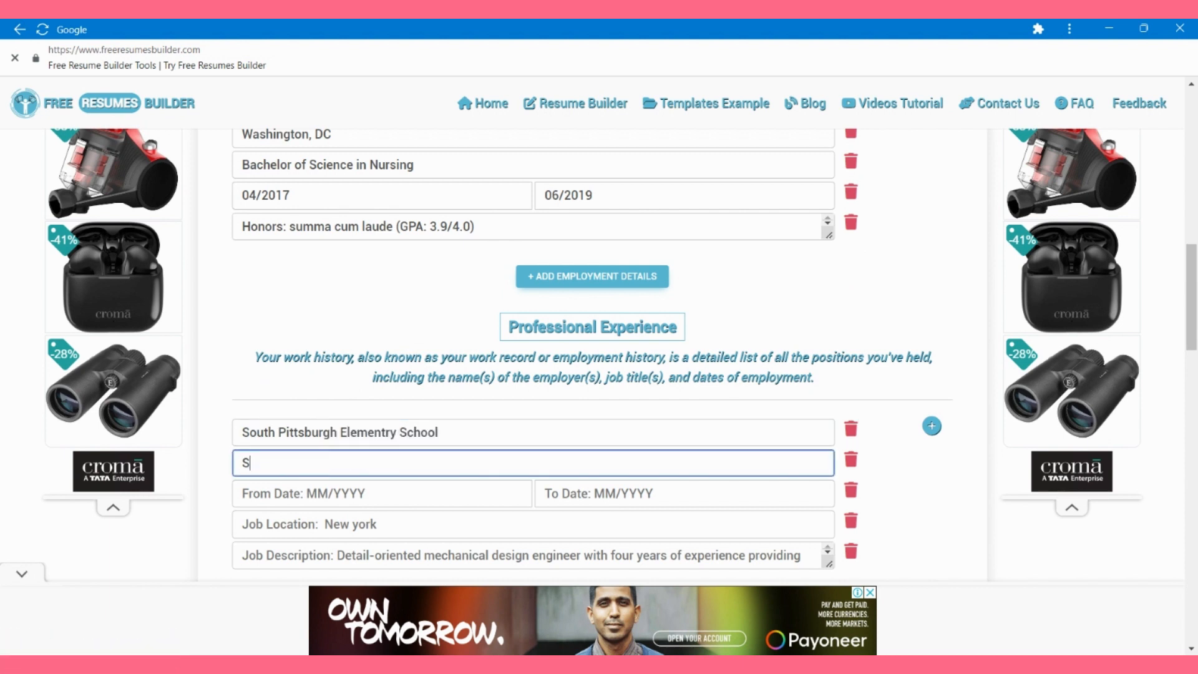
{"action": "type", "text": " Nurse"}
{"action": "key", "text": "Tab"}
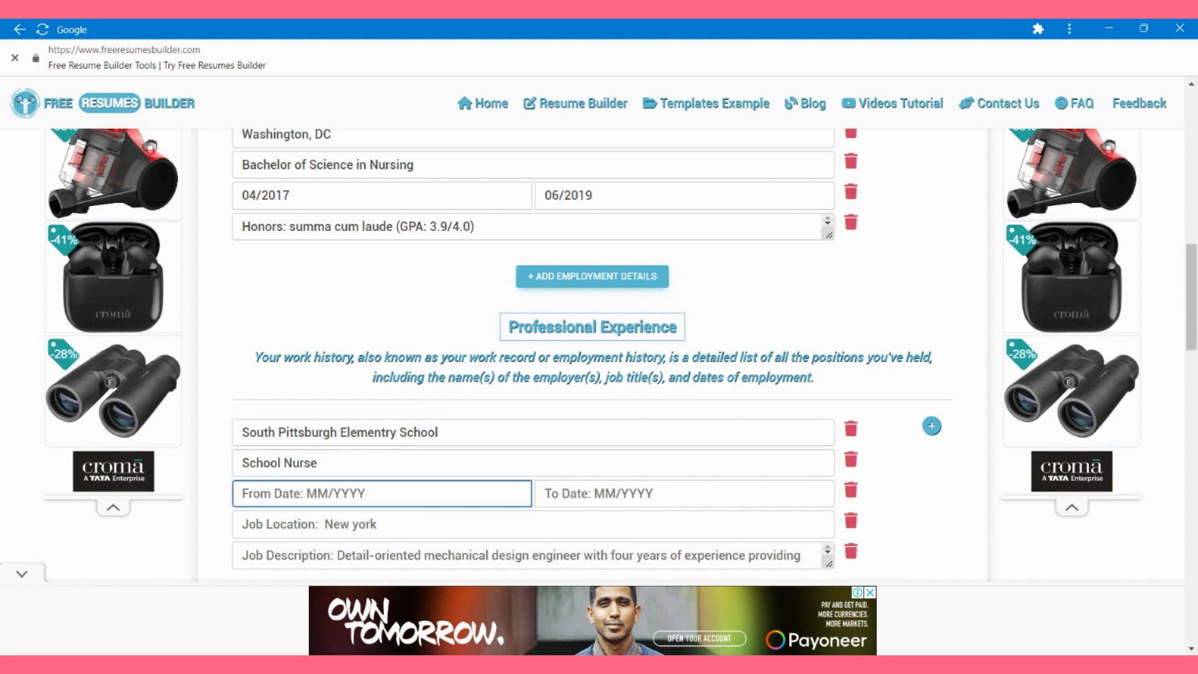
{"action": "type", "text": "09/2021"}
{"action": "key", "text": "Tab"}
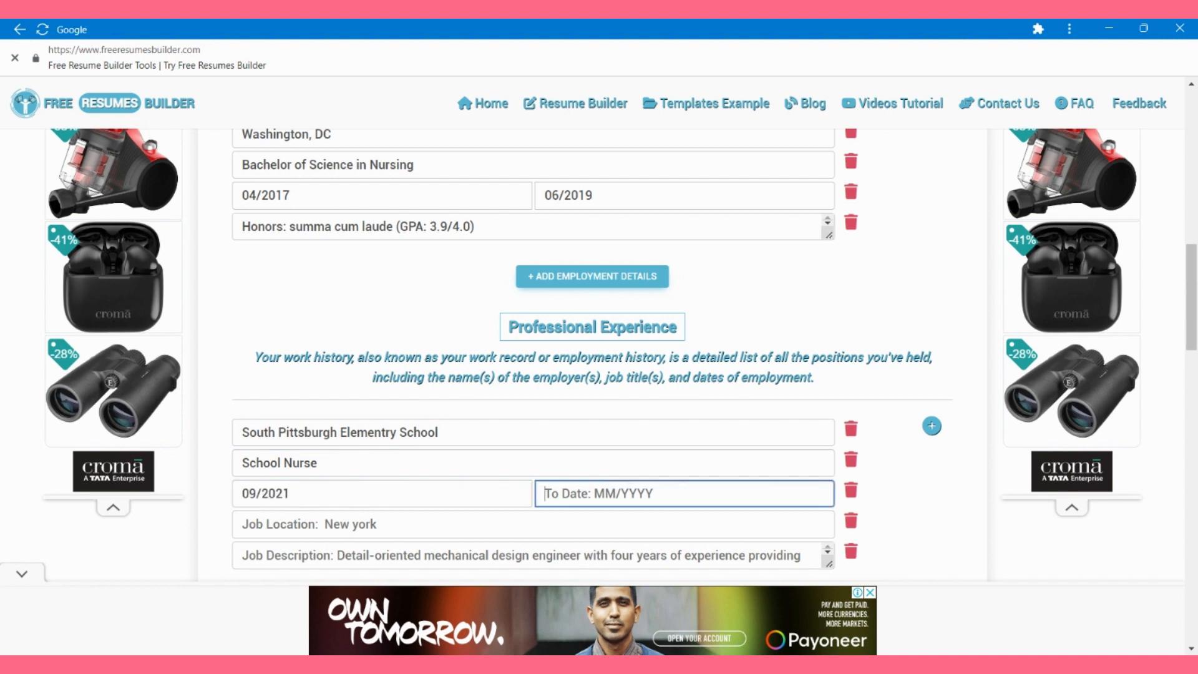
{"action": "type", "text": "12/2022"}
{"action": "key", "text": "Tab"}
{"action": "key", "text": "Tab"}
{"action": "type", "text": "Pit"}
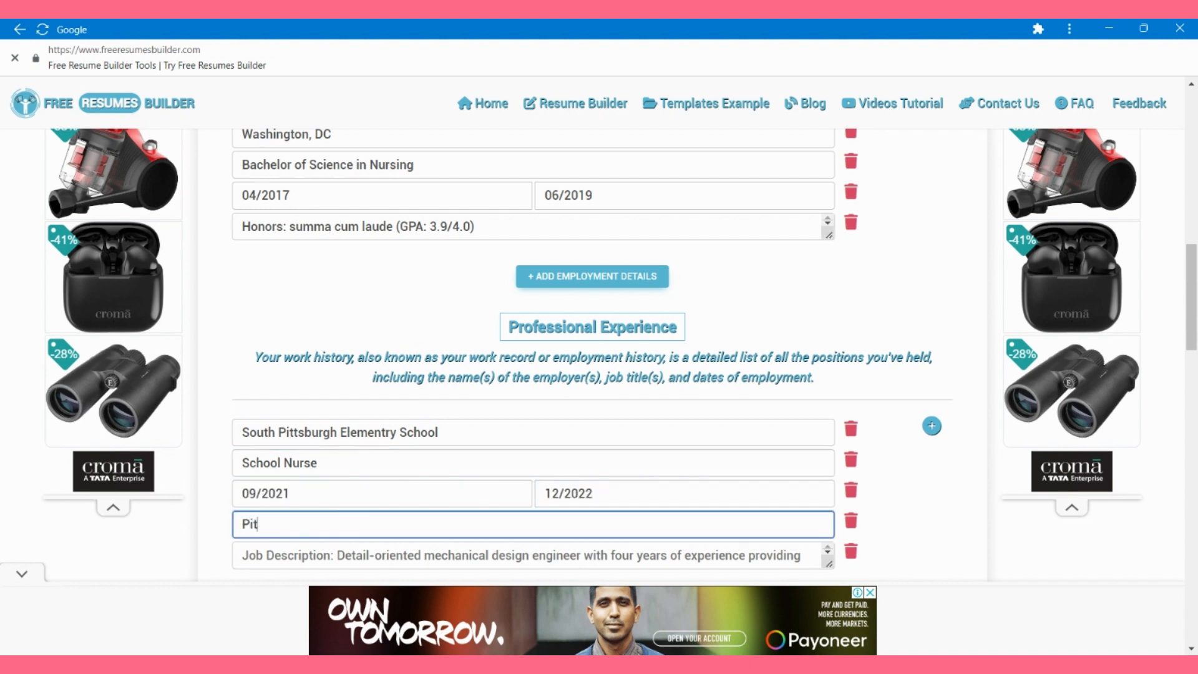
{"action": "type", "text": "tsburgh, PA"}
{"action": "key", "text": "Tab"}
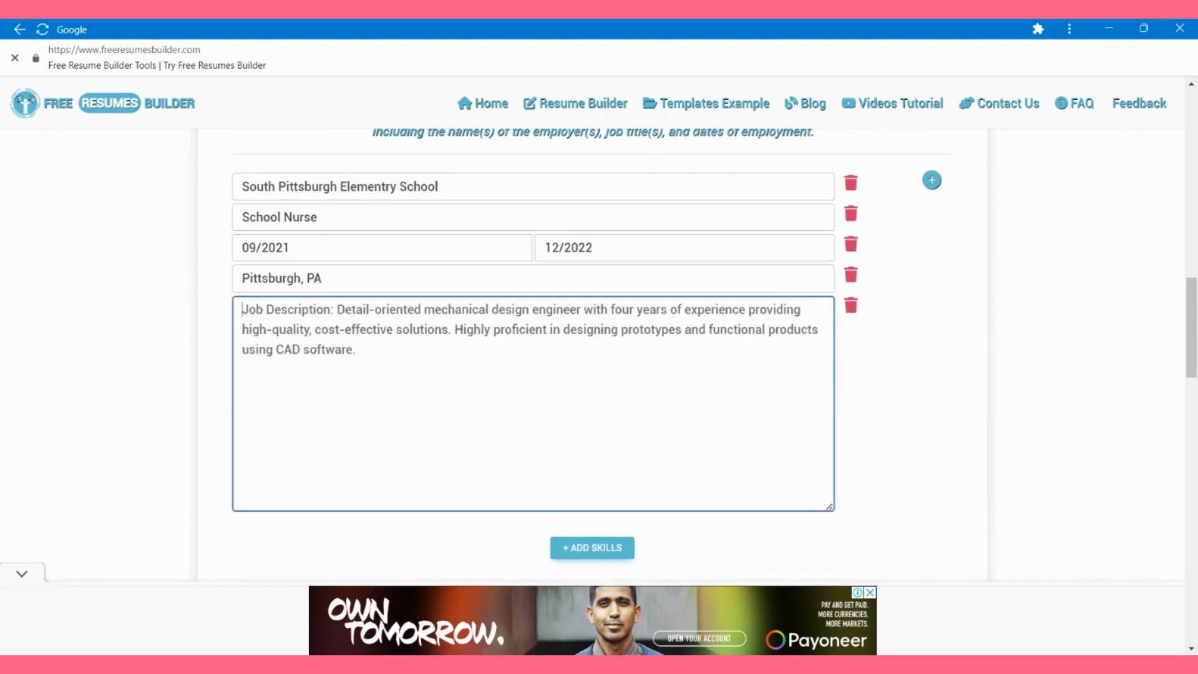
Step: Write the first two duties: enforcing school health protocols and attending to 20+ students daily
{"action": "type", "text": "Develop and enforce school health management "}
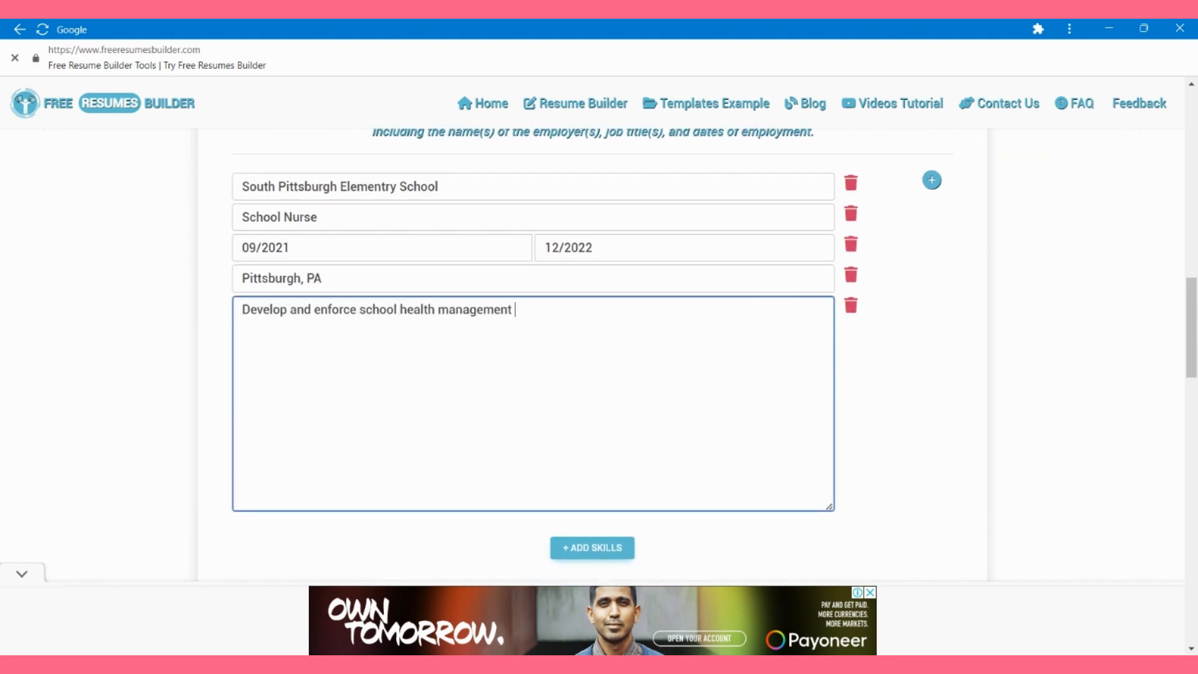
{"action": "type", "text": "protocols and proceduress, "}
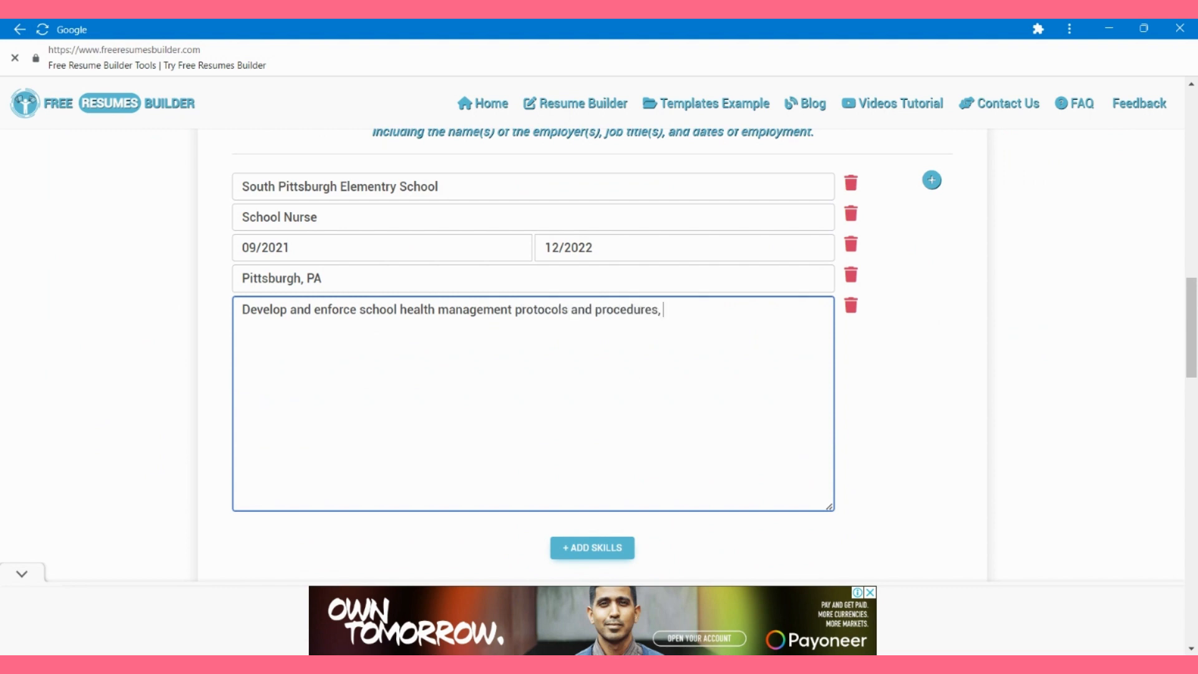
{"action": "type", "text": "particularly for emergency "}
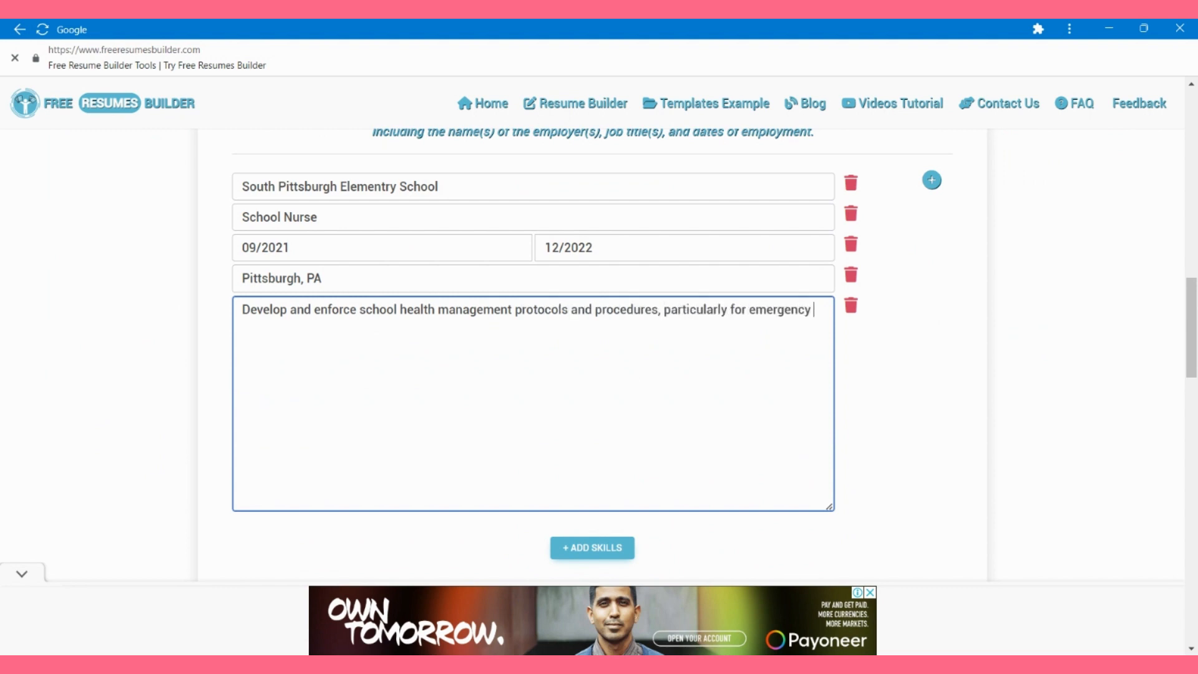
{"action": "type", "text": "situations."}
{"action": "key", "text": "Return"}
{"action": "type", "text": "Attend to 20+ stid"}
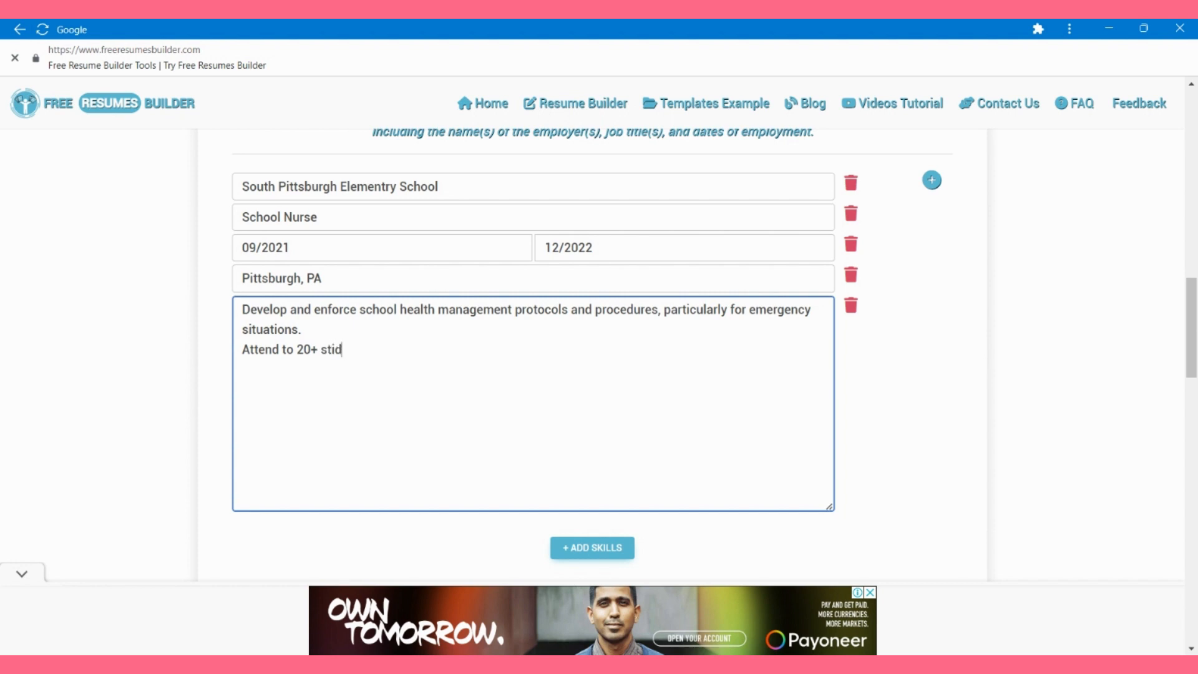
{"action": "key", "text": "BackSpace"}
{"action": "key", "text": "BackSpace"}
{"action": "type", "text": "udents dily and carefull"}
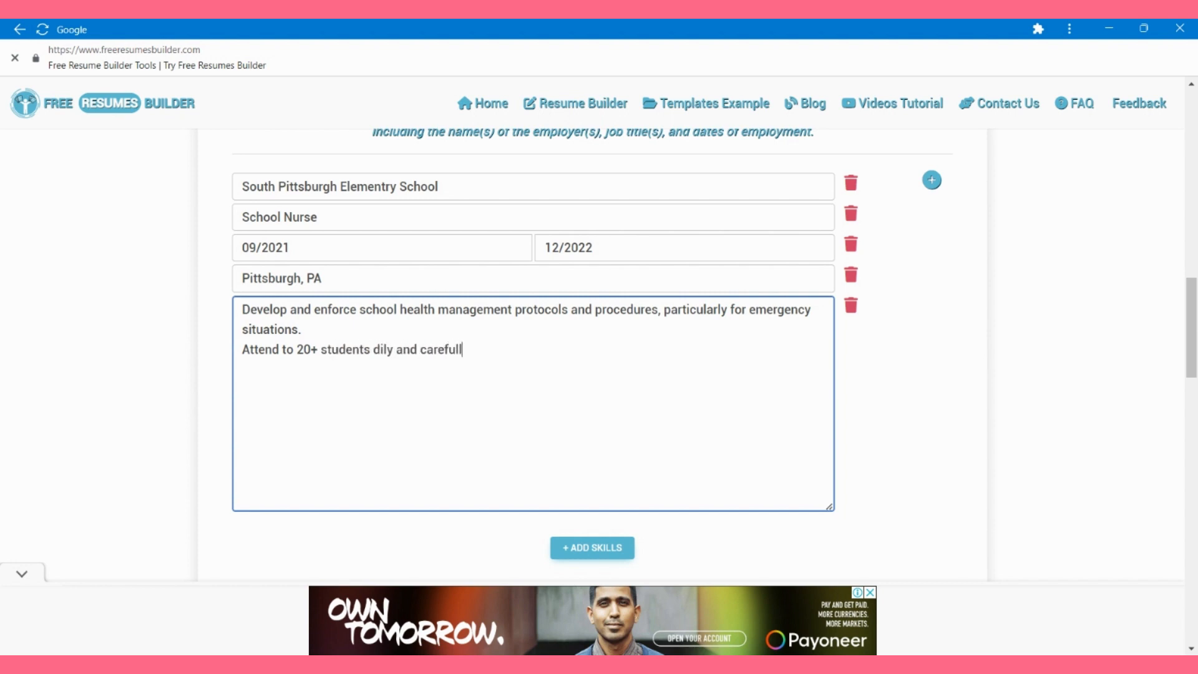
{"action": "type", "text": "y determine the gravity of "}
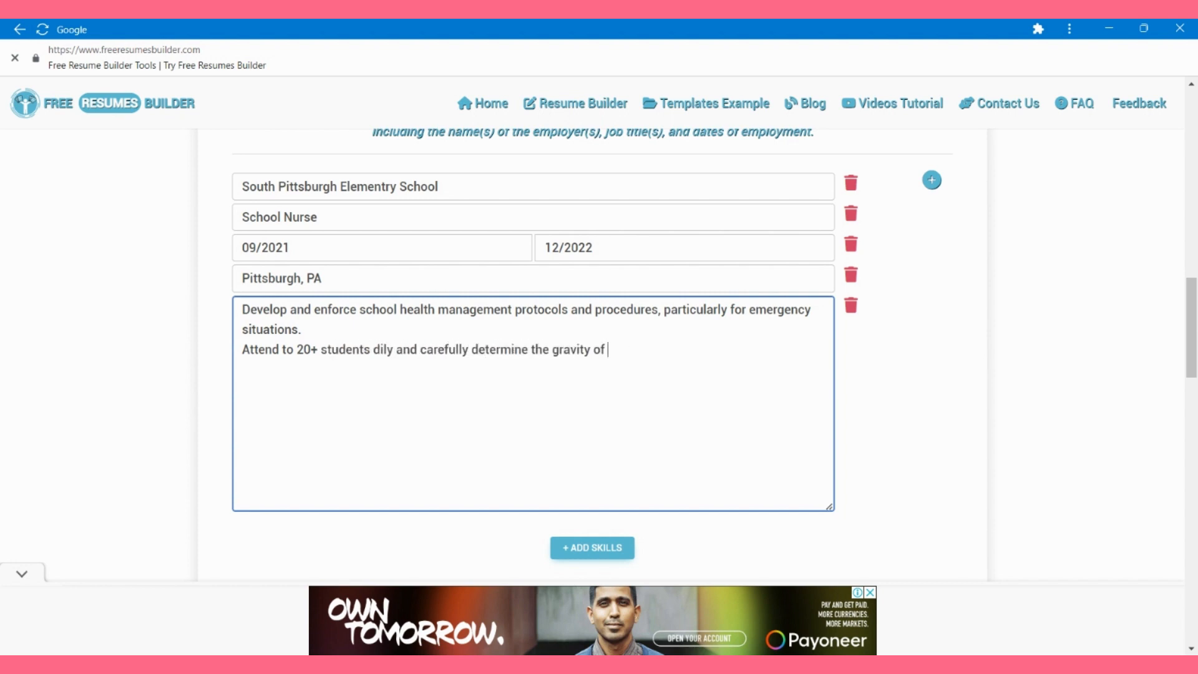
{"action": "type", "text": "their complaints before deciding on furth"}
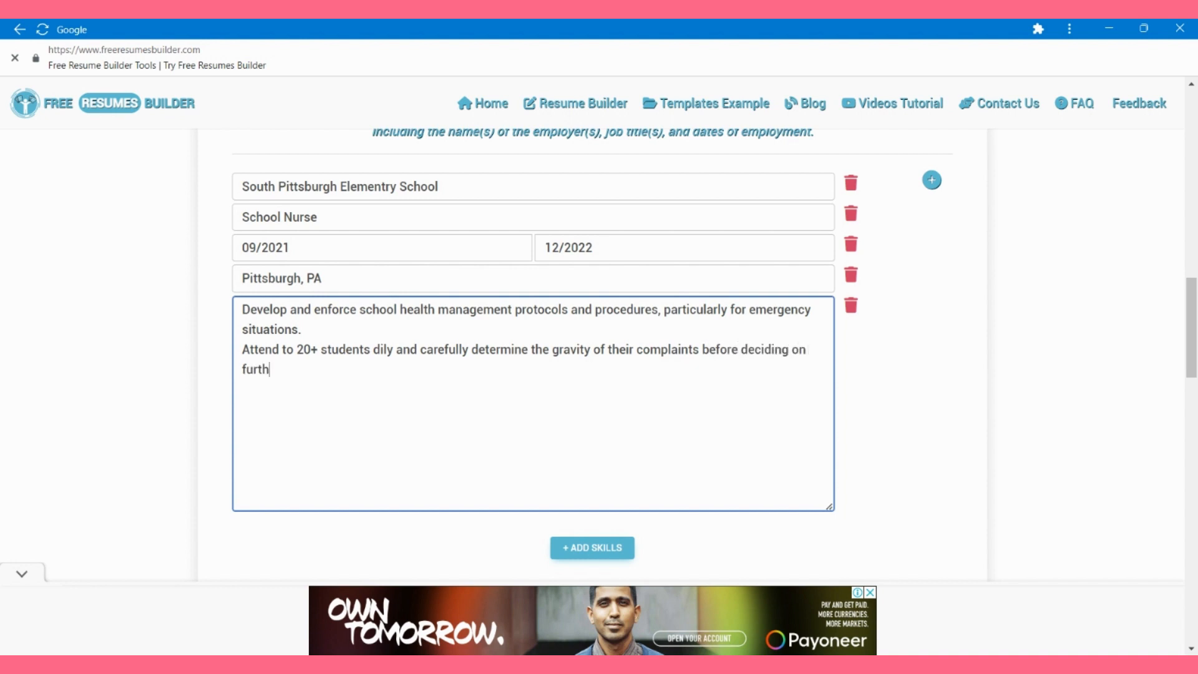
{"action": "type", "text": "er actions."}
{"action": "key", "text": "Return"}
Step: Add duties on reporting abnormal behaviour and inventory optimization saving $10000+ annually
{"action": "type", "text": "Recogniz"}
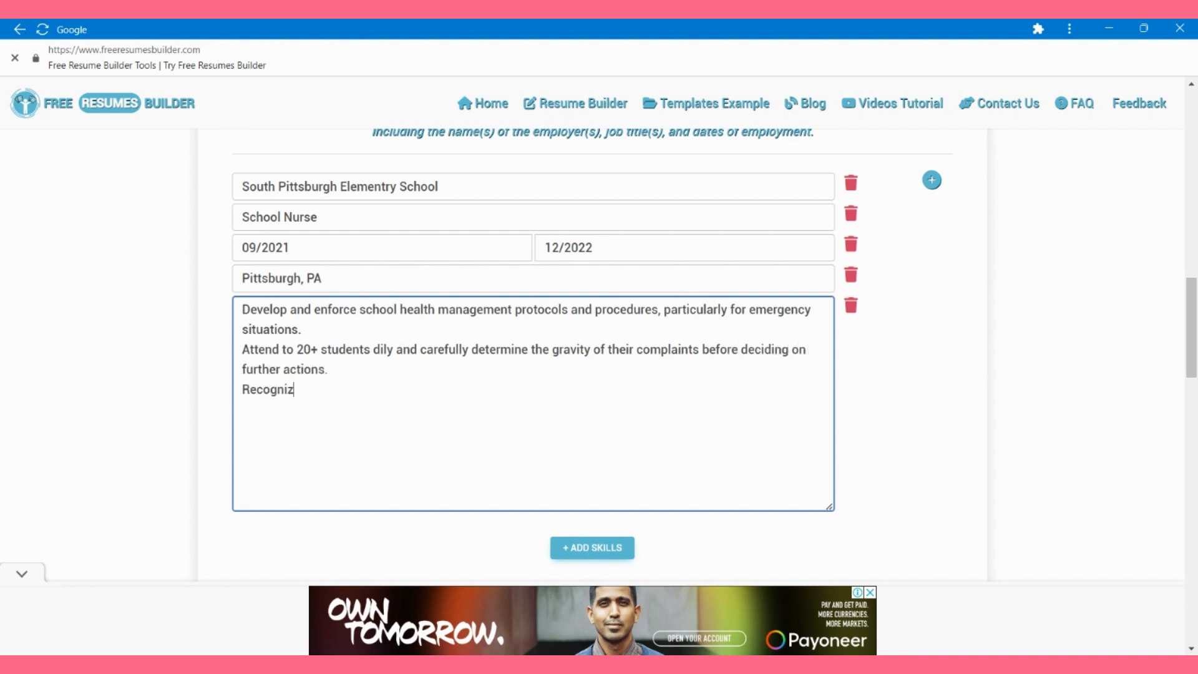
{"action": "type", "text": "e alarming or abonormal behaviour"}
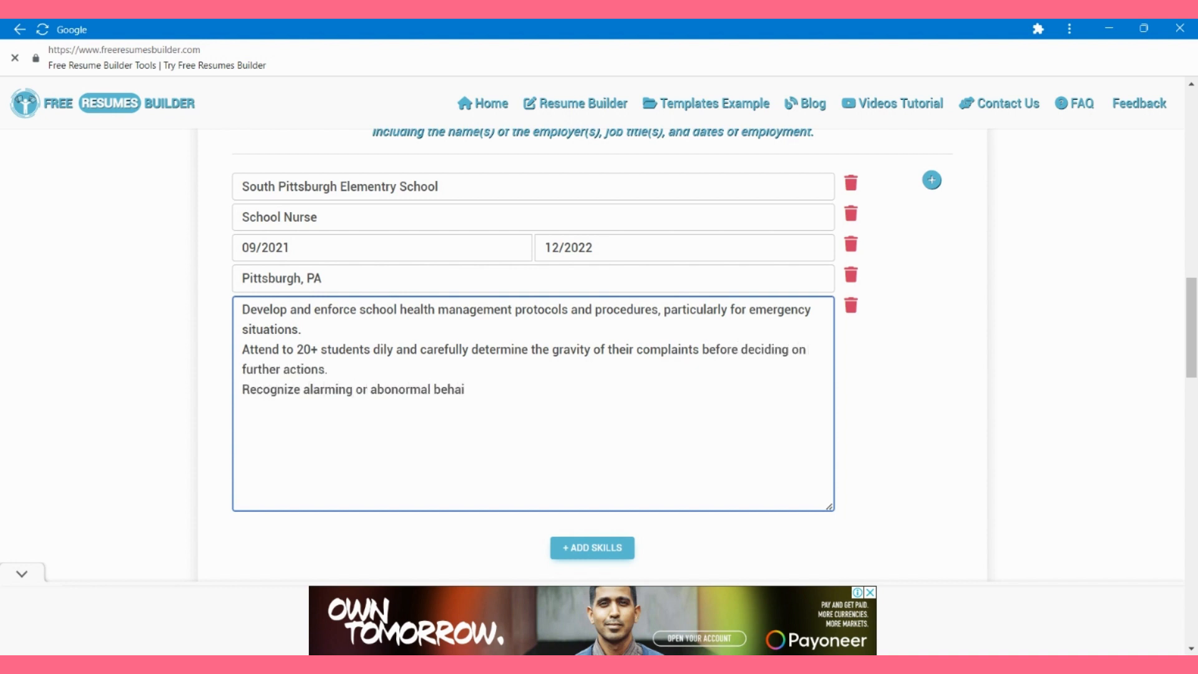
{"action": "type", "text": " and discreetly reach out to"}
{"action": "type", "text": " school management and carers"}
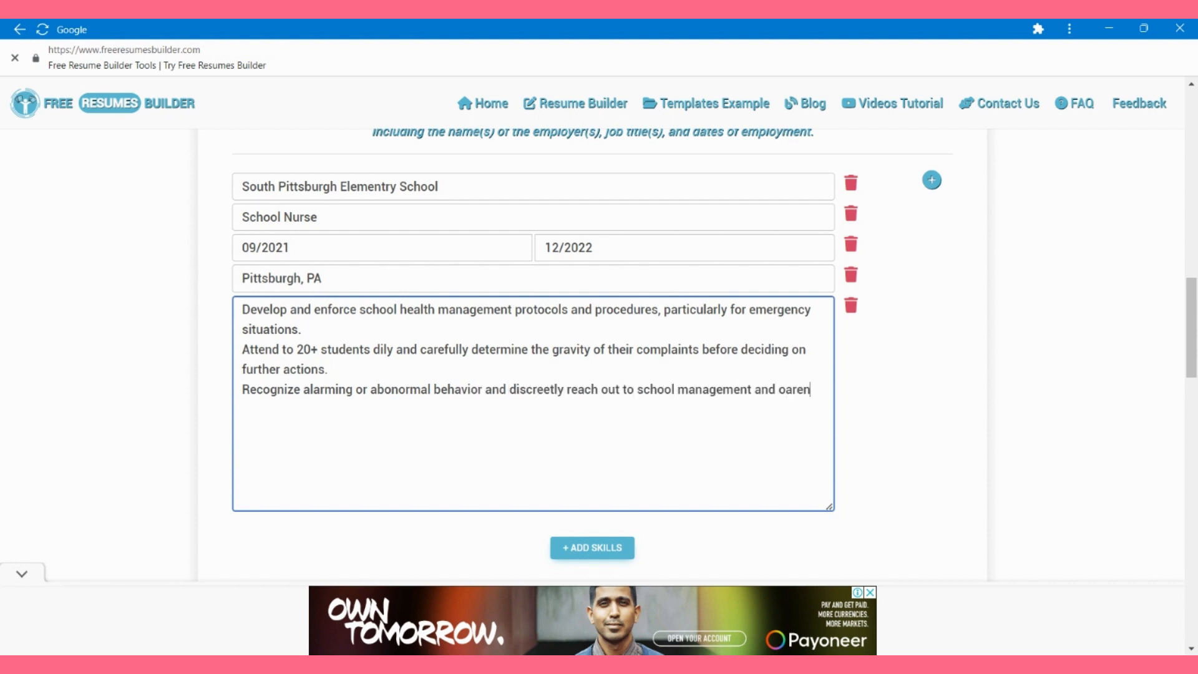
{"action": "key", "text": "BackSpace"}
{"action": "key", "text": "BackSpace"}
{"action": "key", "text": "BackSpace"}
{"action": "key", "text": "BackSpace"}
{"action": "key", "text": "BackSpace"}
{"action": "key", "text": "BackSpace"}
{"action": "type", "text": "parents for intervention or remediation."}
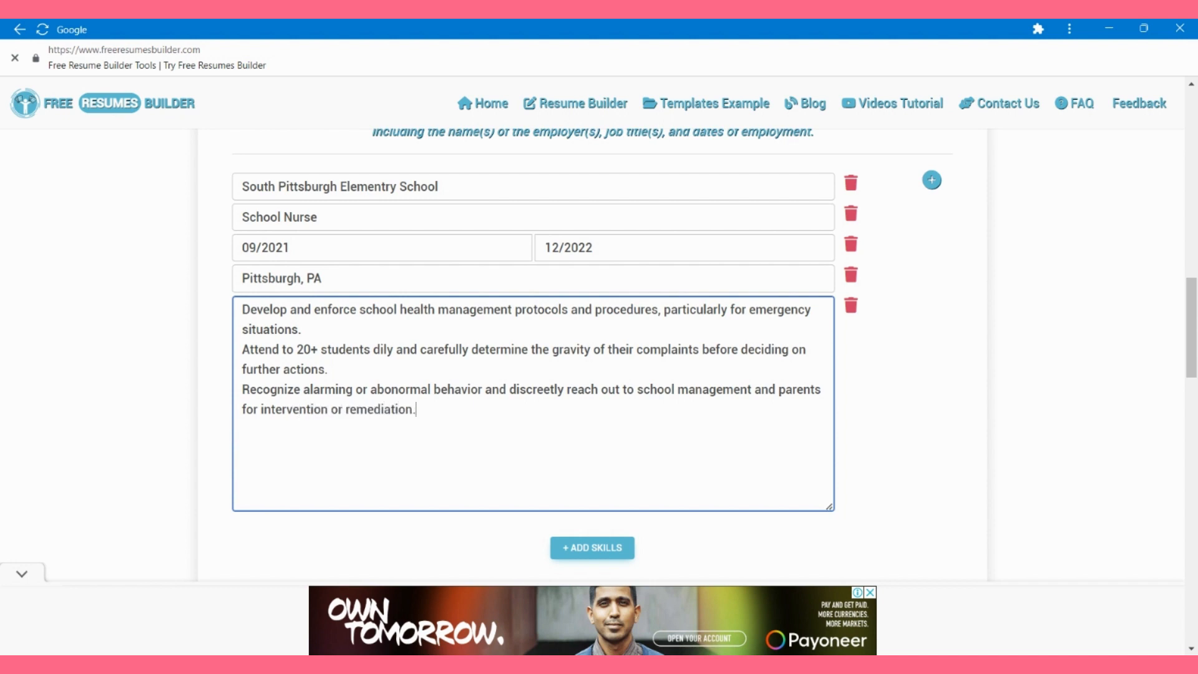
{"action": "key", "text": "Return"}
{"action": "type", "text": "Implement"}
{"action": "type", "text": " cost-effective alternative inventory"}
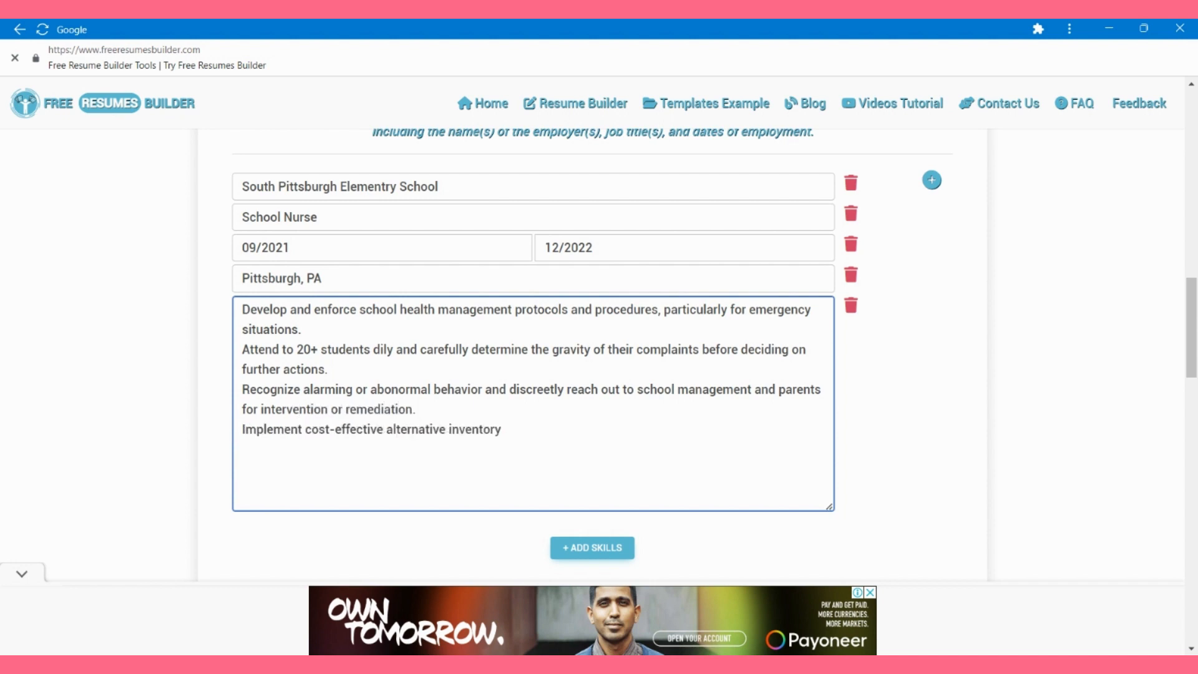
{"action": "type", "text": " opptimazation and management "}
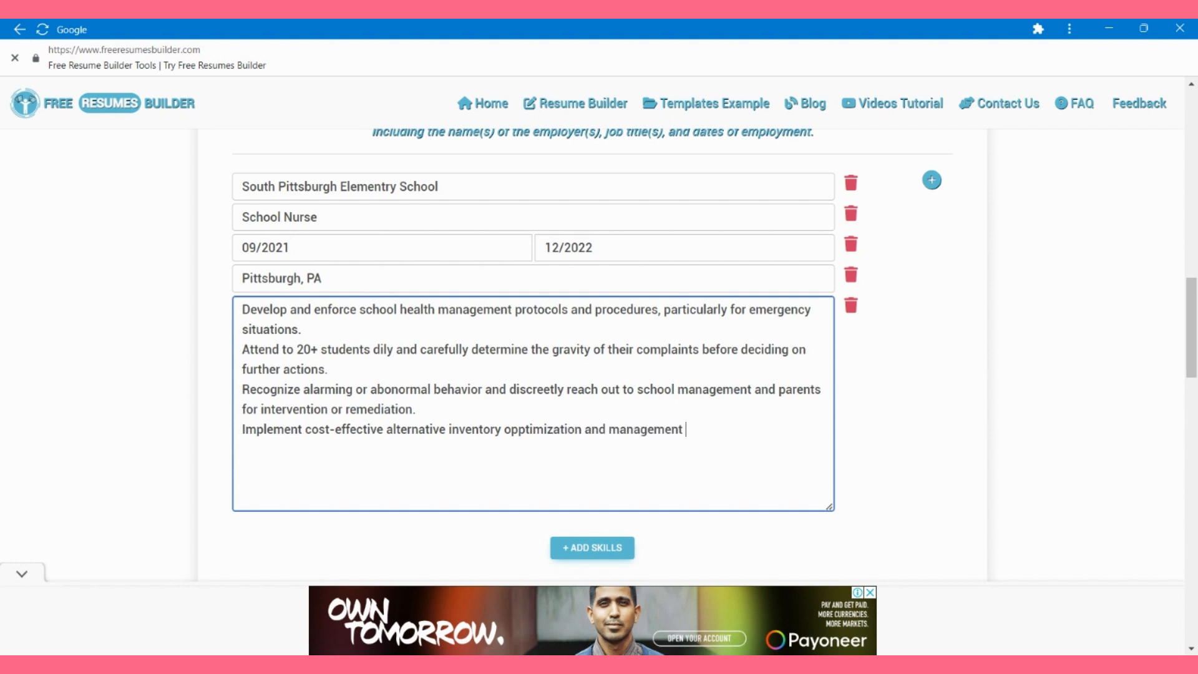
{"action": "type", "text": "process, saving the school $1000+"}
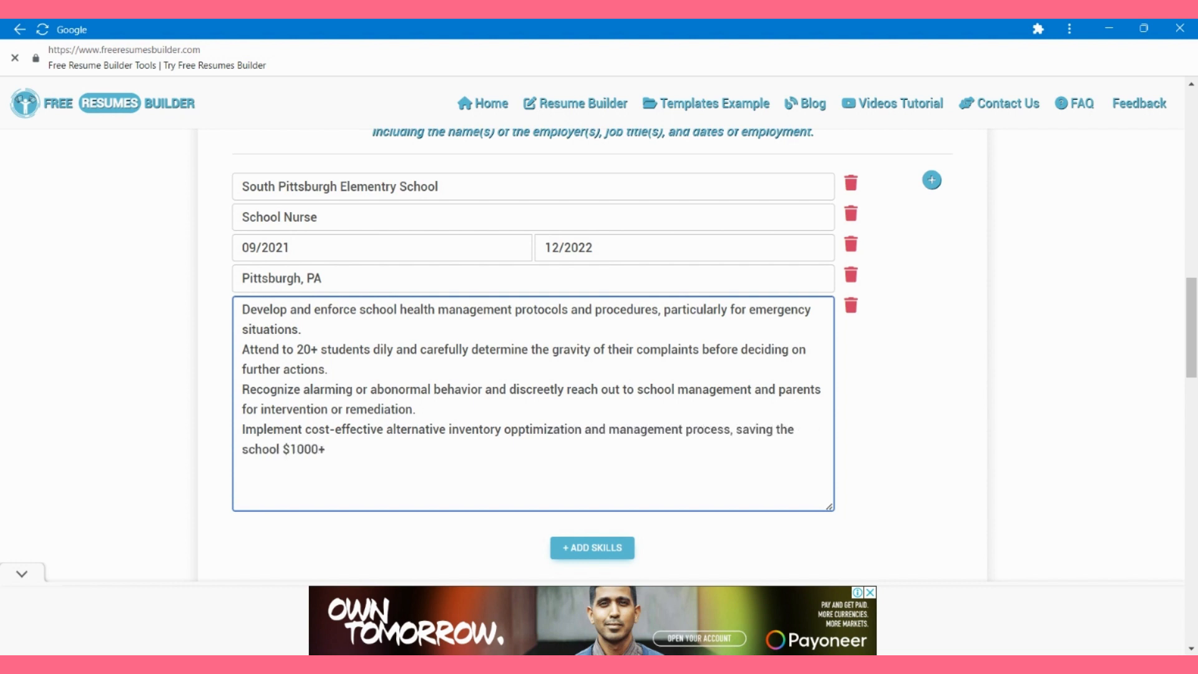
{"action": "key", "text": "BackSpace"}
{"action": "type", "text": "0+ annually."}
Step: Add a second, empty employment entry
{"action": "scroll", "coordinate": [593, 450], "scroll_direction": "down", "scroll_amount": 2}
{"action": "scroll", "coordinate": [592, 449], "scroll_direction": "up", "scroll_amount": 2}
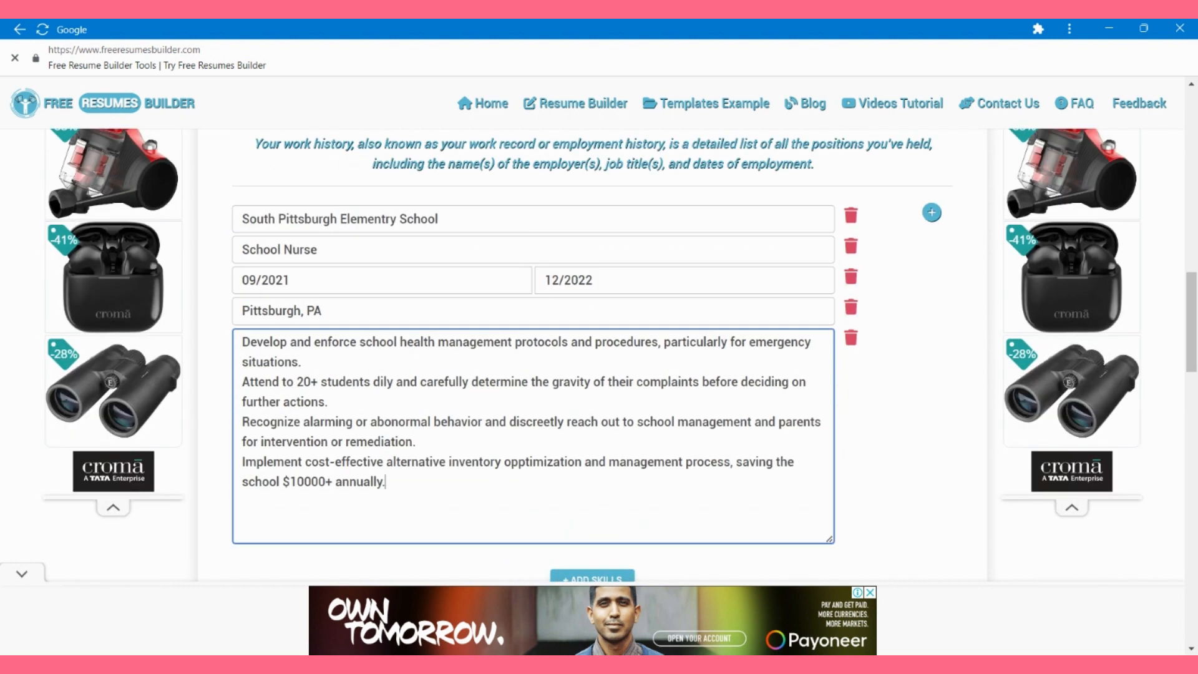
{"action": "left_click", "coordinate": [931, 211]}
{"action": "scroll", "coordinate": [931, 250], "scroll_direction": "down", "scroll_amount": 3}
Step: Fill the new entry with Riverdale Elementry School, Pittsburgh, PA and dates starting 09/2019
{"action": "left_click", "coordinate": [533, 381]}
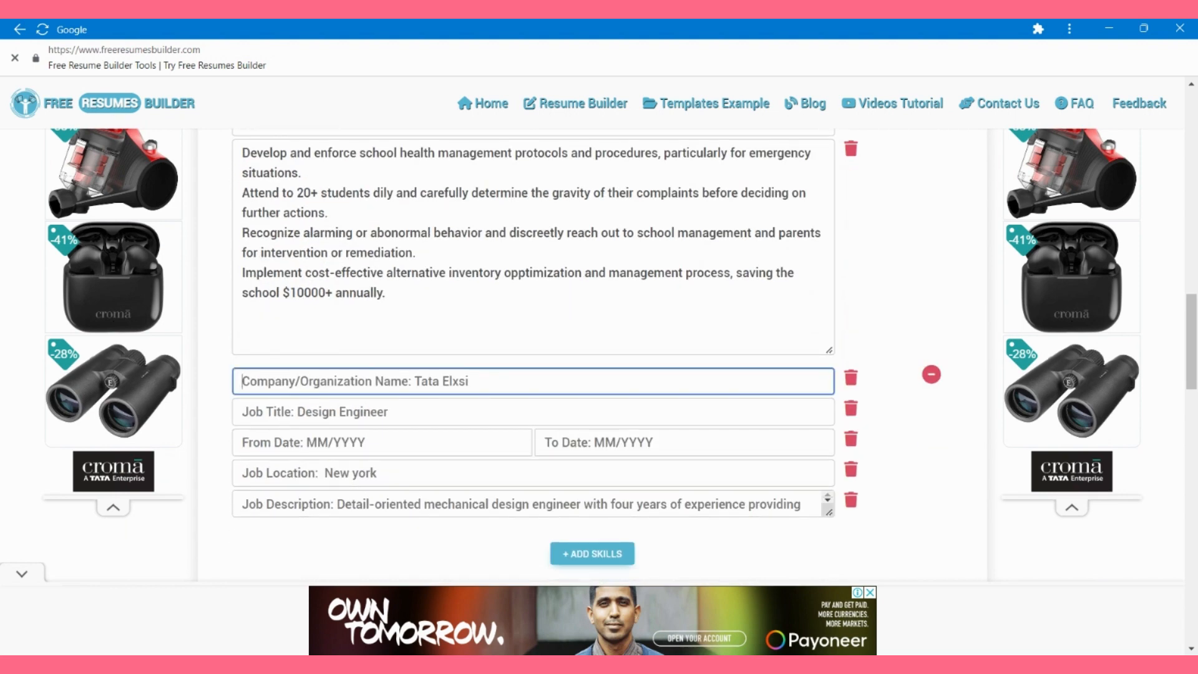
{"action": "type", "text": "Rive"}
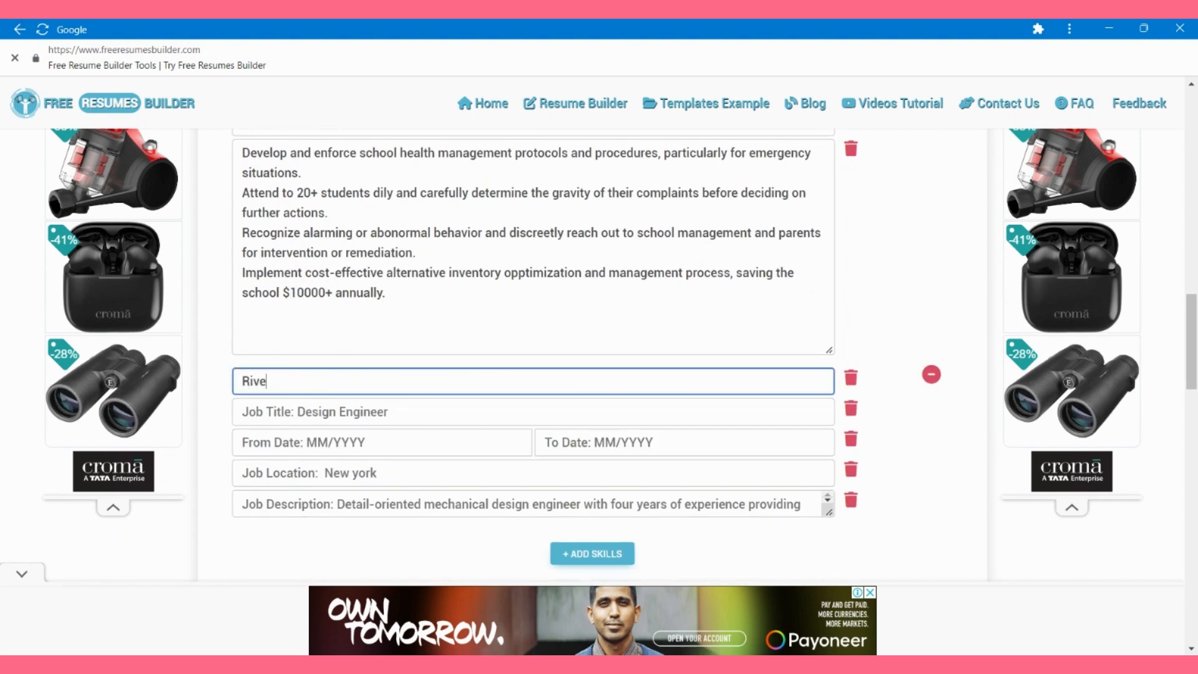
{"action": "type", "text": "rdale Elementry School"}
{"action": "key", "text": "Tab"}
{"action": "type", "text": "Pit"}
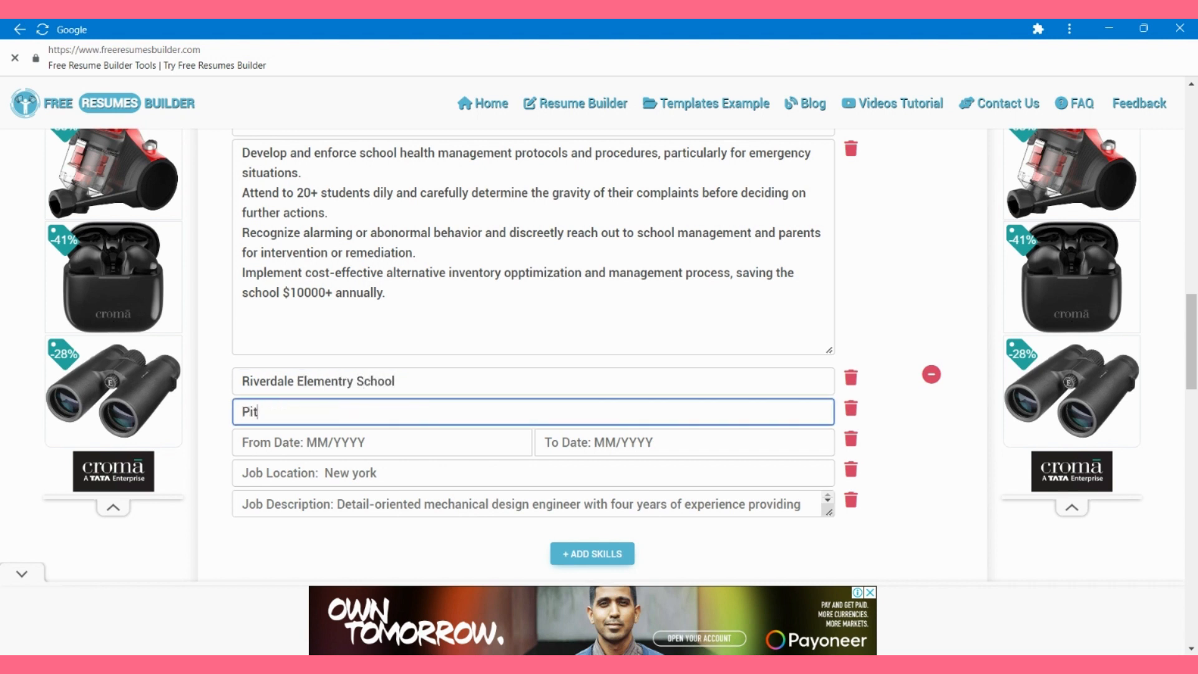
{"action": "type", "text": "tsburgh, PA"}
{"action": "key", "text": "Tab"}
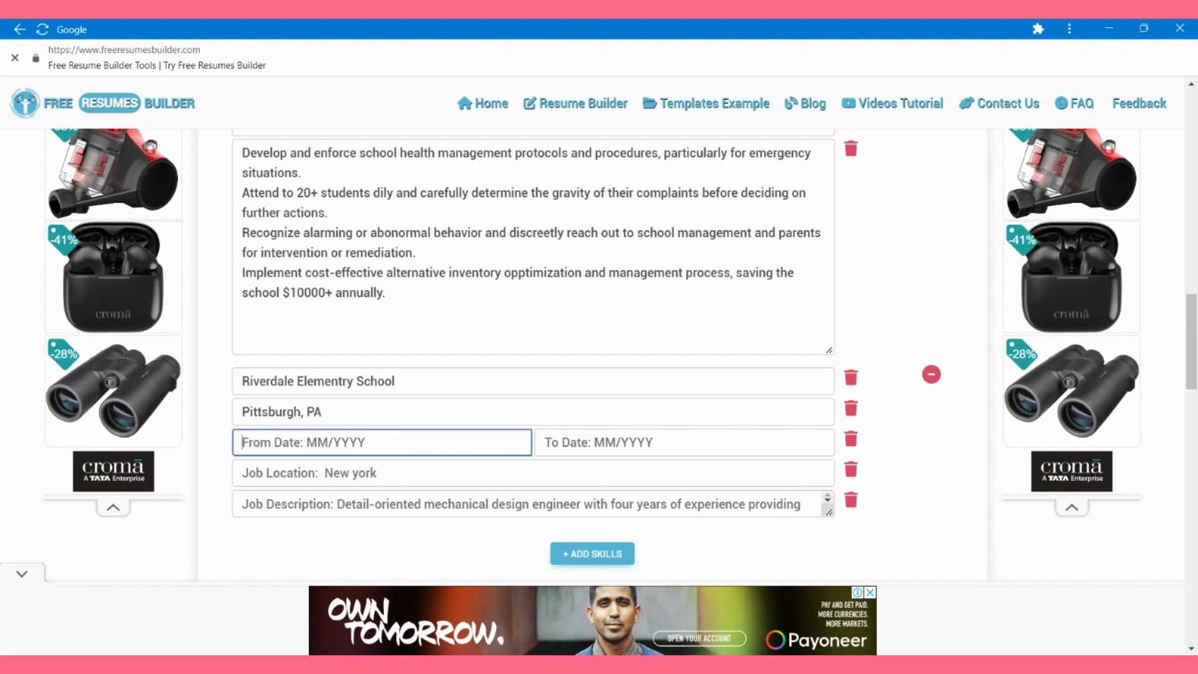
{"action": "type", "text": "09/2019"}
{"action": "key", "text": "Tab"}
{"action": "type", "text": "0"}
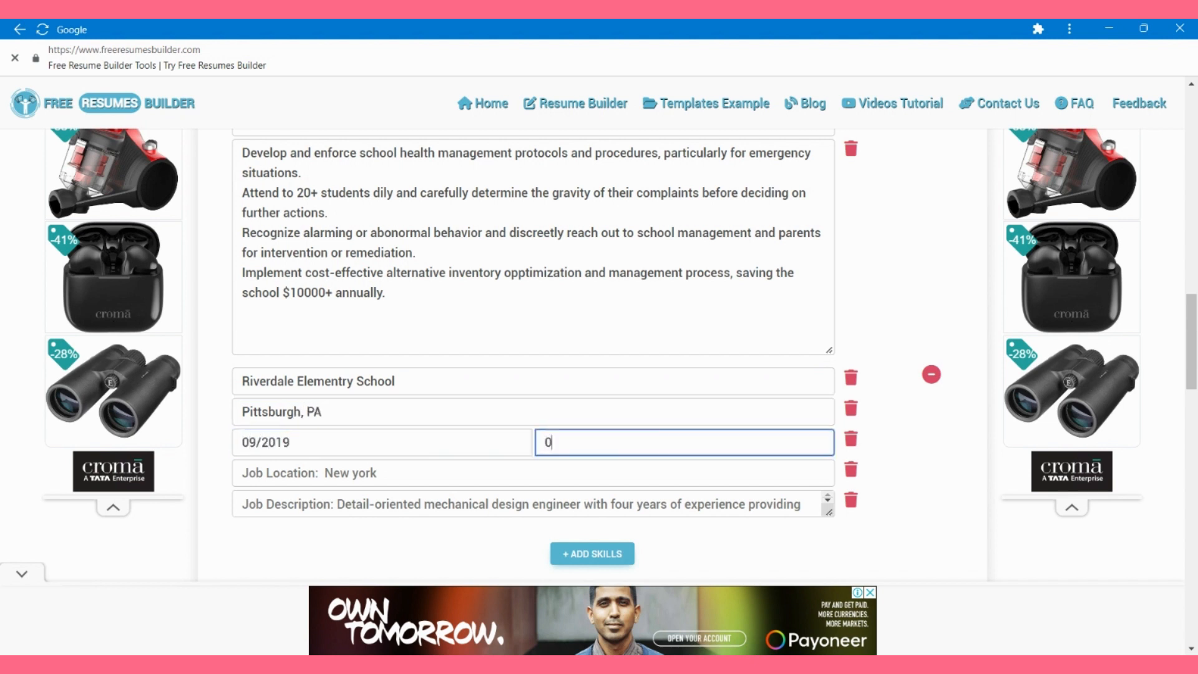
{"action": "type", "text": "8/201"}
{"action": "type", "text": "1"}
{"action": "key", "text": "Tab"}
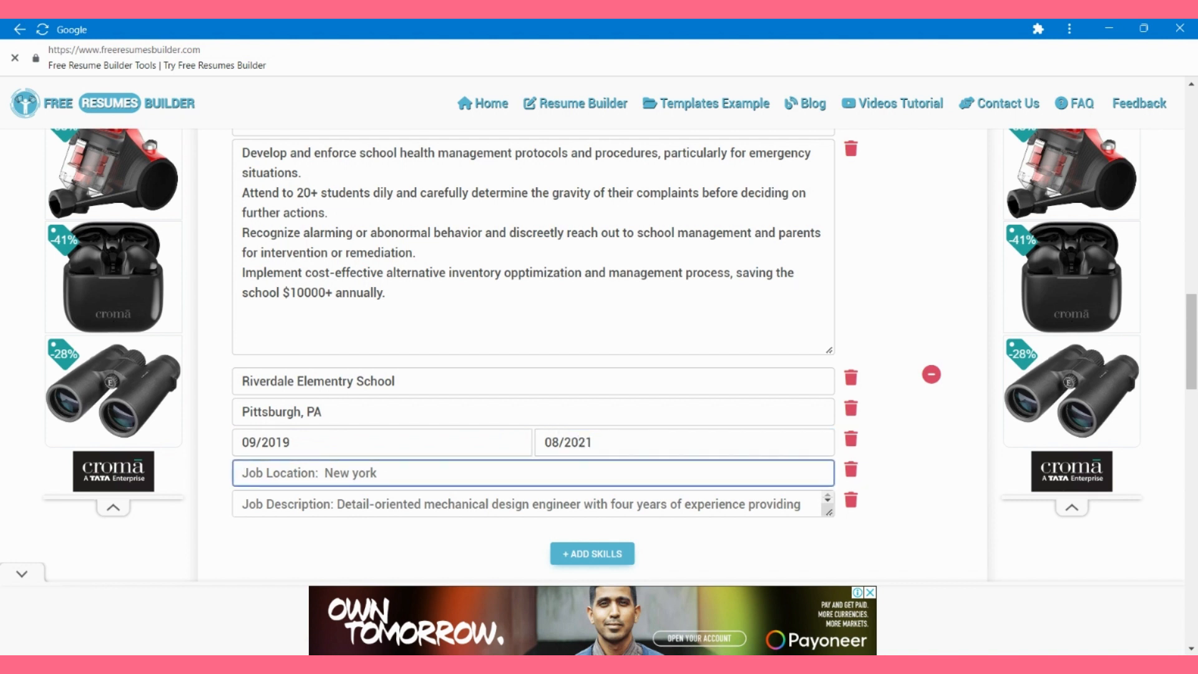
Step: Move Pittsburgh, PA from the title into Job Location and set the title to School Nurse
{"action": "left_click_drag", "start_coordinate": [337, 412], "coordinate": [149, 412]}
{"action": "key", "text": "ctrl+x"}
{"action": "type", "text": "School Nurse"}
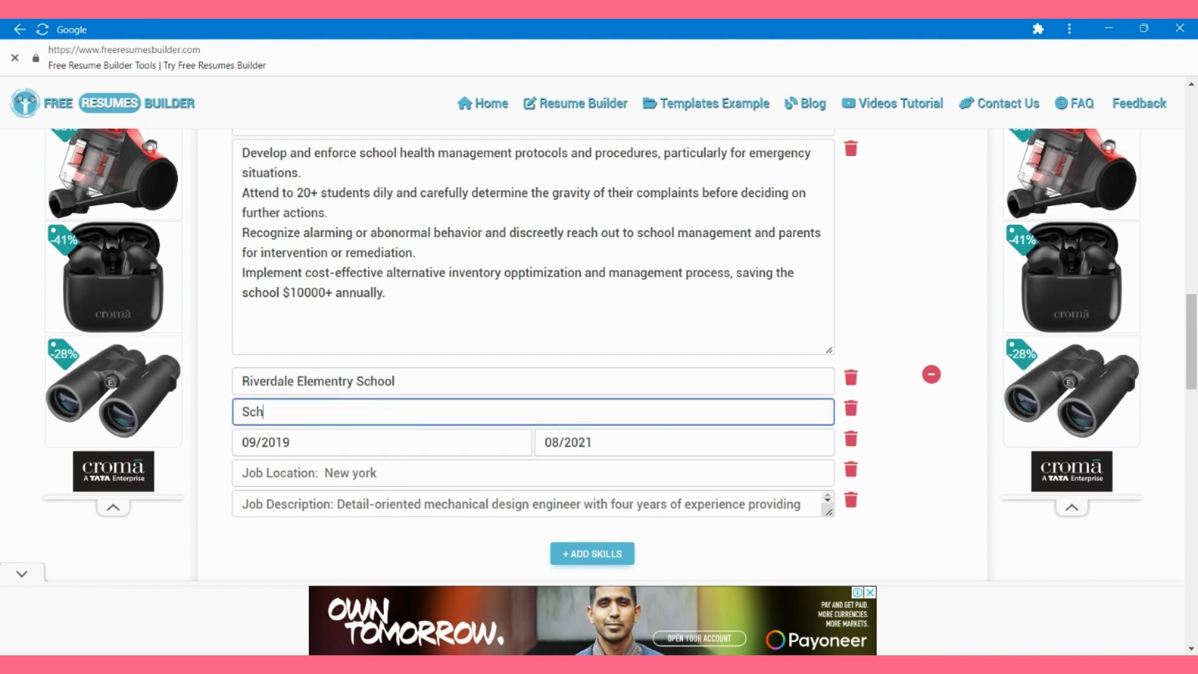
{"action": "key", "text": "Tab"}
{"action": "key", "text": "Tab"}
{"action": "key", "text": "Tab"}
{"action": "key", "text": "ctrl+v"}
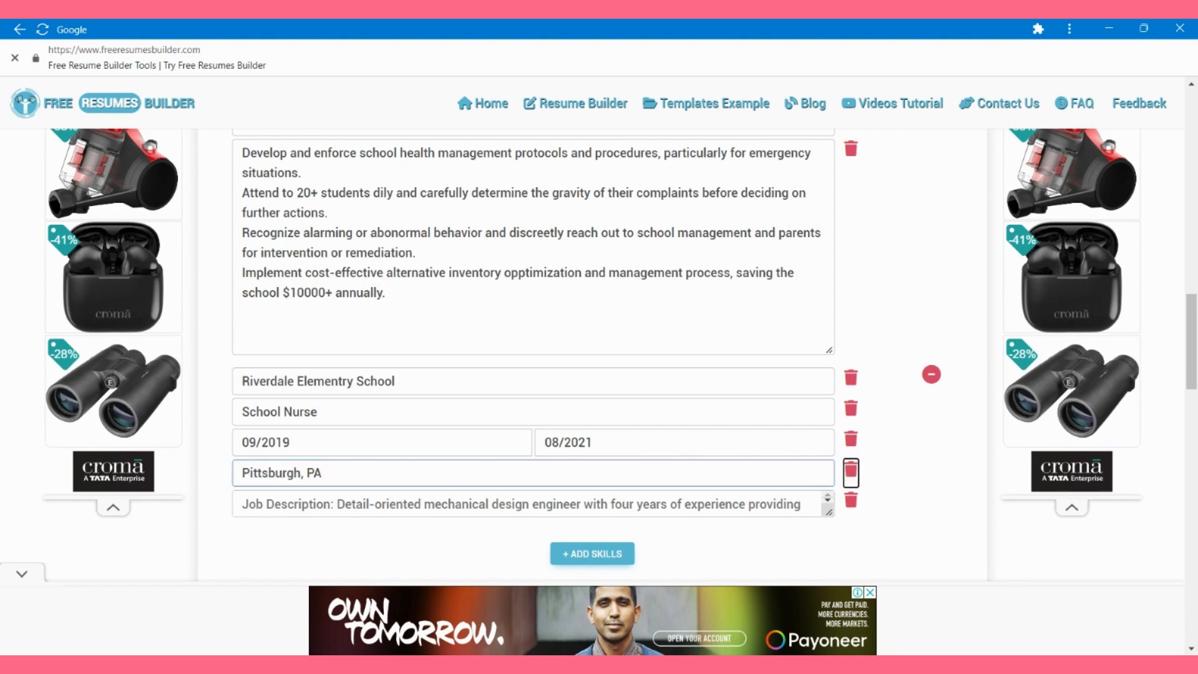
{"action": "key", "text": "Tab"}
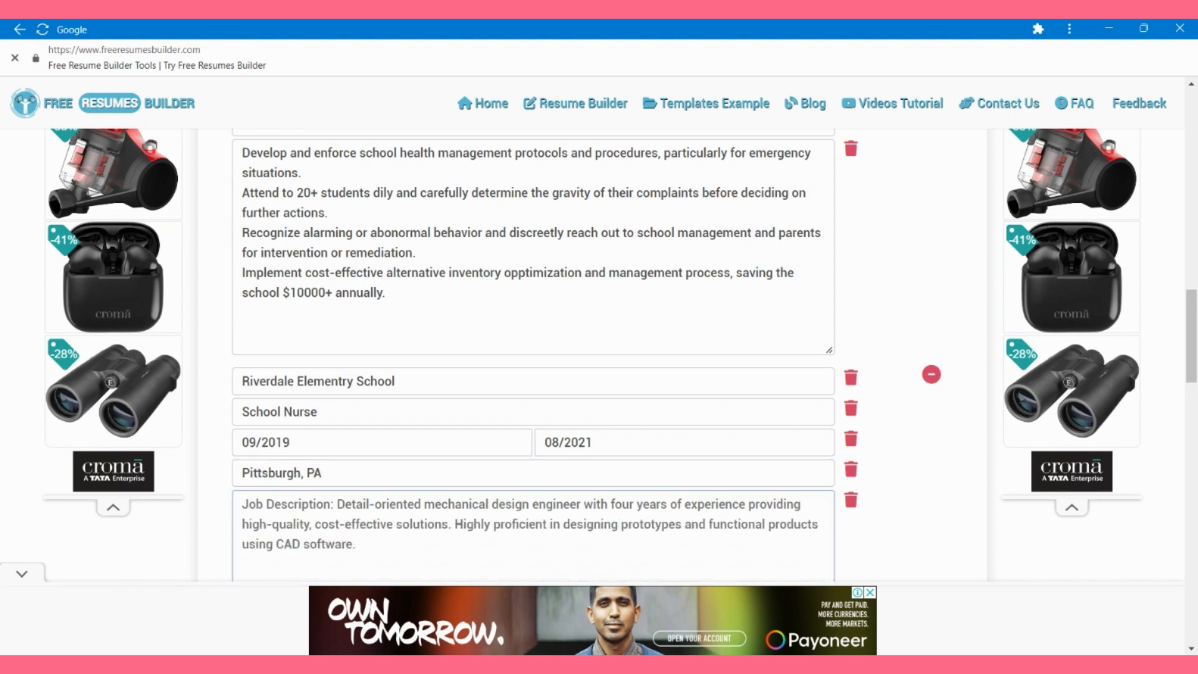
{"action": "scroll", "coordinate": [533, 375], "scroll_direction": "down", "scroll_amount": 3}
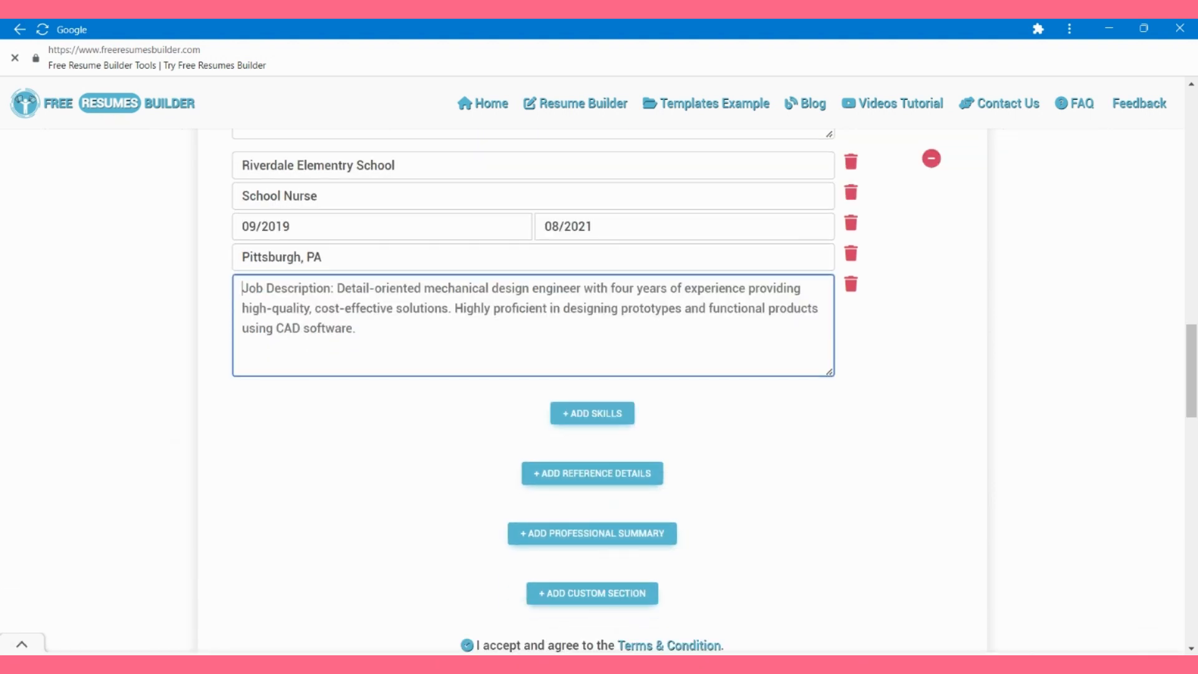
Step: Write duties on health plans for 30+ students and 120+ student health appraisals with screenings
{"action": "type", "text": "Created and imple"}
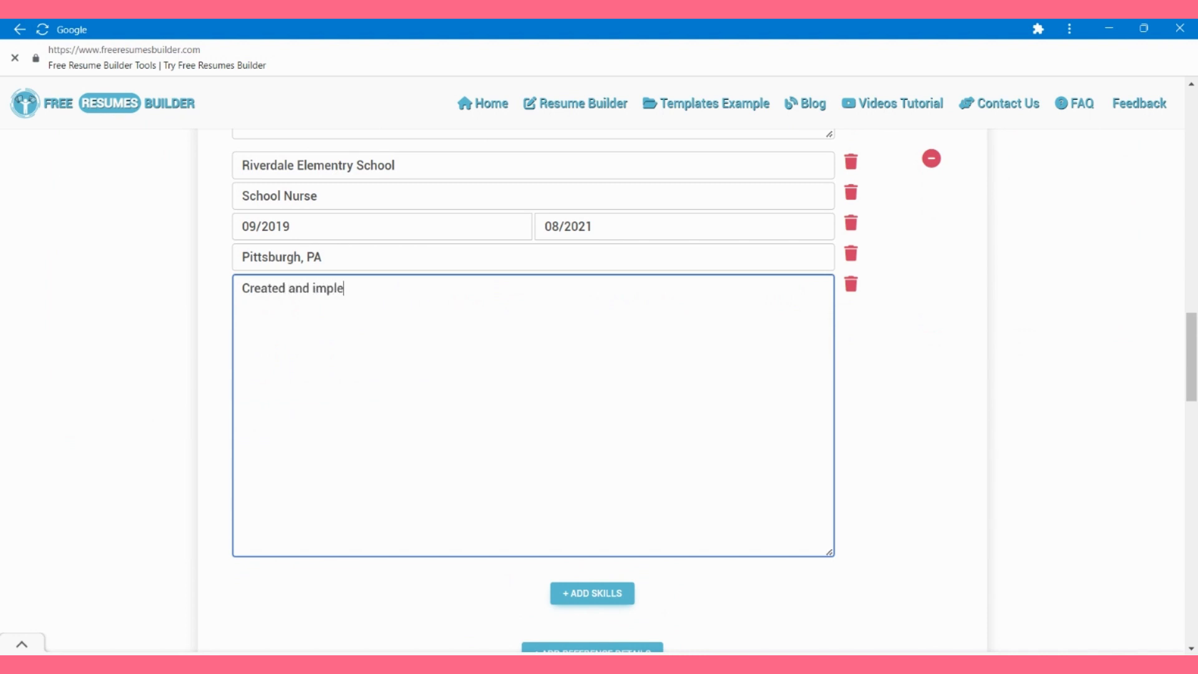
{"action": "type", "text": "mented health plans for 30+ s"}
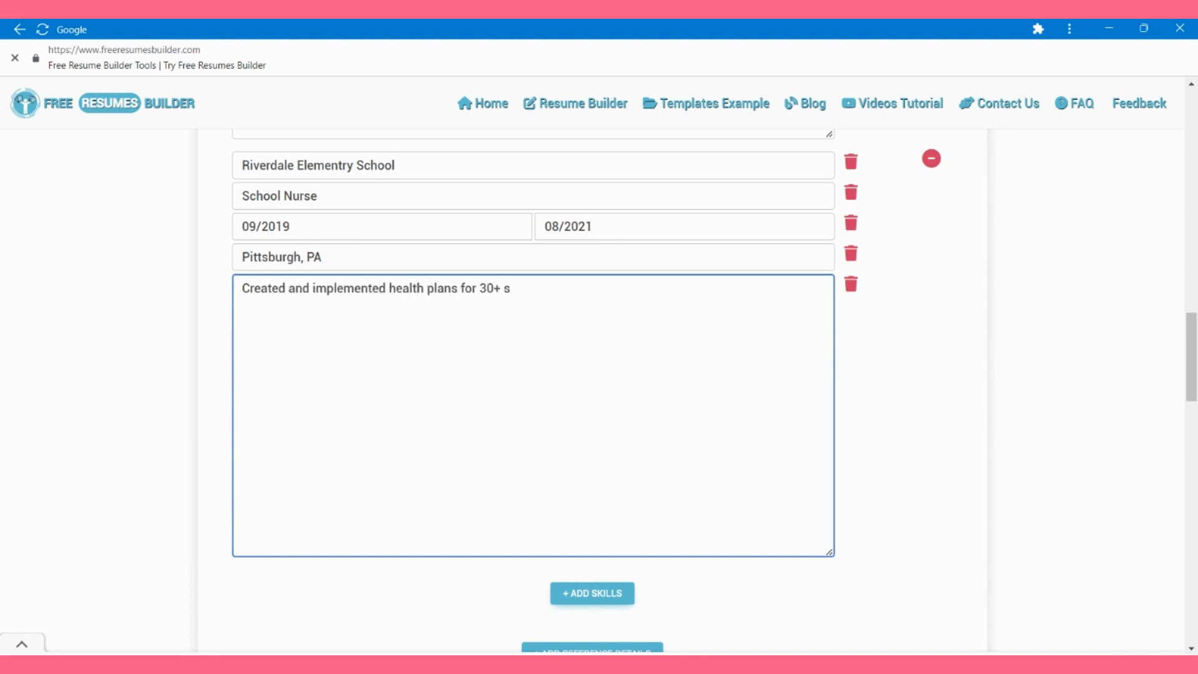
{"action": "type", "text": "tudents weth specific health needs"}
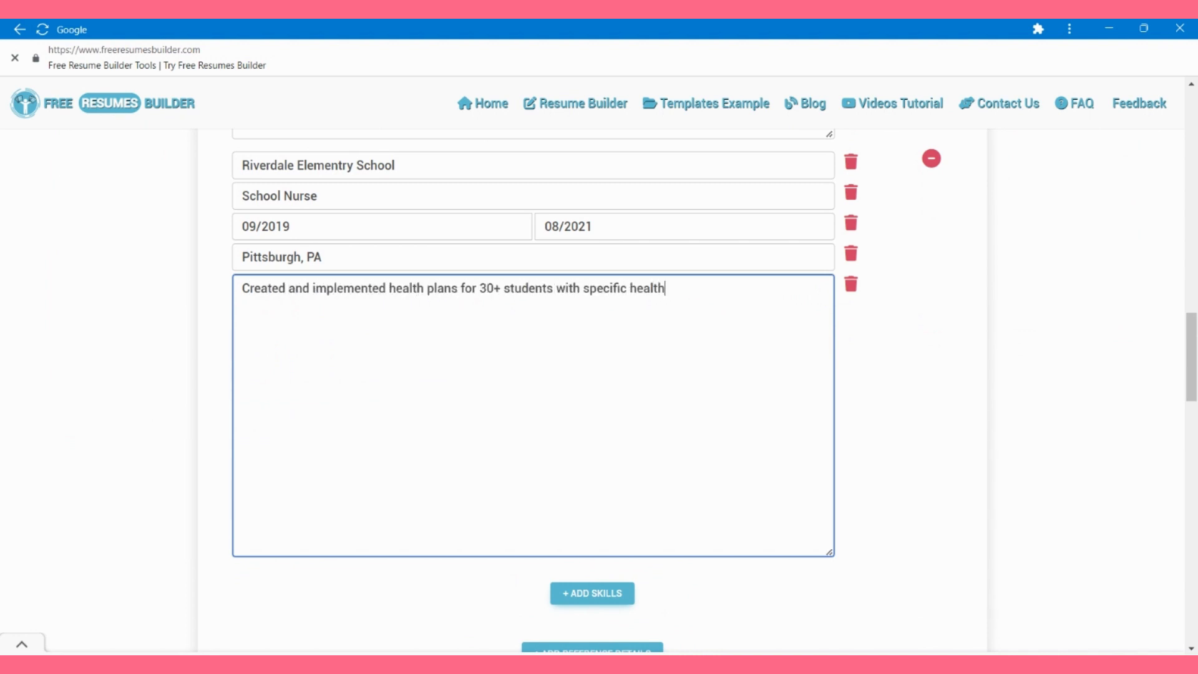
{"action": "key", "text": "Return"}
{"action": "type", "text": "Cought"}
{"action": "type", "text": "ducte"}
{"action": "key", "text": "BackSpace"}
{"action": "key", "text": "BackSpace"}
{"action": "key", "text": "BackSpace"}
{"action": "key", "text": "BackSpace"}
{"action": "key", "text": "BackSpace"}
{"action": "key", "text": "BackSpace"}
{"action": "type", "text": "nducted 12"}
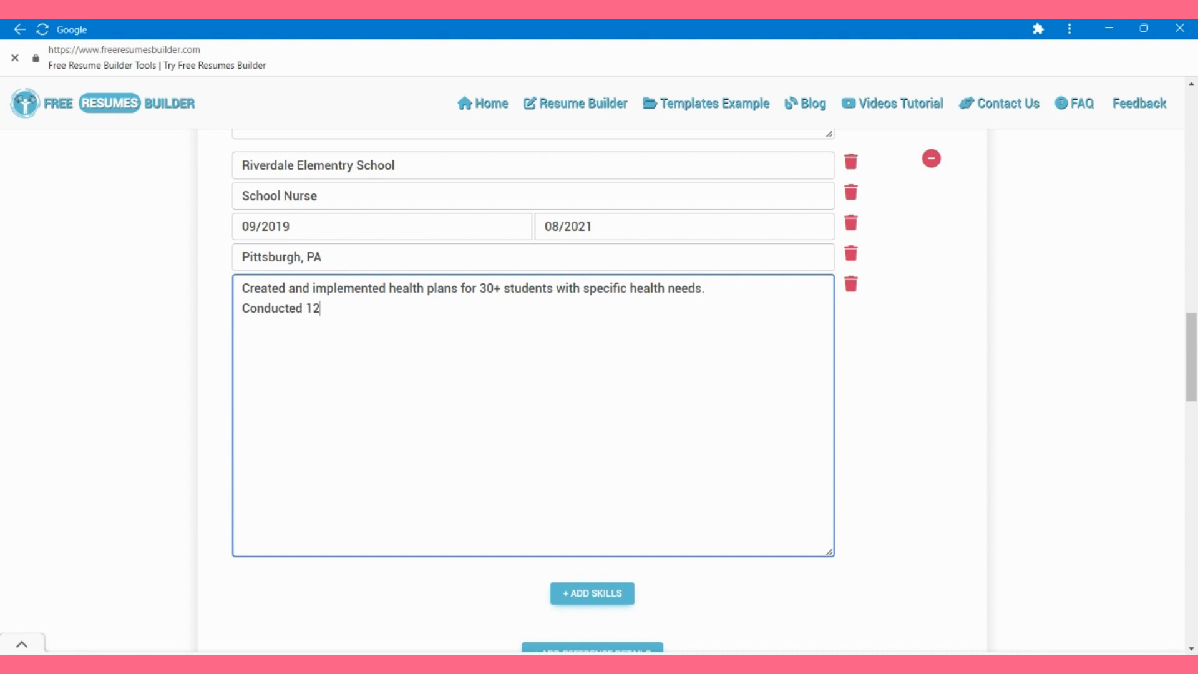
{"action": "type", "text": "0+ students with specific health needs. Conducted 120+ student health appraisals includin"}
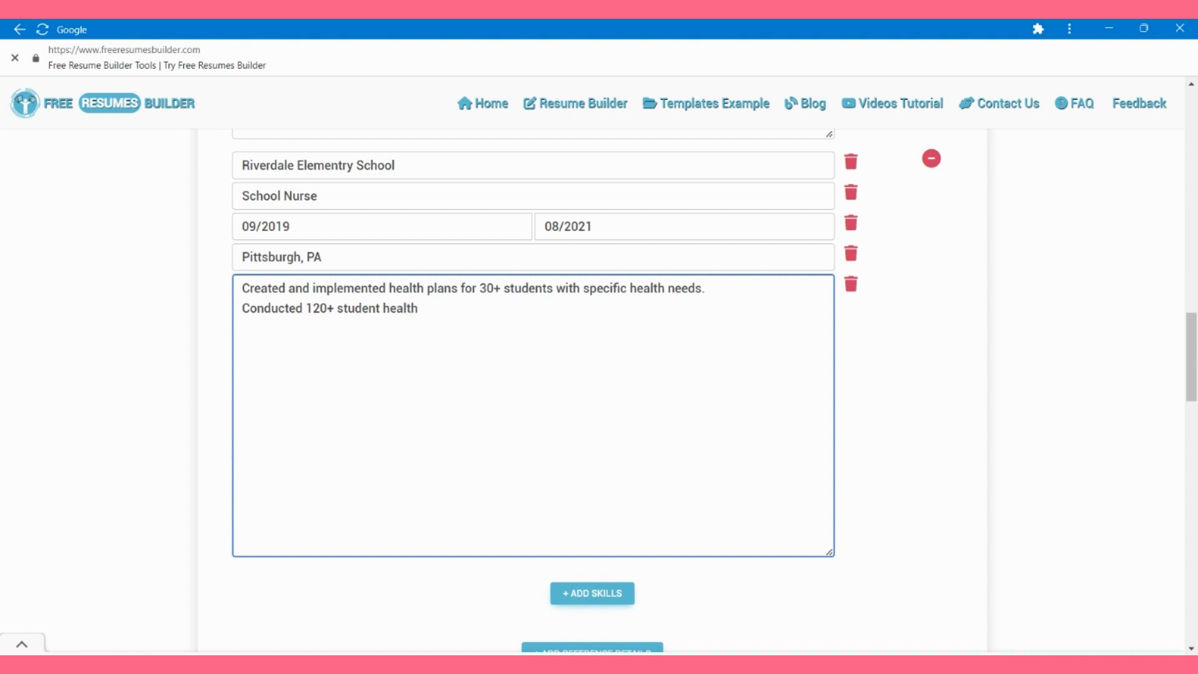
{"action": "type", "text": "g medical examinations, vs"}
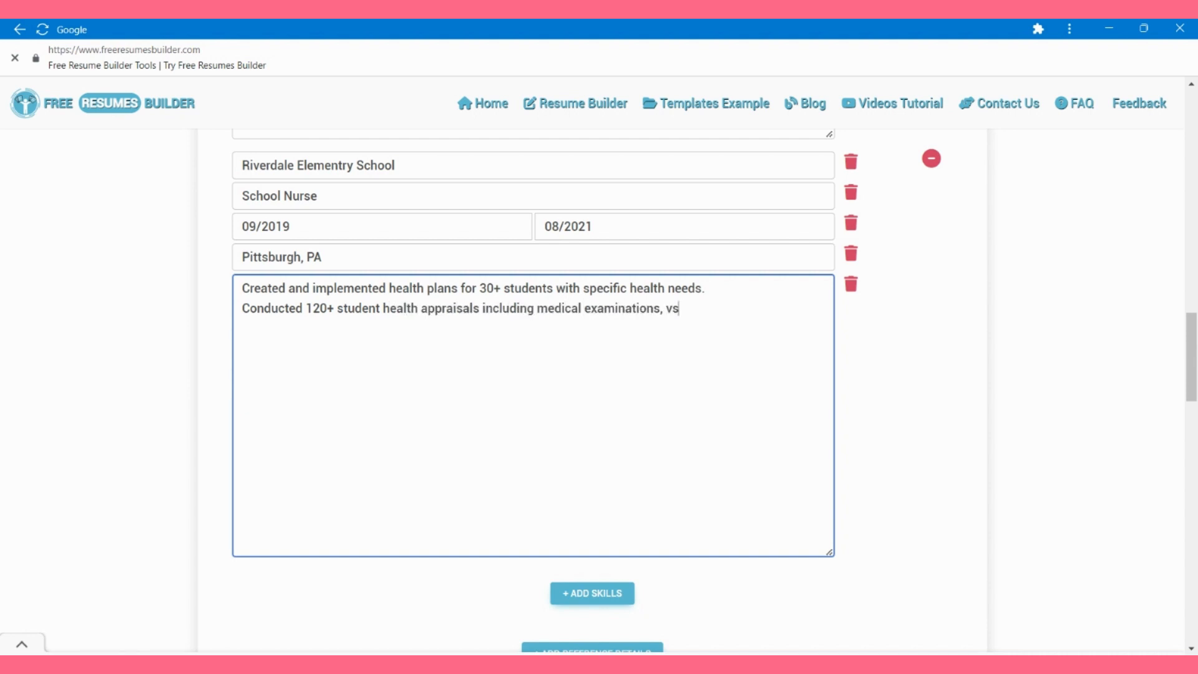
{"action": "key", "text": "BackSpace"}
{"action": "type", "text": "ision screenings, hearing screenings, and"}
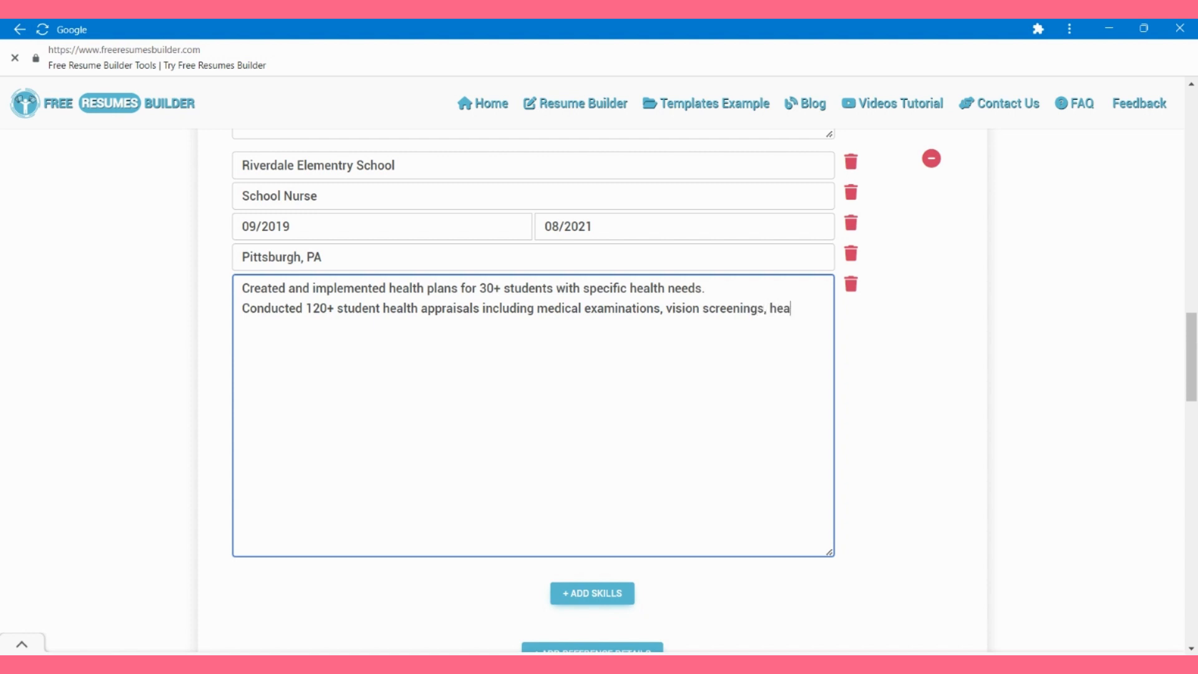
{"action": "type", "text": " weighing and meaduri"}
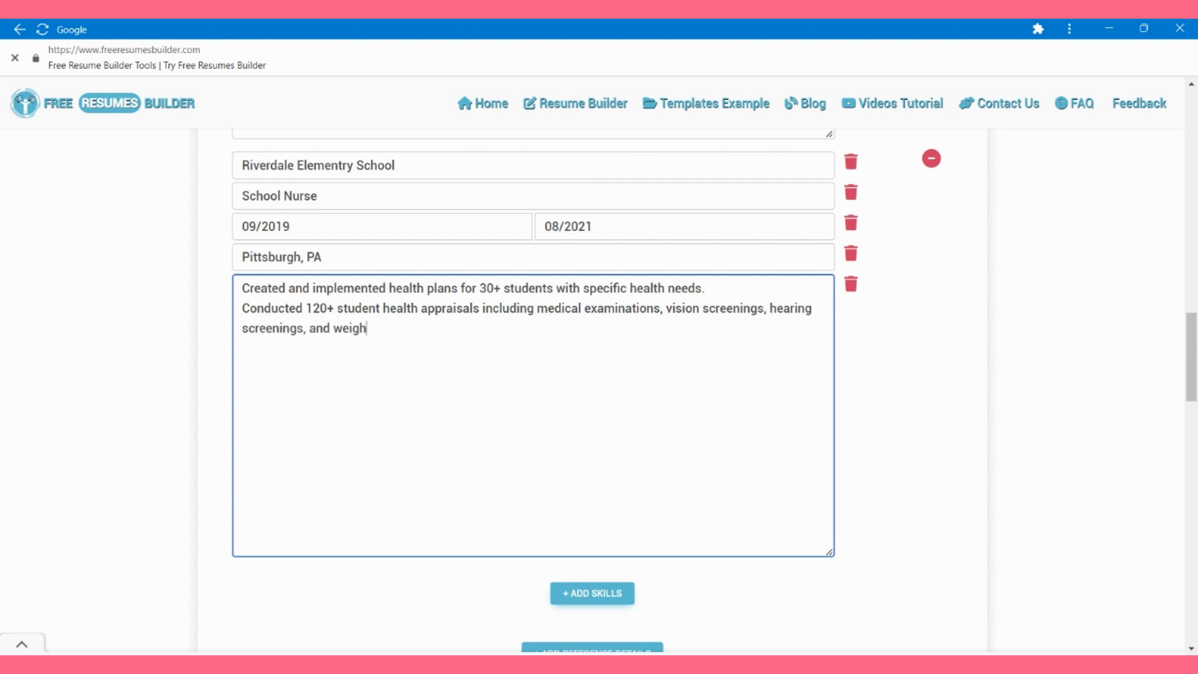
{"action": "key", "text": "BackSpace"}
{"action": "key", "text": "BackSpace"}
{"action": "key", "text": "BackSpace"}
{"action": "key", "text": "BackSpace"}
{"action": "type", "text": "suring."}
Step: Add duties on health folders for 200+ students and district health policy adherence, then add a Skills section
{"action": "key", "text": "Return"}
{"action": "type", "text": "Maintained "}
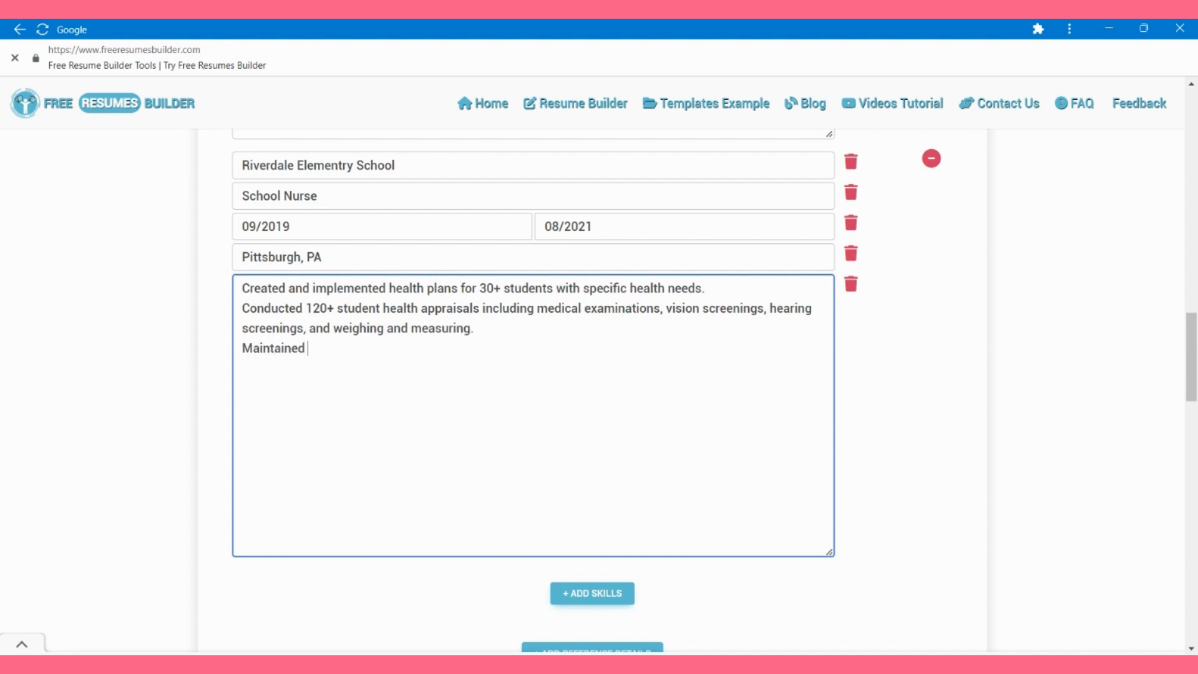
{"action": "type", "text": "comprehensive heal"}
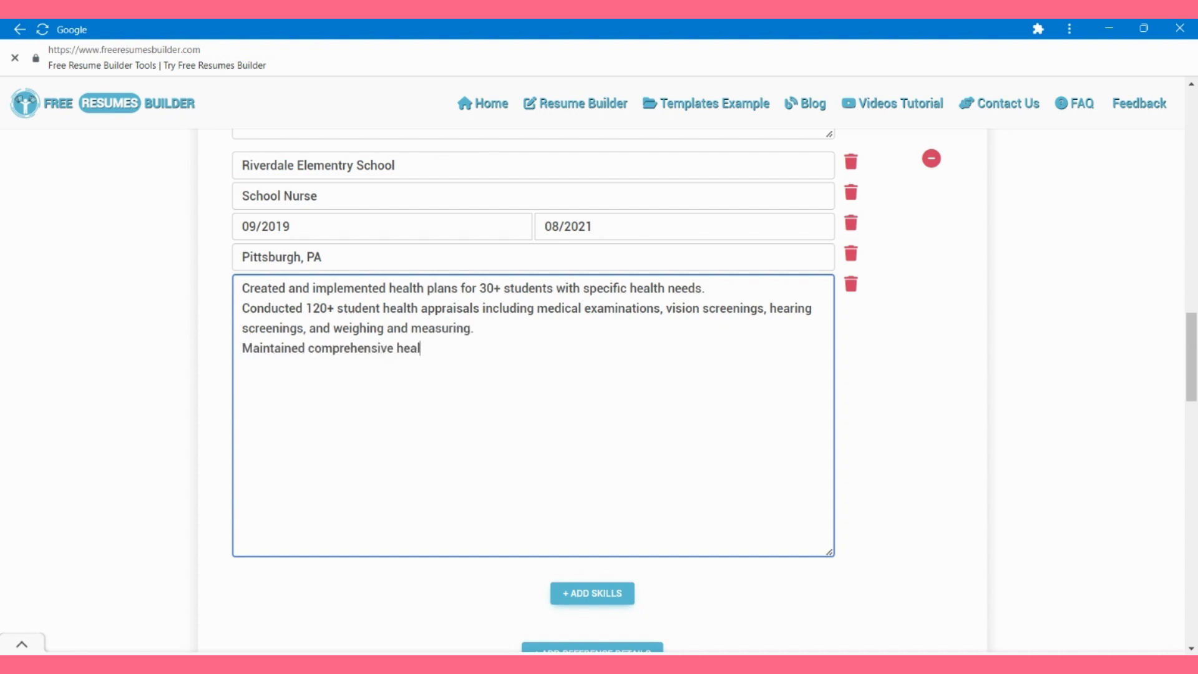
{"action": "type", "text": "th folder for 200+ students,"}
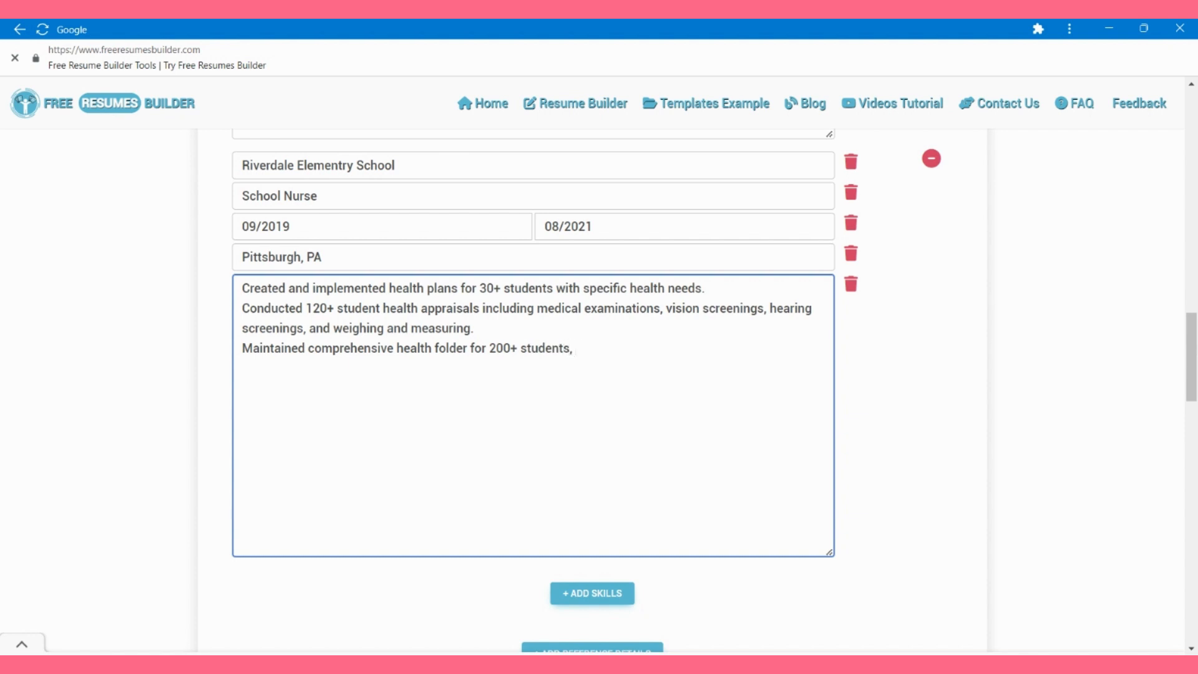
{"action": "type", "text": " recording all data"}
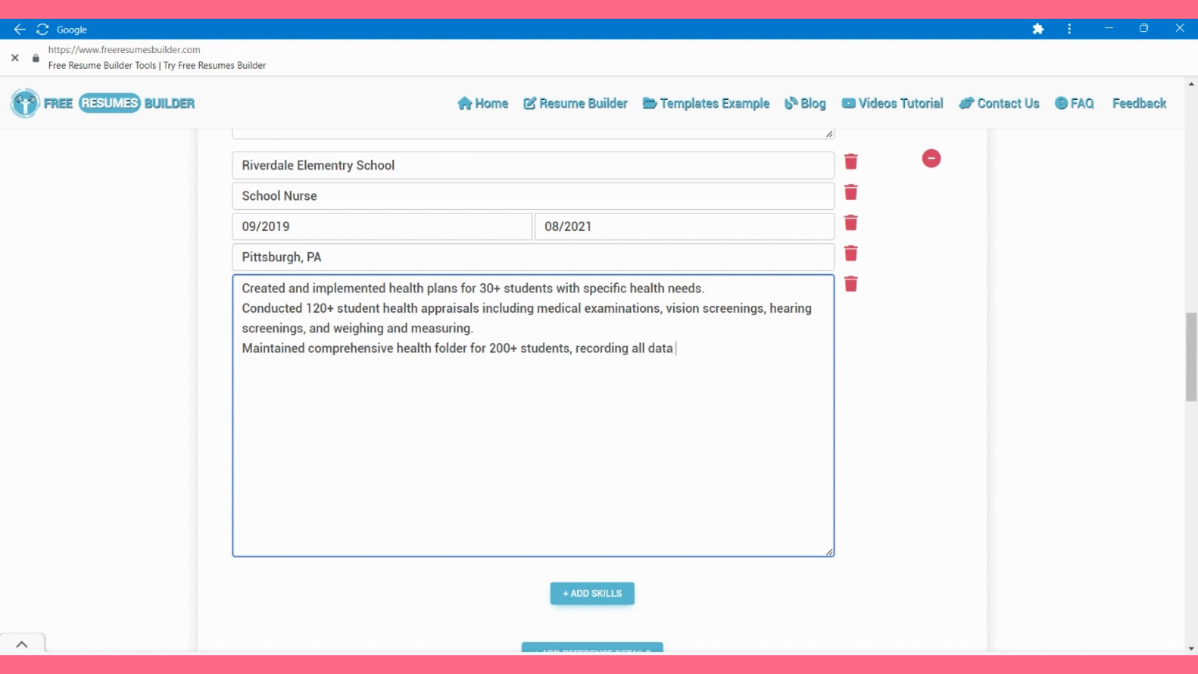
{"action": "type", "text": " pertinent to their healt"}
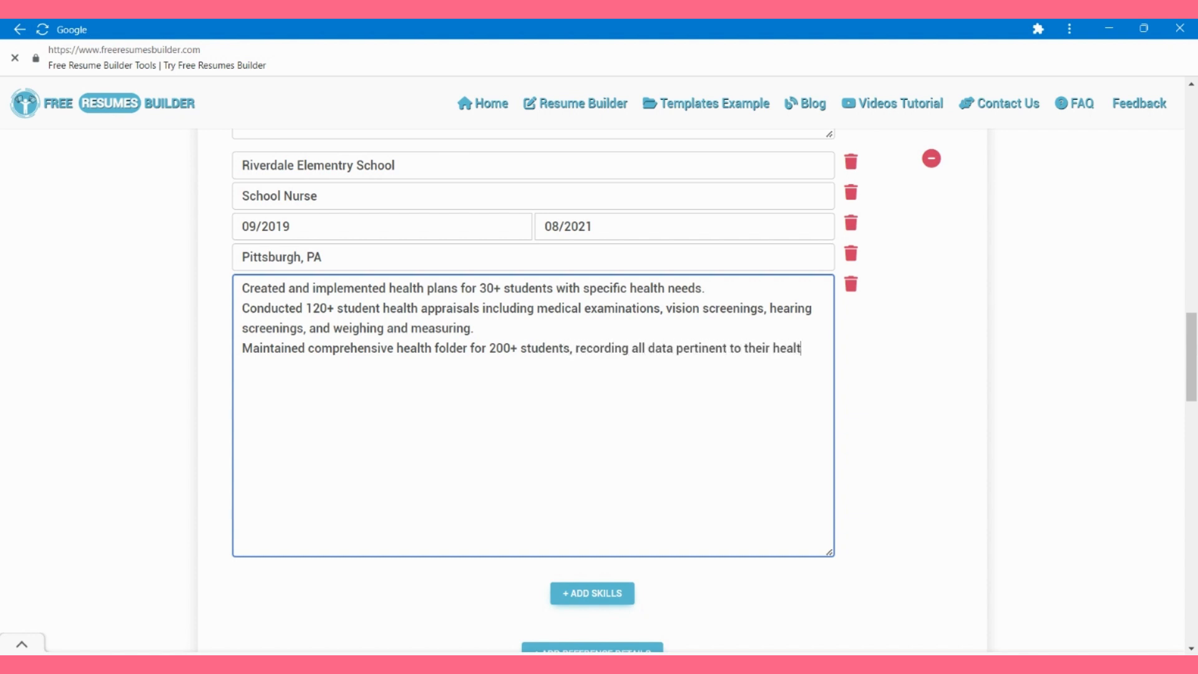
{"action": "type", "text": "h."}
{"action": "key", "text": "Return"}
{"action": "type", "text": "Adhered strict"}
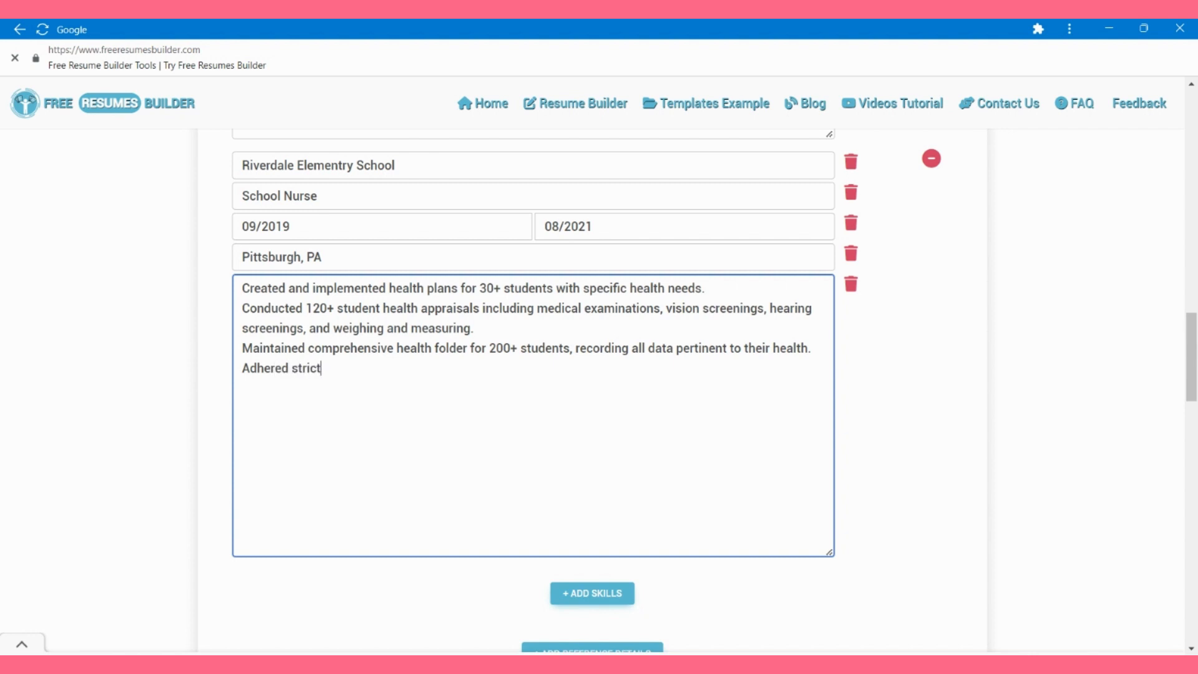
{"action": "type", "text": "ly to a"}
{"action": "key", "text": "BackSpace"}
{"action": "type", "text": "to all school dis"}
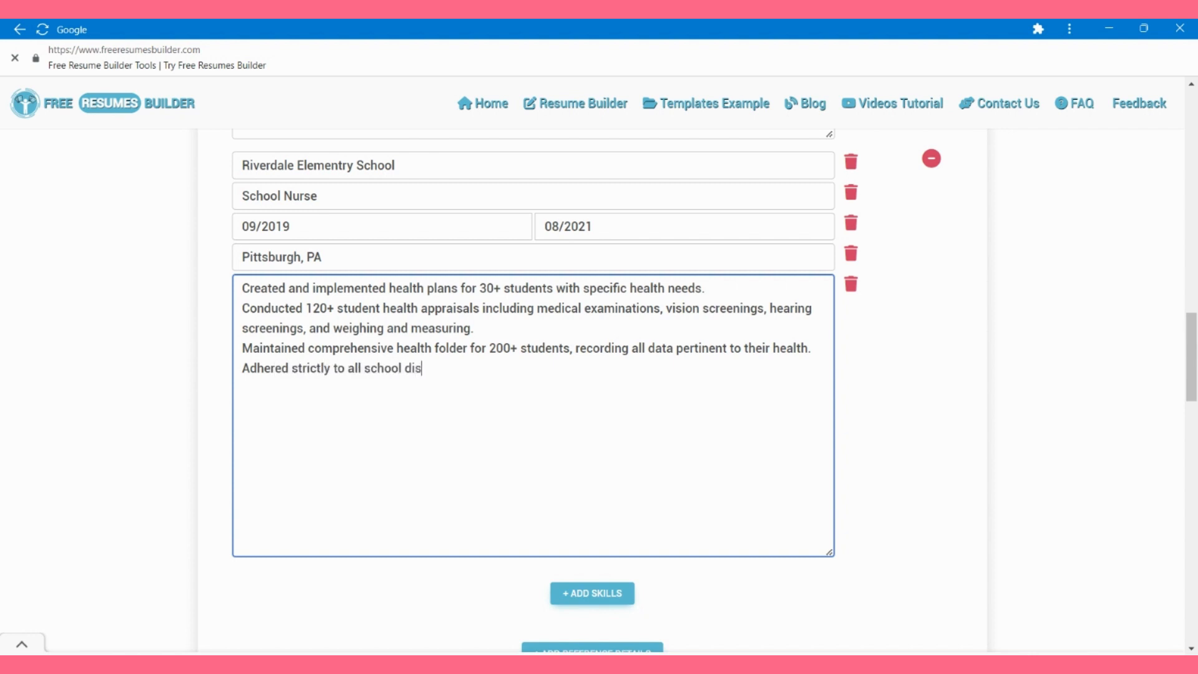
{"action": "type", "text": "trict health and sefty "}
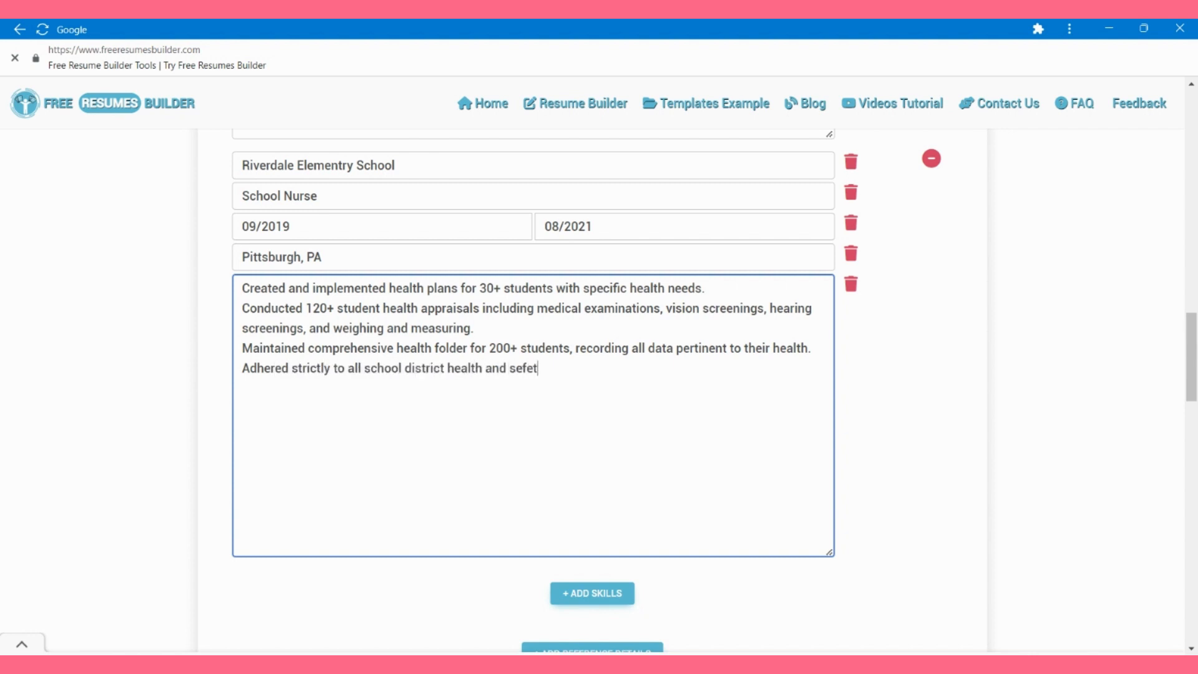
{"action": "type", "text": "y policies by making app"}
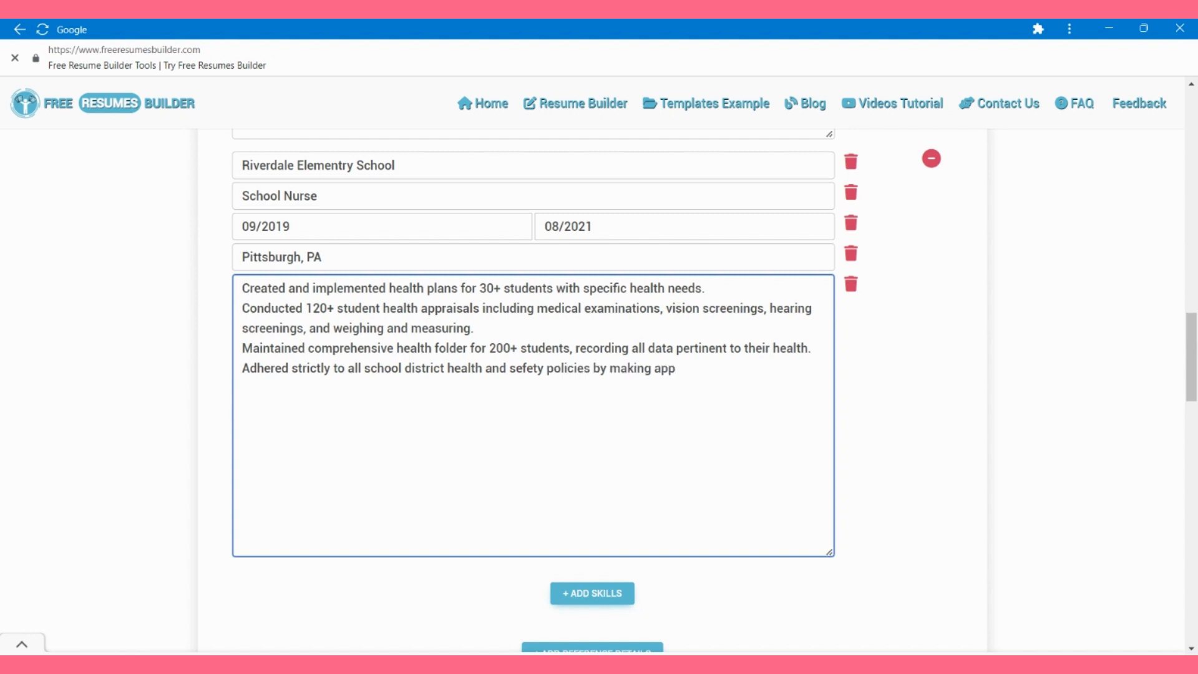
{"action": "type", "text": "rotiate referrals and callin"}
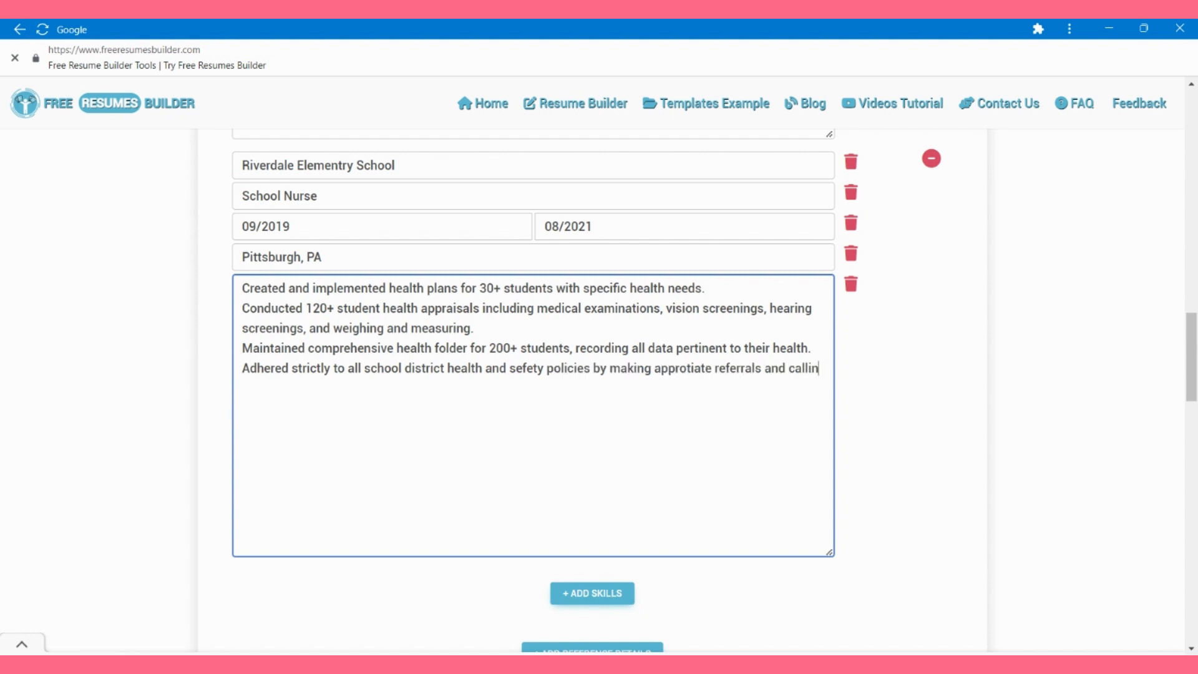
{"action": "type", "text": "g parents when necessary."}
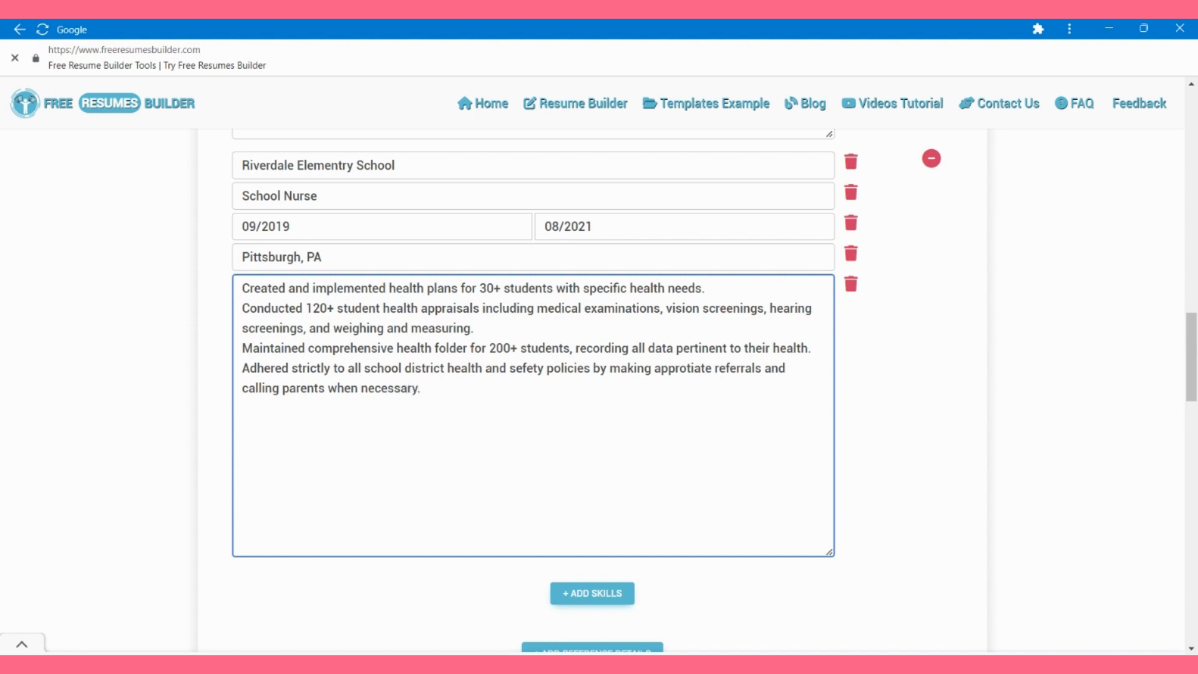
{"action": "scroll", "coordinate": [592, 465], "scroll_direction": "down", "scroll_amount": 2}
{"action": "left_click", "coordinate": [593, 466]}
{"action": "scroll", "coordinate": [593, 466], "scroll_direction": "down", "scroll_amount": 2}
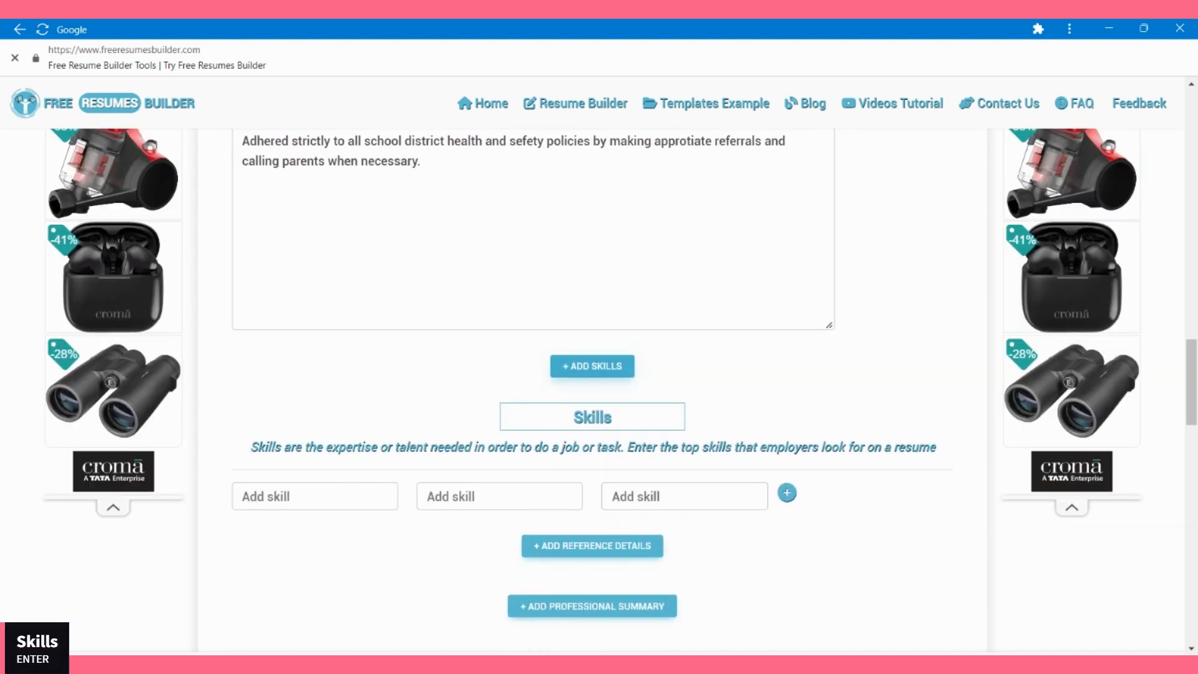
Step: Enter the skills Student care and relations and Patience and empathy
{"action": "key", "text": "Tab"}
{"action": "key", "text": "Tab"}
{"action": "type", "text": "Stude"}
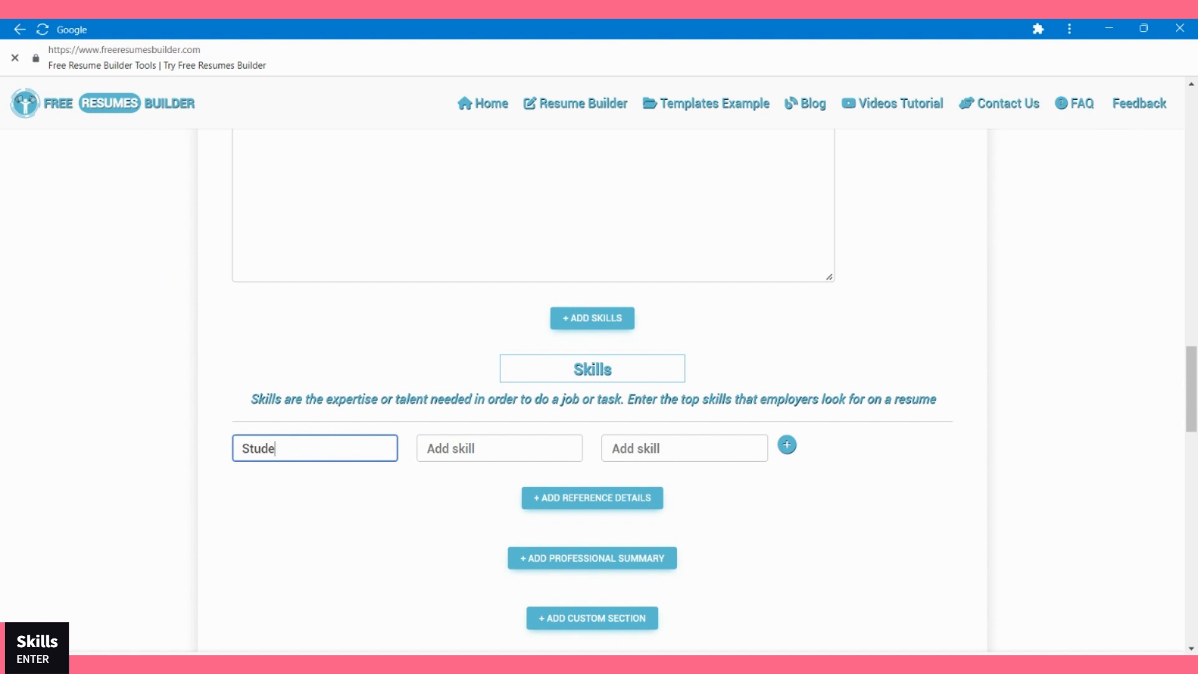
{"action": "type", "text": "bt care an"}
{"action": "type", "text": "d relations"}
{"action": "key", "text": "Tab"}
{"action": "type", "text": "Patience a"}
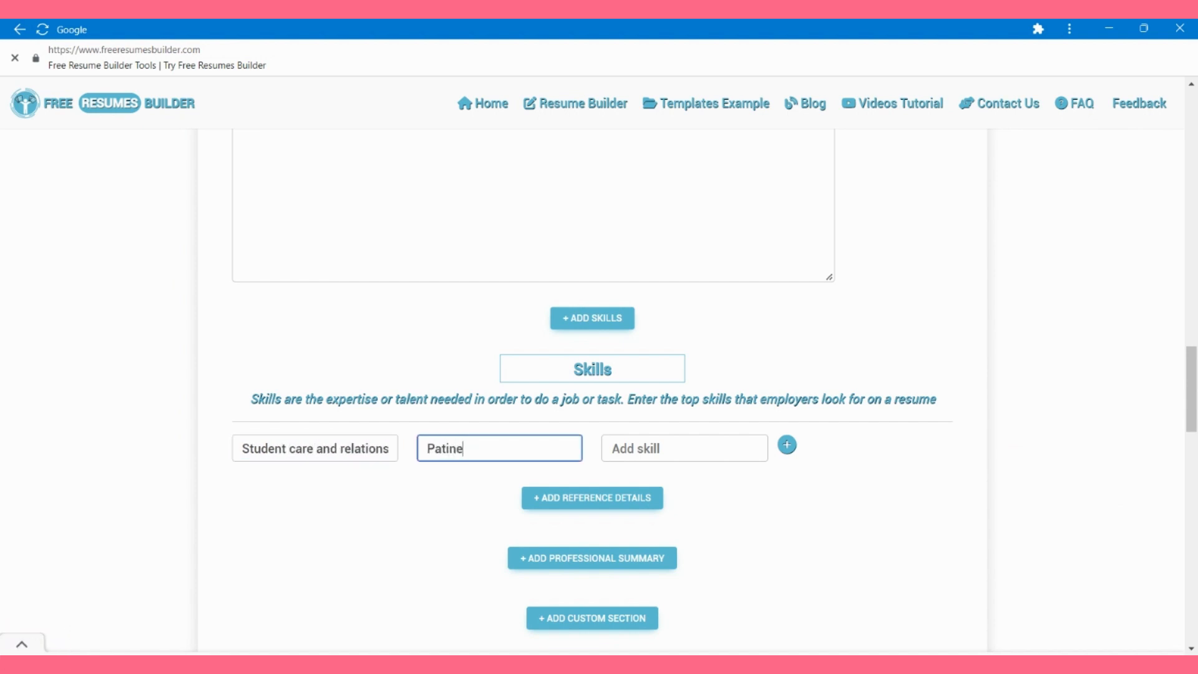
{"action": "key", "text": "BackSpace"}
{"action": "key", "text": "BackSpace"}
{"action": "key", "text": "BackSpace"}
{"action": "type", "text": "ience and "}
{"action": "type", "text": "ema"}
{"action": "type", "text": "ath"}
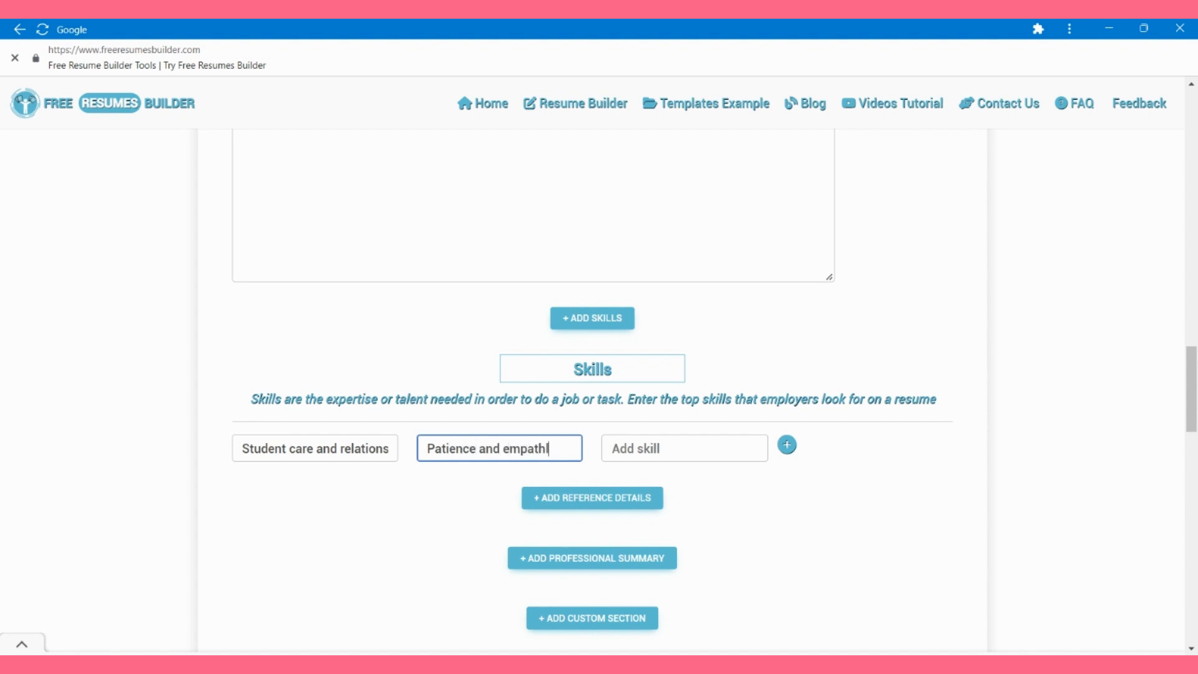
{"action": "type", "text": "y"}
Step: Add Effective communication, then Clinical competency in a new skills row
{"action": "key", "text": "Tab"}
{"action": "type", "text": "Effective"}
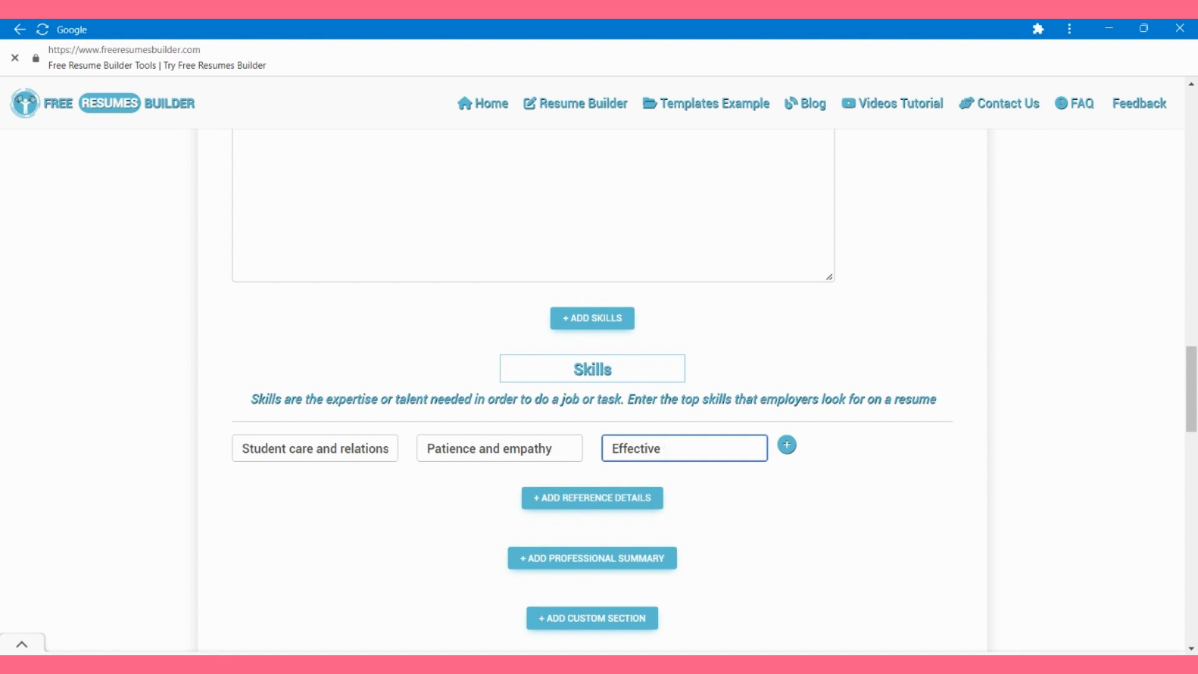
{"action": "type", "text": " communication"}
{"action": "key", "text": "Return"}
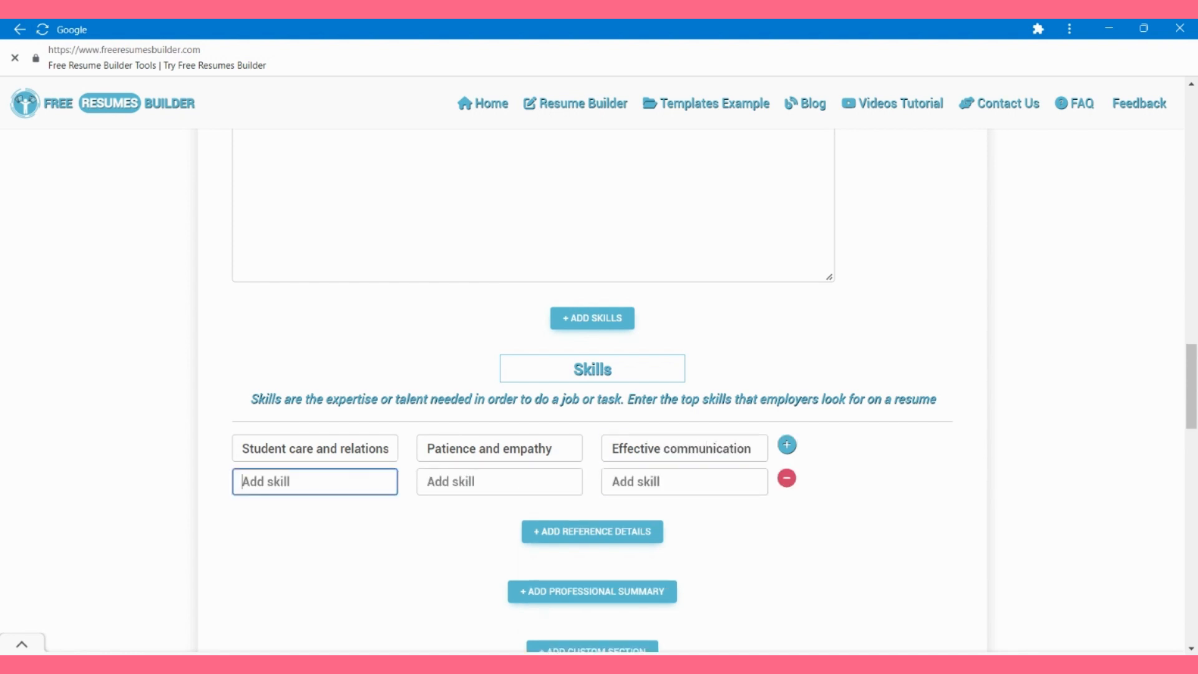
{"action": "type", "text": "Chinical competency"}
{"action": "key", "text": "Tab"}
{"action": "scroll", "coordinate": [592, 328], "scroll_direction": "down", "scroll_amount": 4}
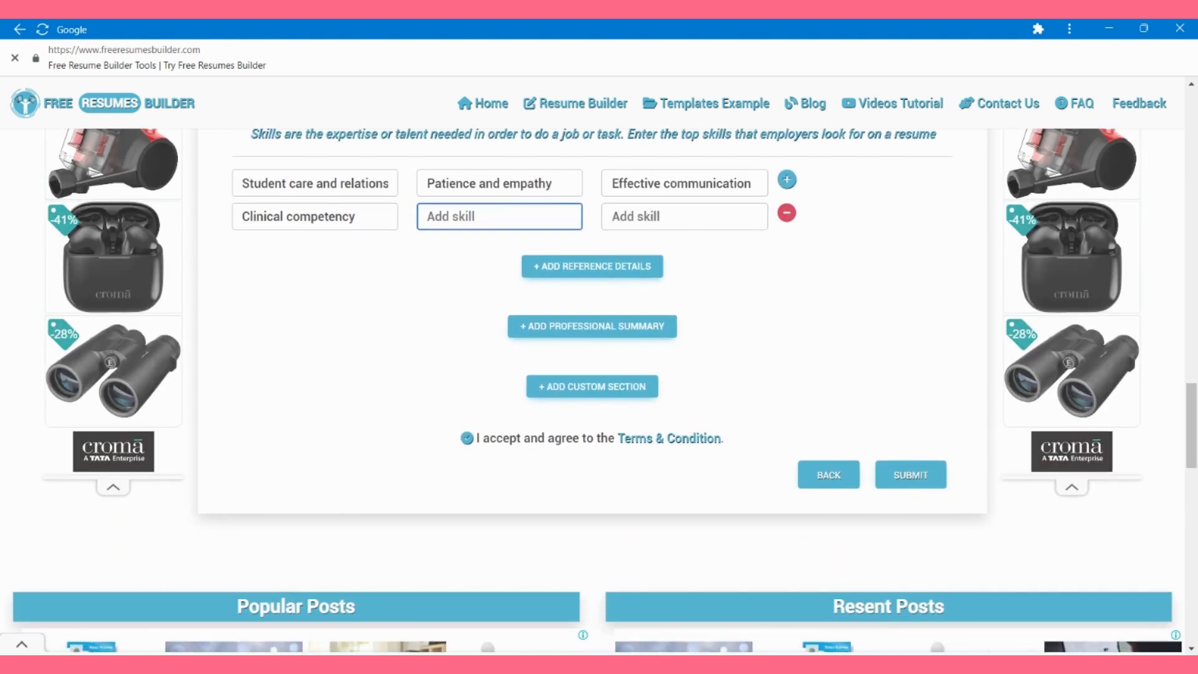
{"action": "left_click", "coordinate": [592, 326]}
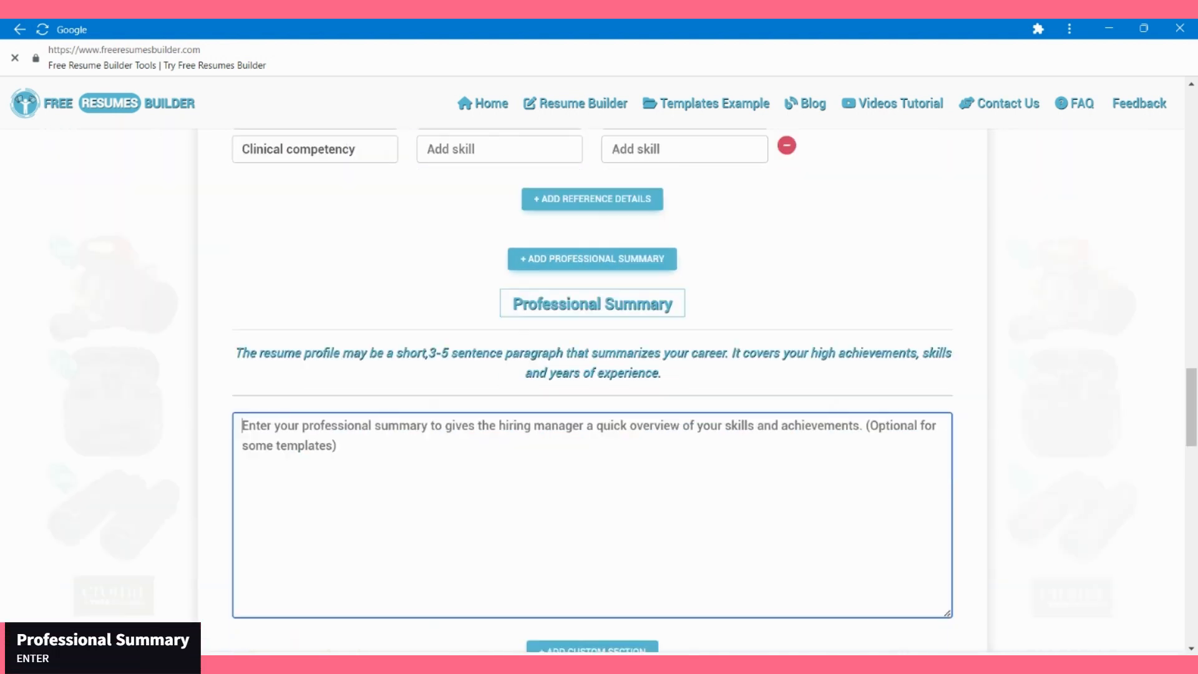
Step: Begin the summary: School Nurse with 5+ years advancing the well-being of students and staff
{"action": "type", "text": "School Nurse eith"}
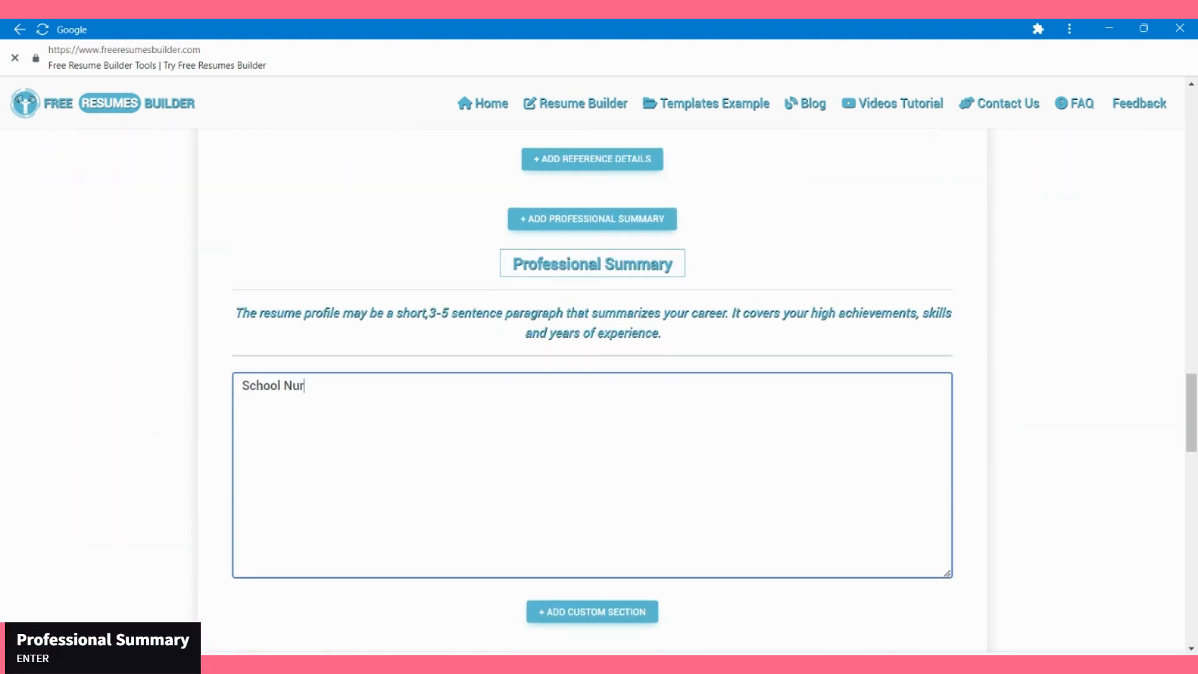
{"action": "key", "text": "BackSpace"}
{"action": "key", "text": "BackSpace"}
{"action": "key", "text": "BackSpace"}
{"action": "key", "text": "BackSpace"}
{"action": "type", "text": "with 5+ years of advanceding"}
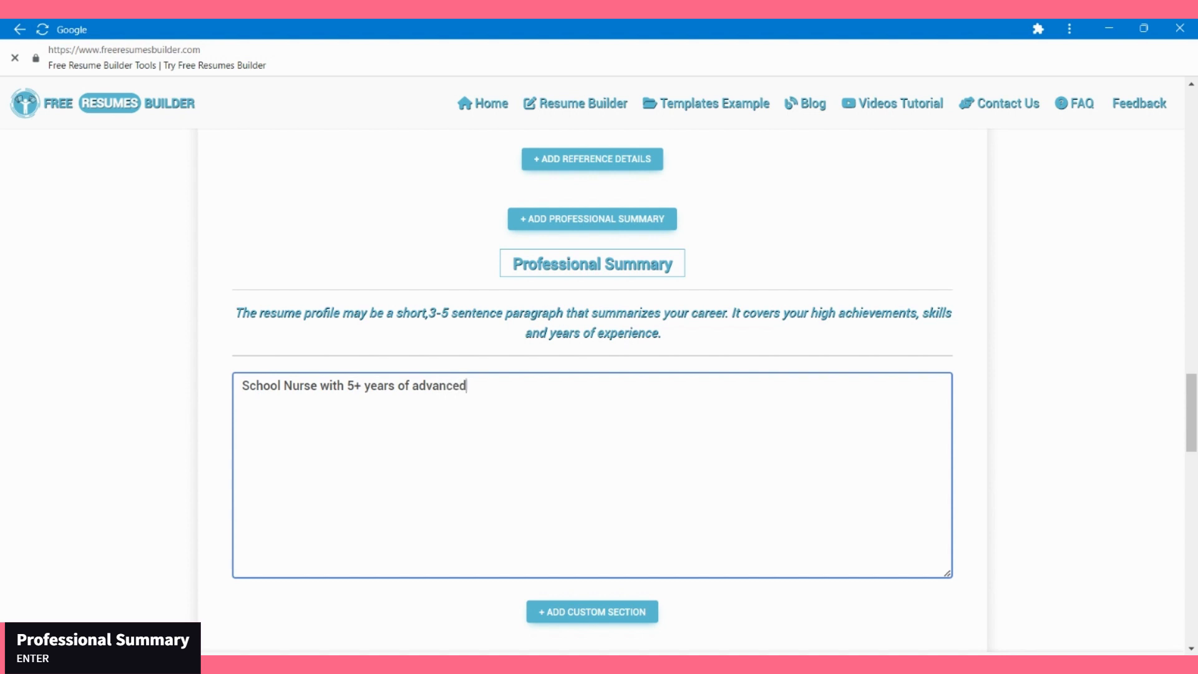
{"action": "key", "text": "BackSpace"}
{"action": "key", "text": "BackSpace"}
{"action": "key", "text": "BackSpace"}
{"action": "key", "text": "BackSpace"}
{"action": "key", "text": "BackSpace"}
{"action": "key", "text": "BackSpace"}
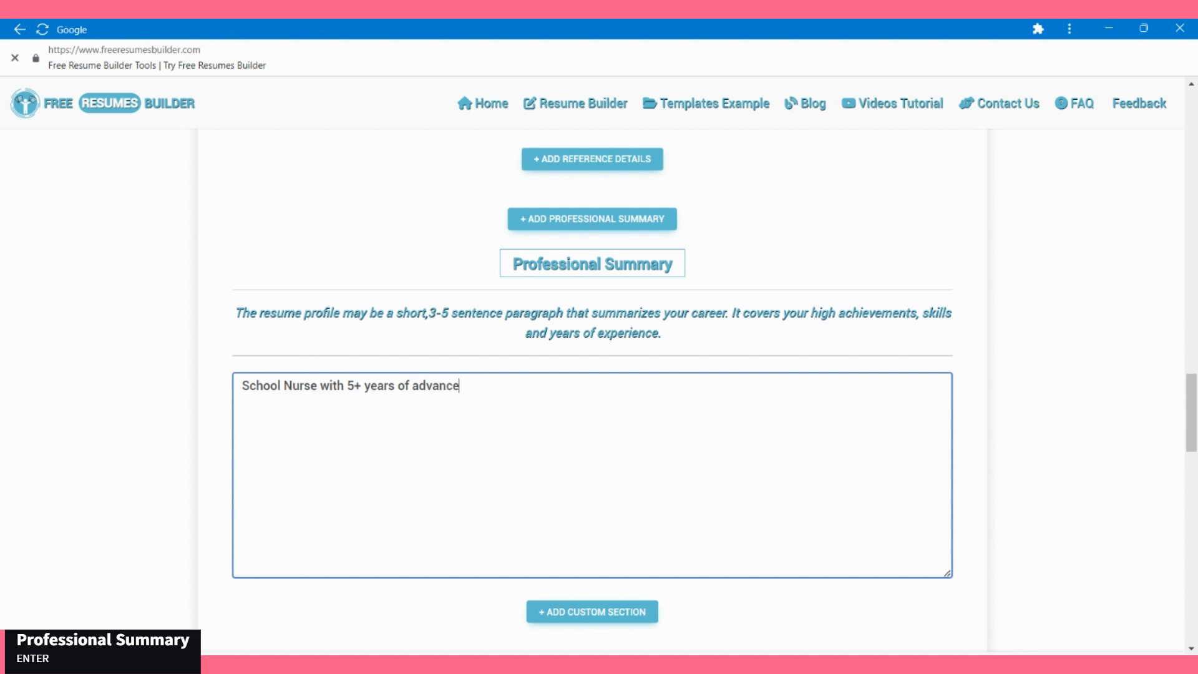
{"action": "type", "text": "ing the well-beig"}
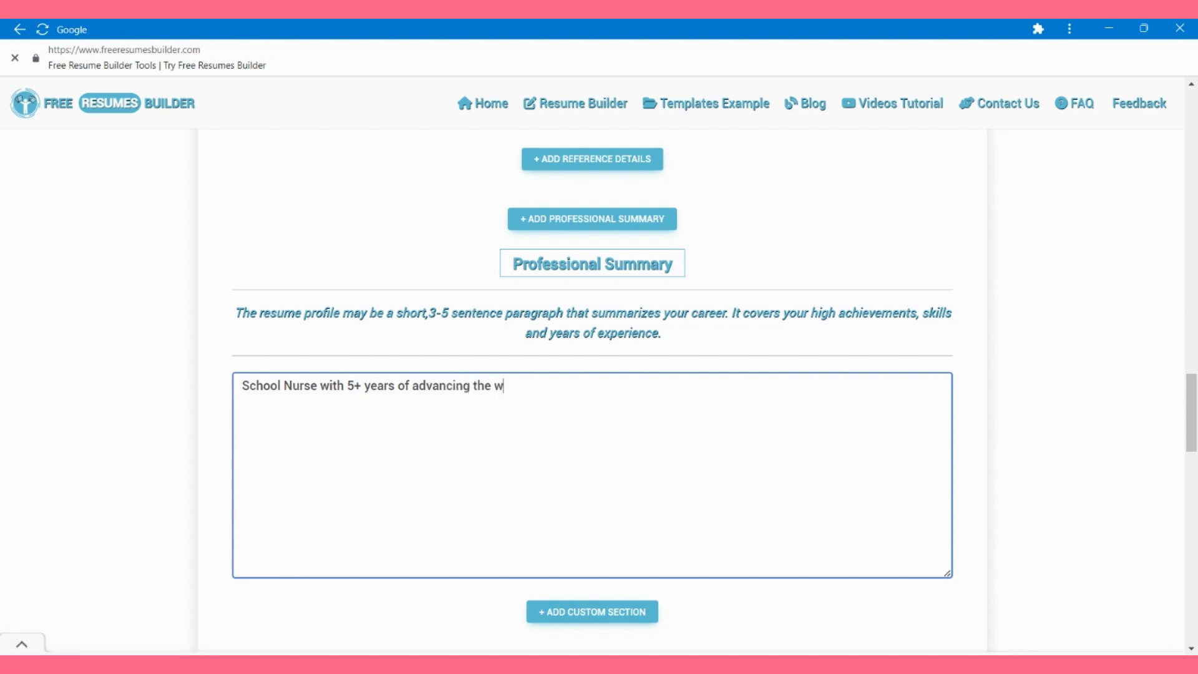
{"action": "key", "text": "BackSpace"}
{"action": "type", "text": "eng"}
{"action": "key", "text": "BackSpace"}
{"action": "key", "text": "BackSpace"}
{"action": "key", "text": "BackSpace"}
{"action": "key", "text": "BackSpace"}
{"action": "key", "text": "BackSpace"}
{"action": "type", "text": "ing "}
{"action": "type", "text": "of students"}
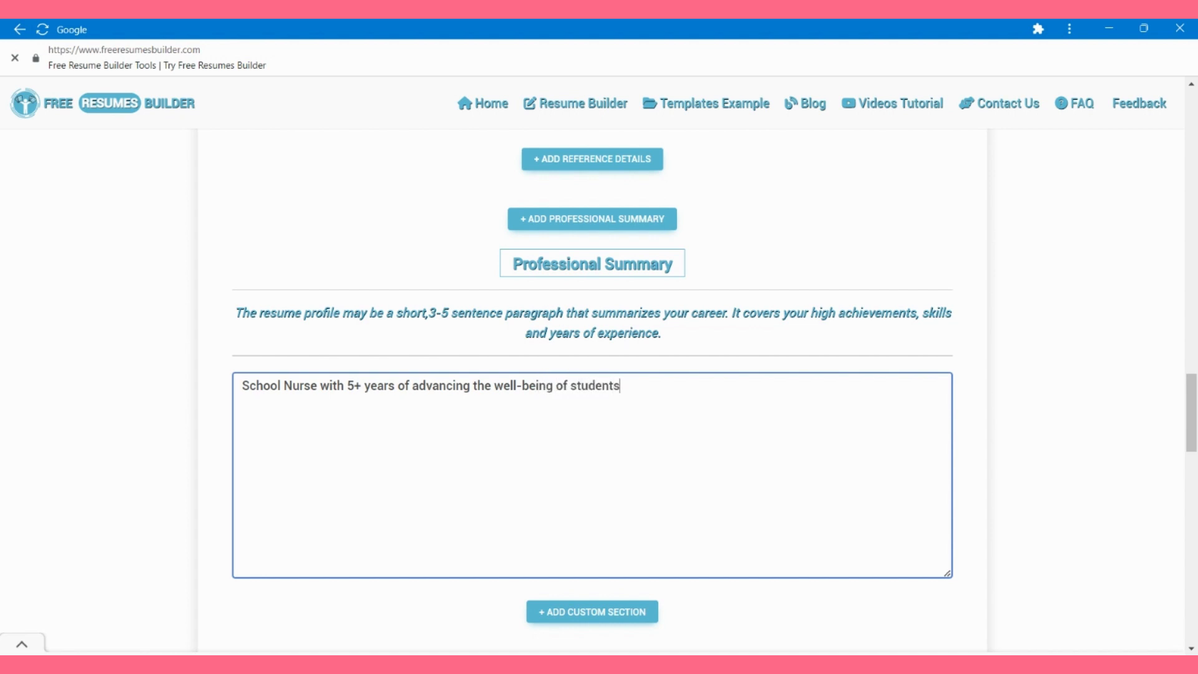
{"action": "type", "text": " and staff"}
{"action": "type", "text": " wh"}
{"action": "type", "text": "ithin a "}
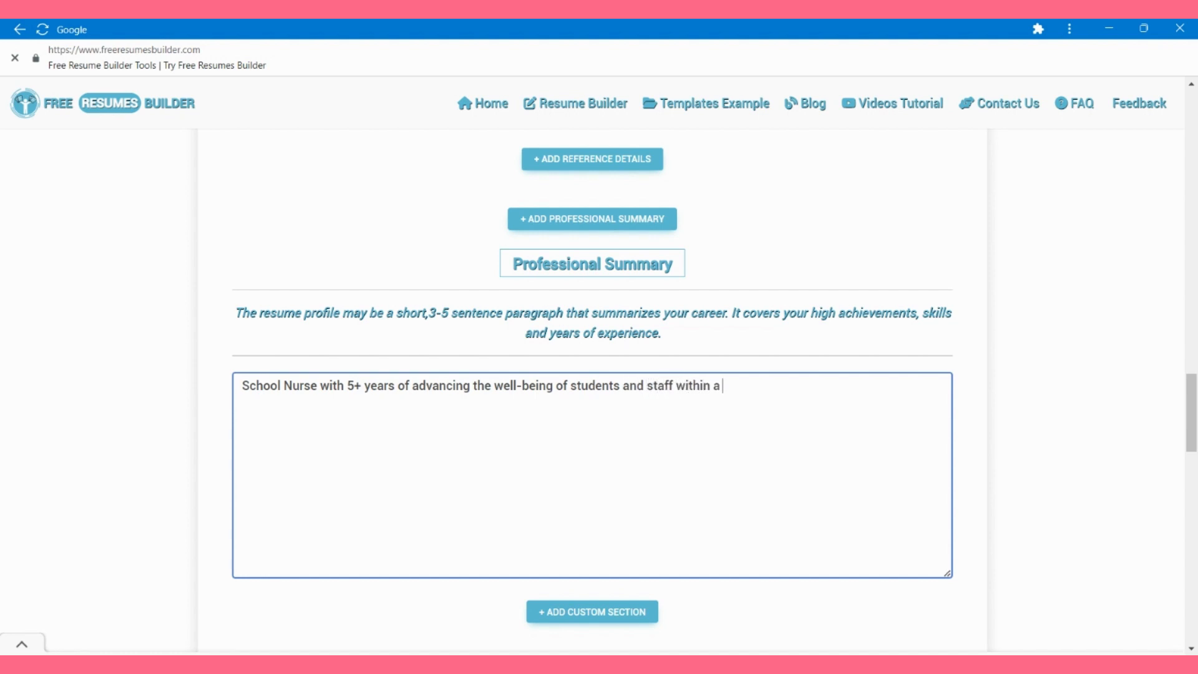
{"action": "type", "text": "school environment "}
{"action": "type", "text": "Reconization"}
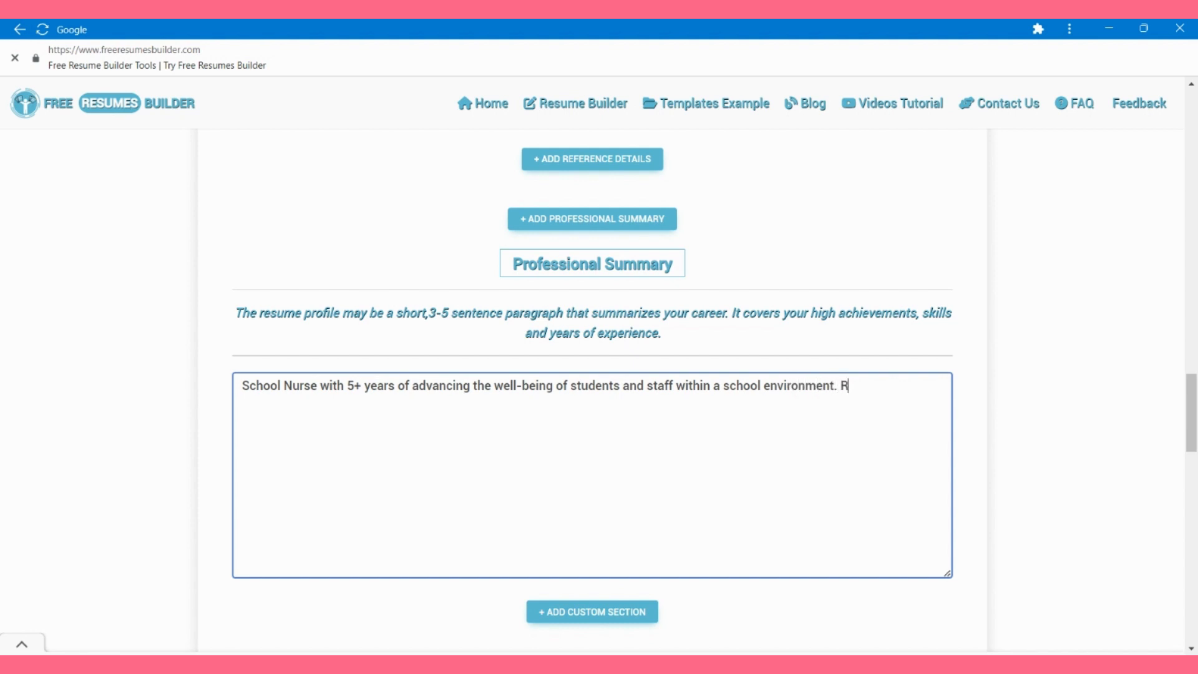
Step: Continue with recognition for promoting student healthcare, ending with targeted communication initiatives aligned with nursing strategies
{"action": "key", "text": "BackSpace"}
{"action": "key", "text": "BackSpace"}
{"action": "key", "text": "BackSpace"}
{"action": "type", "text": "d"}
{"action": "type", "text": " for promotion"}
{"action": "key", "text": "BackSpace"}
{"action": "key", "text": "BackSpace"}
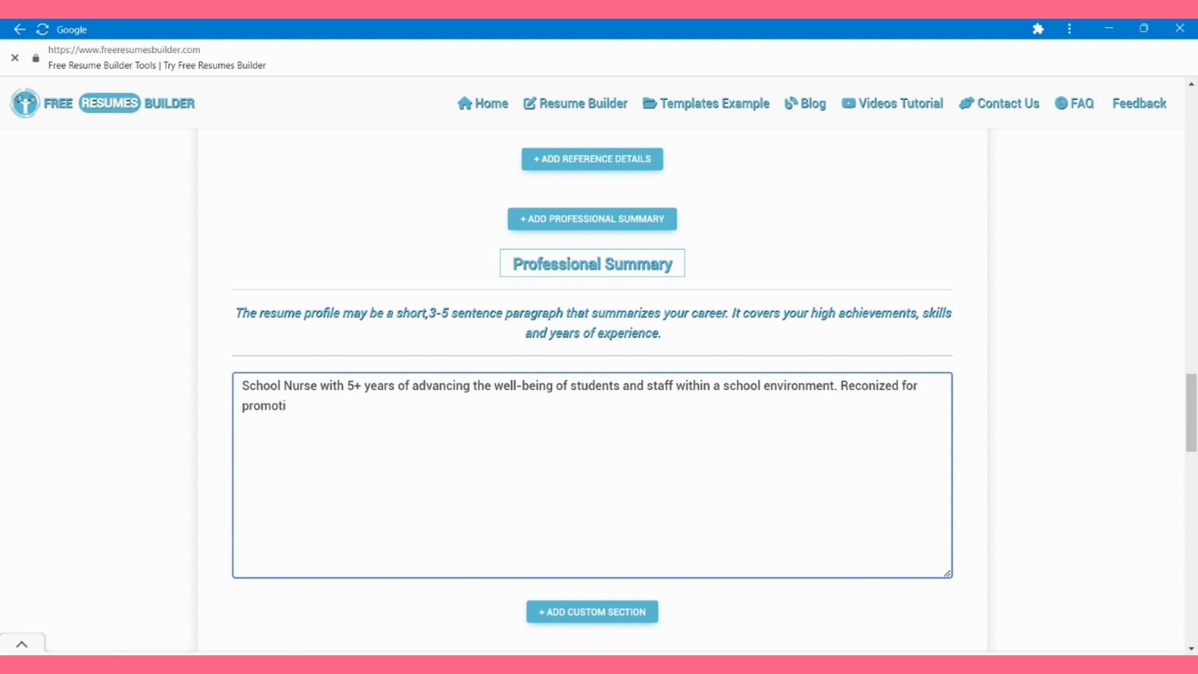
{"action": "type", "text": "ing student health"}
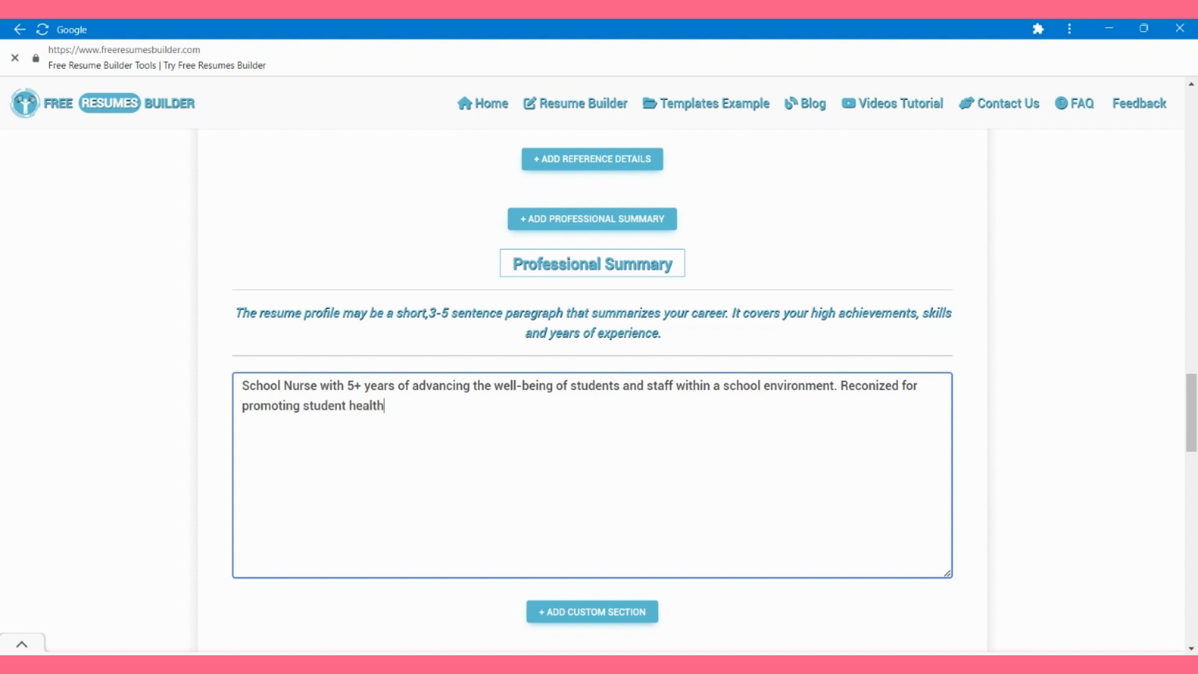
{"action": "type", "text": "care and establishing a"}
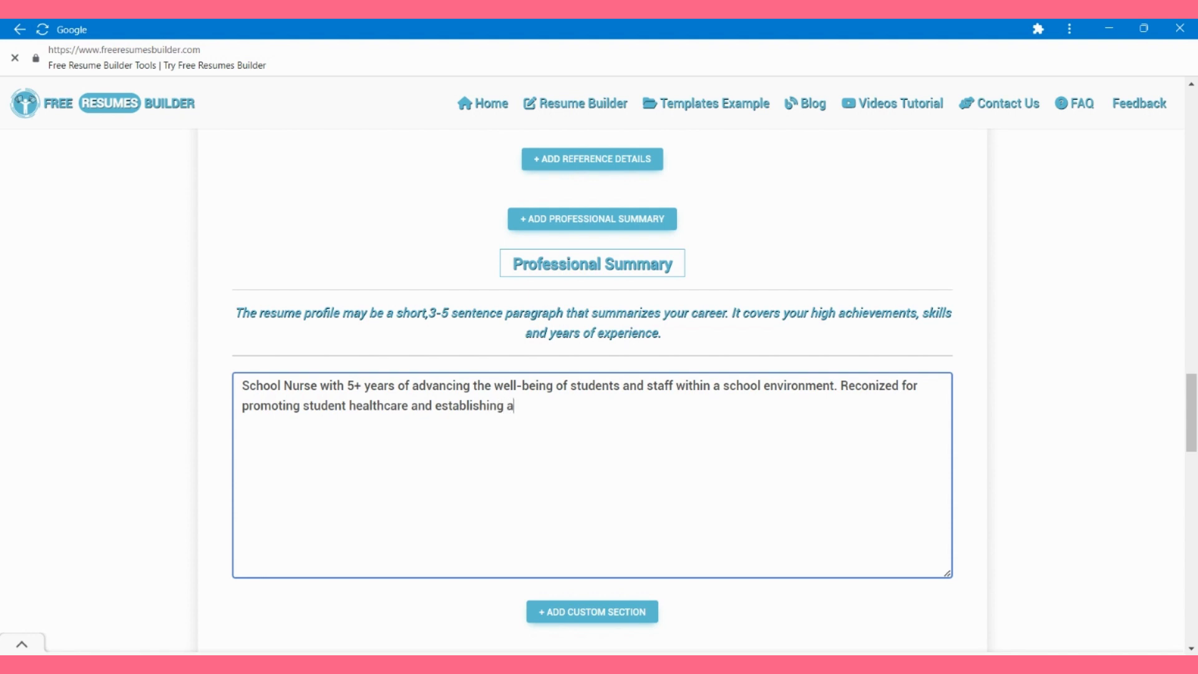
{"action": "type", "text": " safe environment for "}
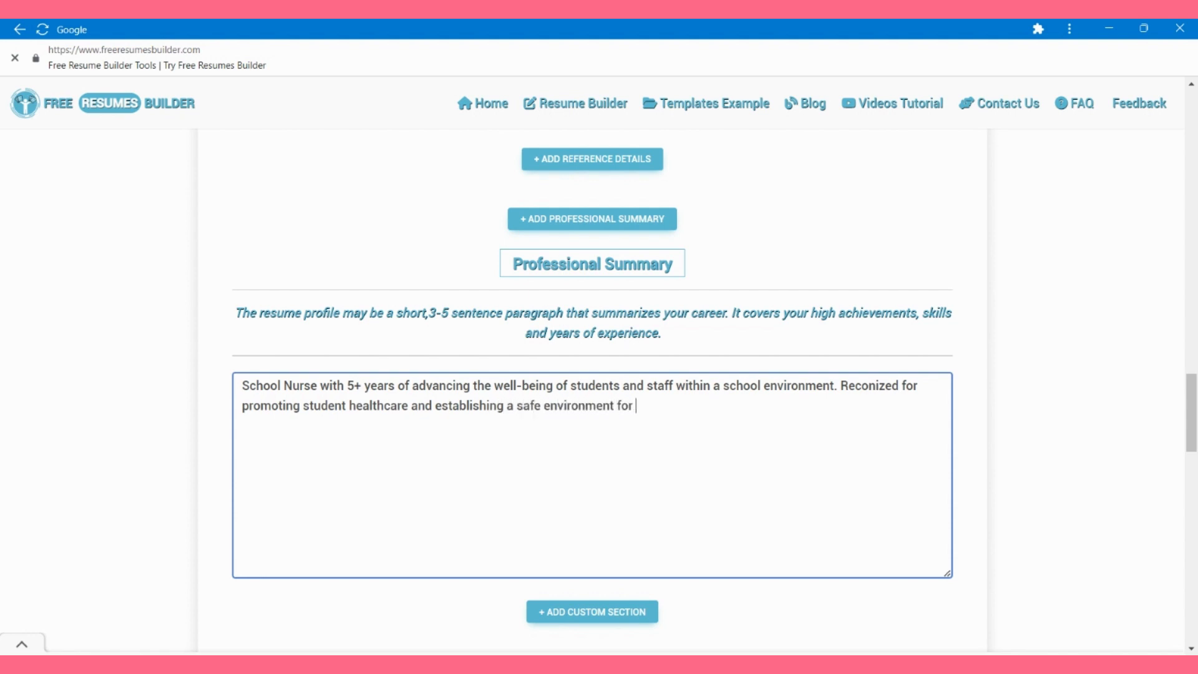
{"action": "type", "text": "students and staff "}
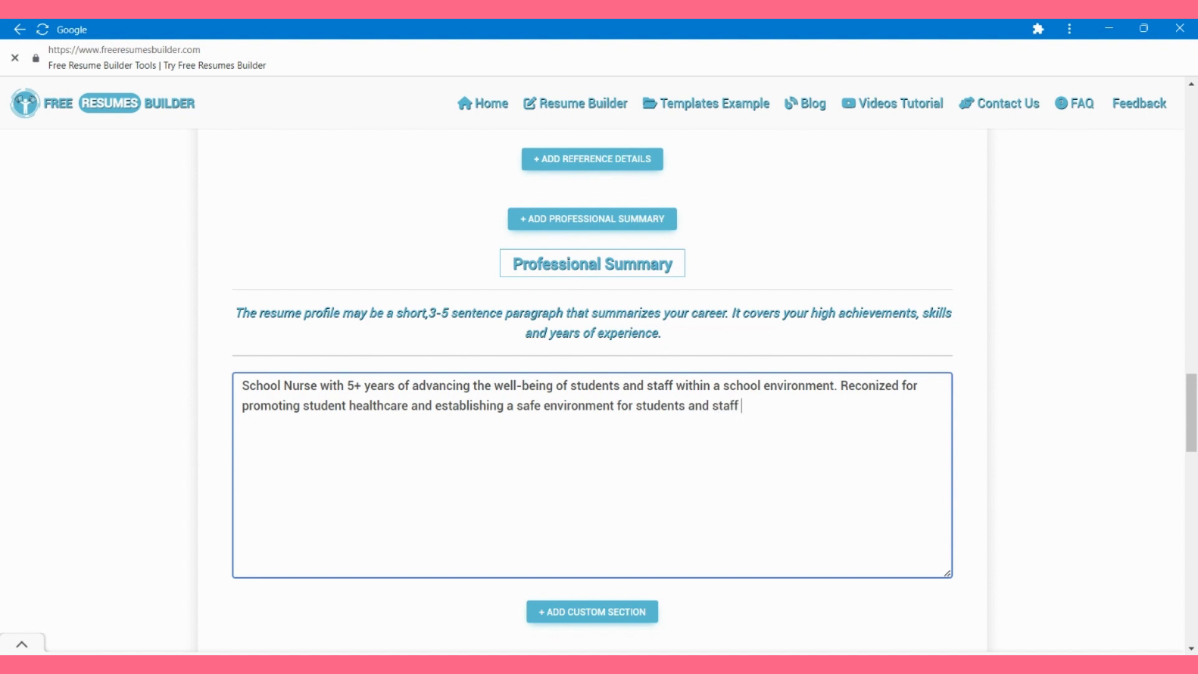
{"action": "type", "text": "members. Seeking a po"}
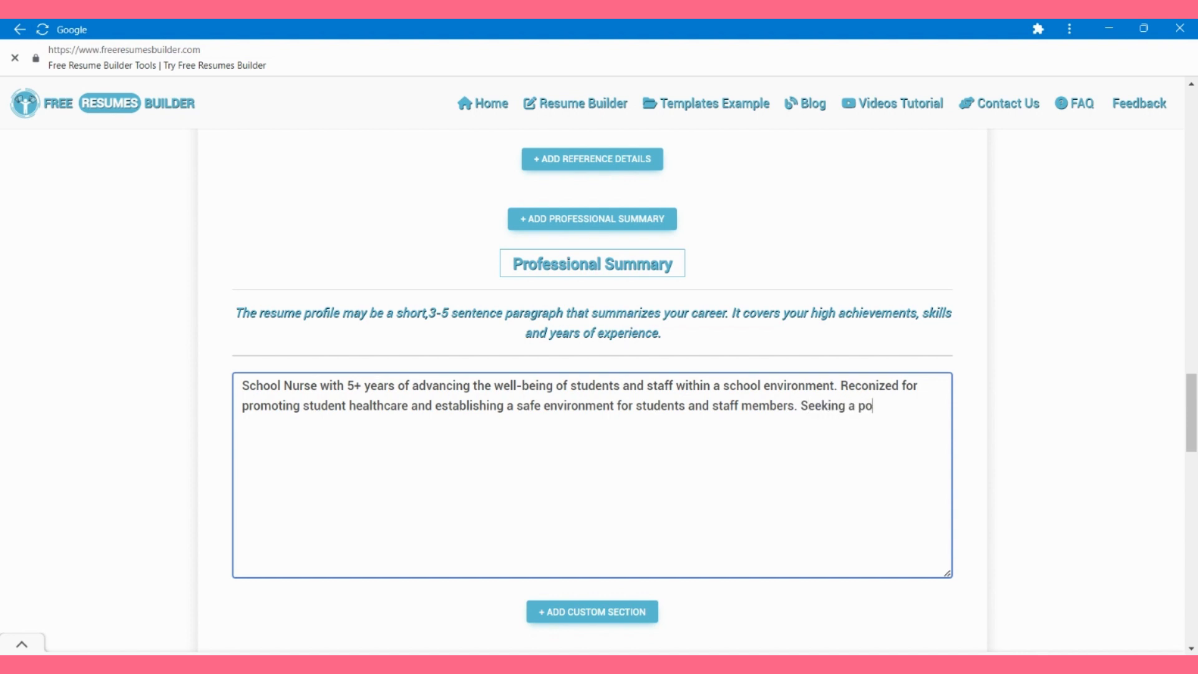
{"action": "type", "text": "sition at [School "}
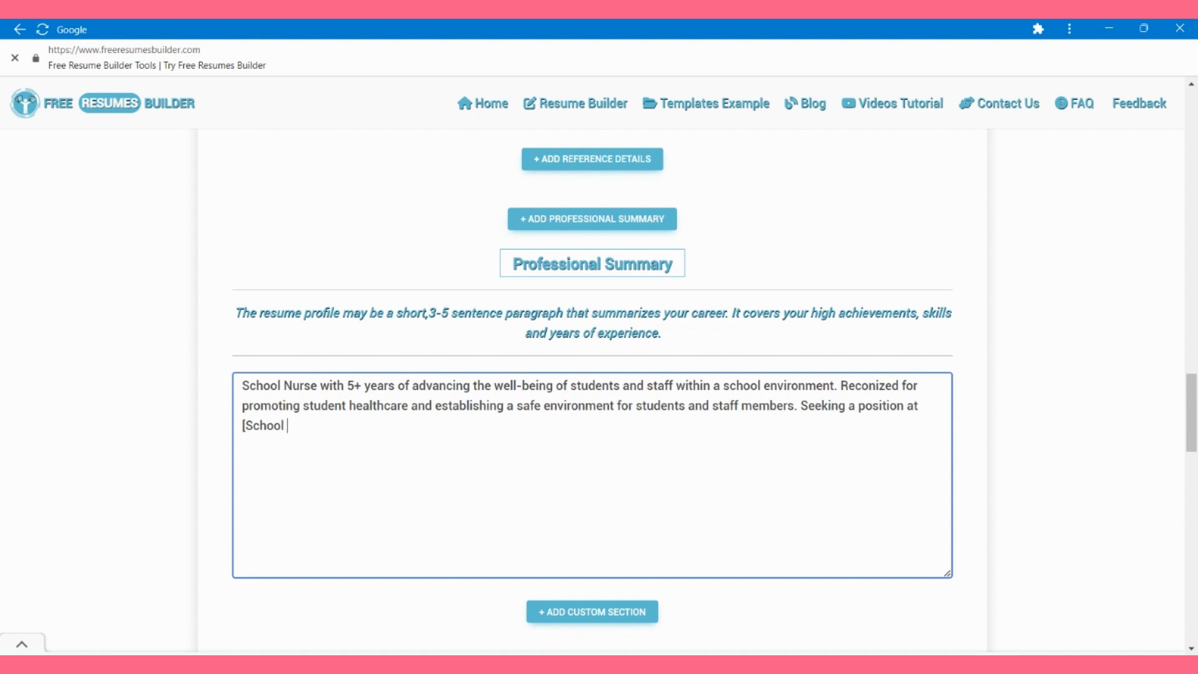
{"action": "type", "text": "Name] to help crea"}
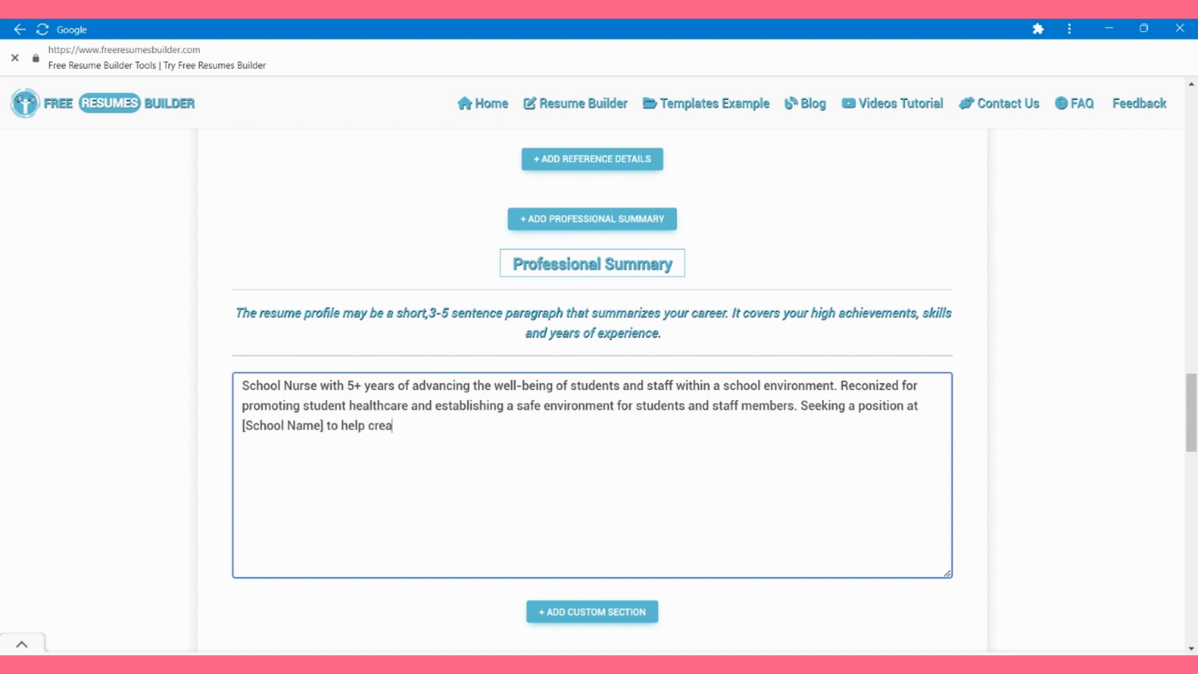
{"action": "type", "text": "te a bottom-line impact "}
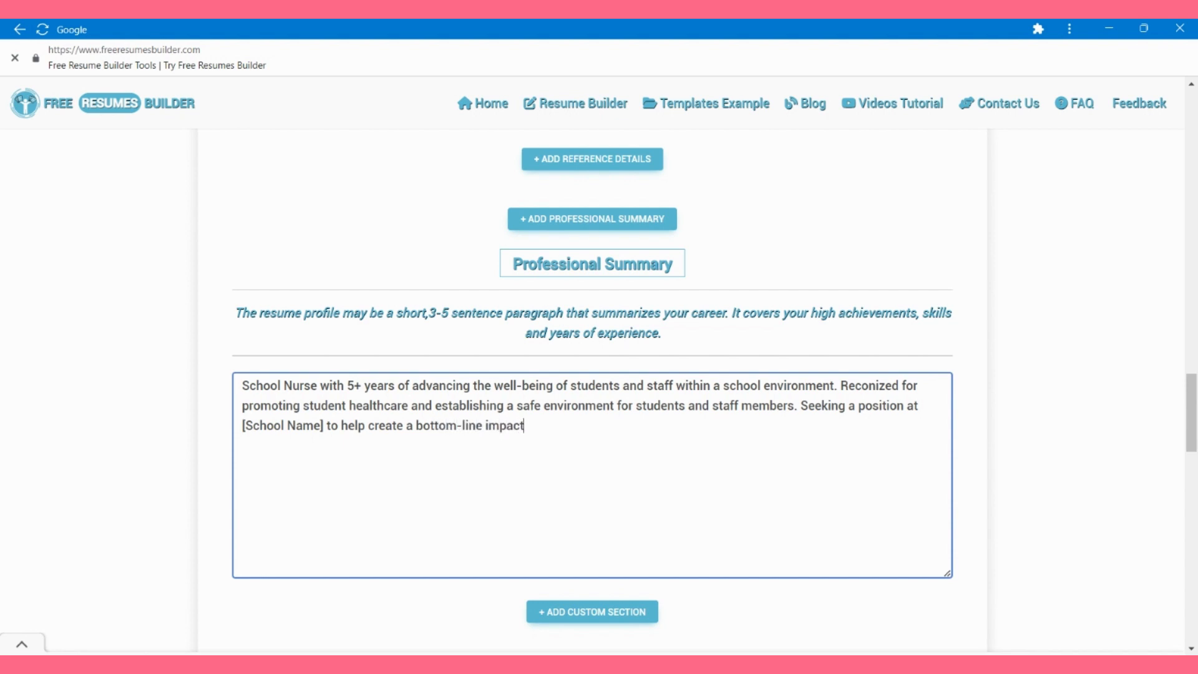
{"action": "type", "text": " using targeted com"}
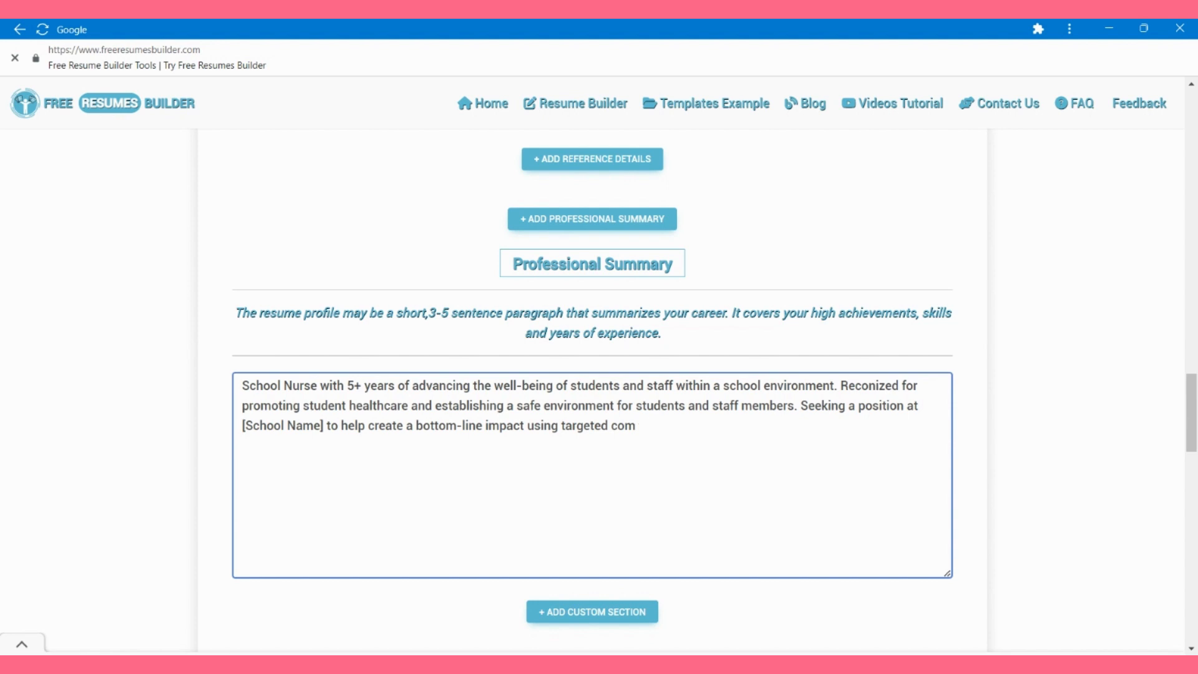
{"action": "type", "text": "munication intiativ"}
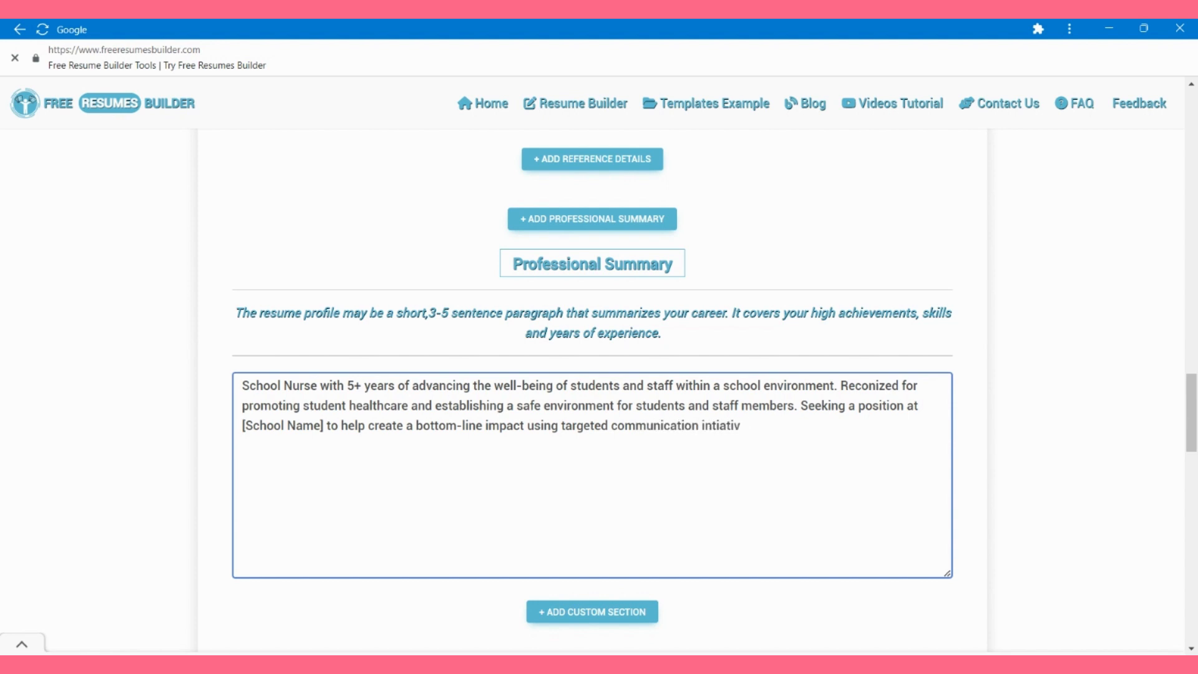
{"action": "type", "text": "es that align with nursing"}
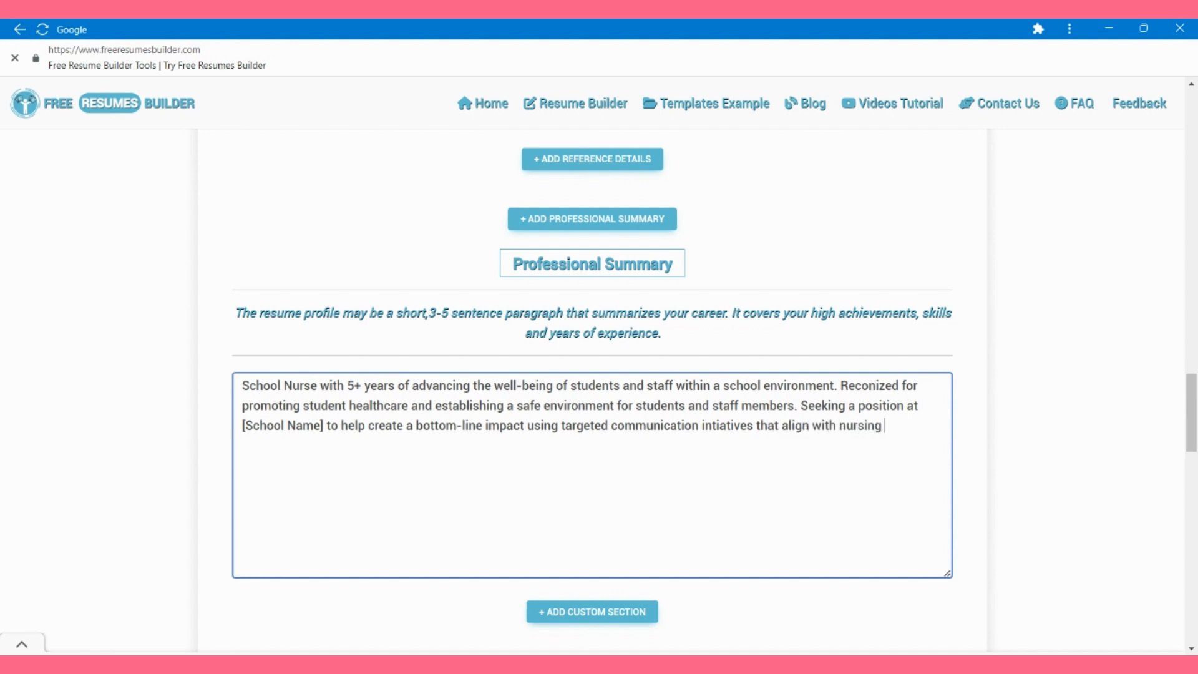
{"action": "type", "text": " strategies"}
Step: Scroll back up through the form until the generated resume appears on the templates page
{"action": "scroll", "coordinate": [593, 375], "scroll_direction": "down", "scroll_amount": 4}
{"action": "scroll", "coordinate": [592, 375], "scroll_direction": "up", "scroll_amount": 9}
{"action": "scroll", "coordinate": [593, 374], "scroll_direction": "up", "scroll_amount": 15}
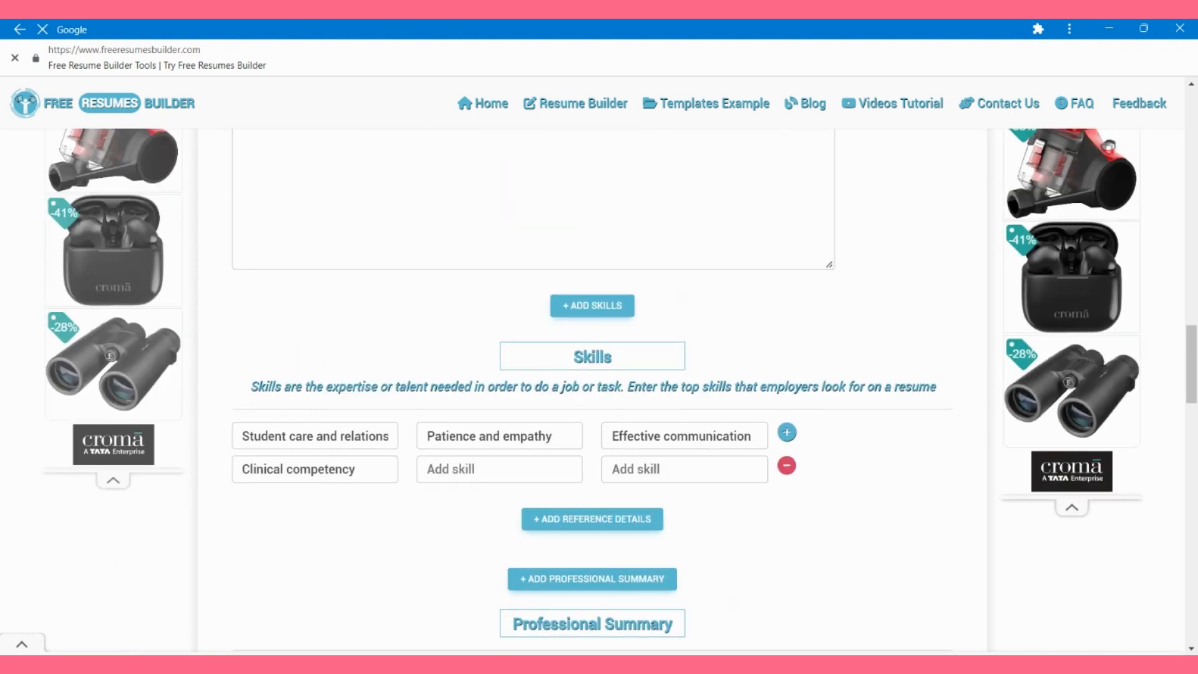
{"action": "scroll", "coordinate": [592, 375], "scroll_direction": "up", "scroll_amount": 3}
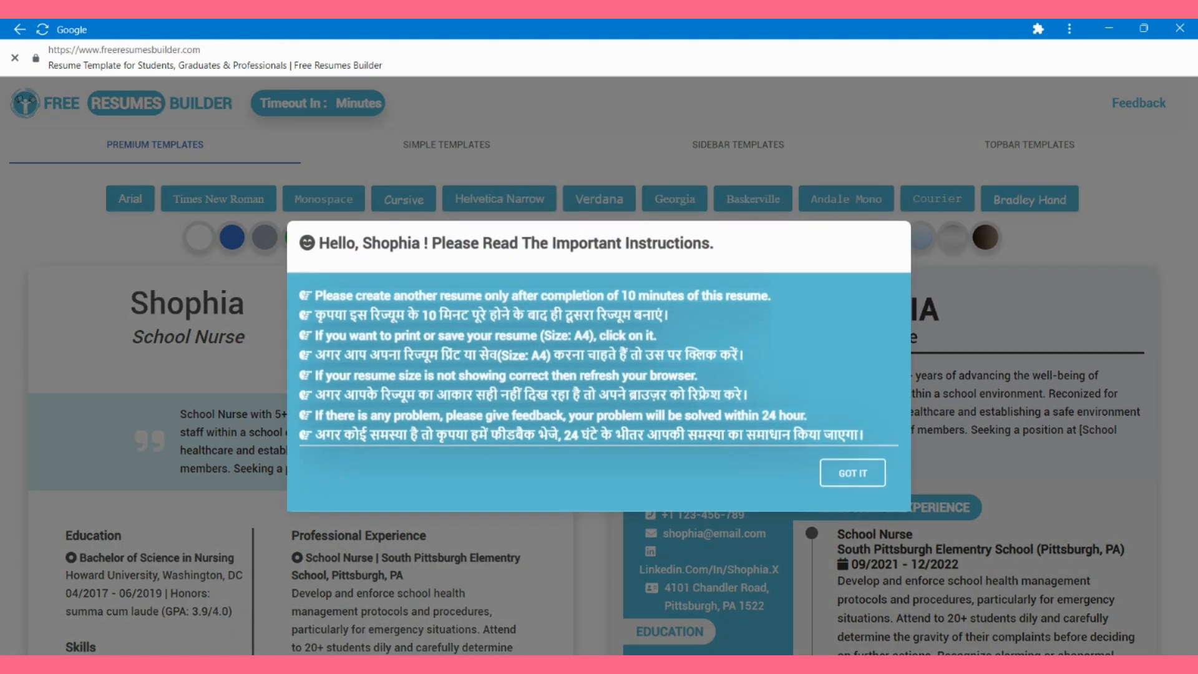
Step: Dismiss the important instructions notice and switch the resume templates to Times New Roman
{"action": "left_click", "coordinate": [853, 473]}
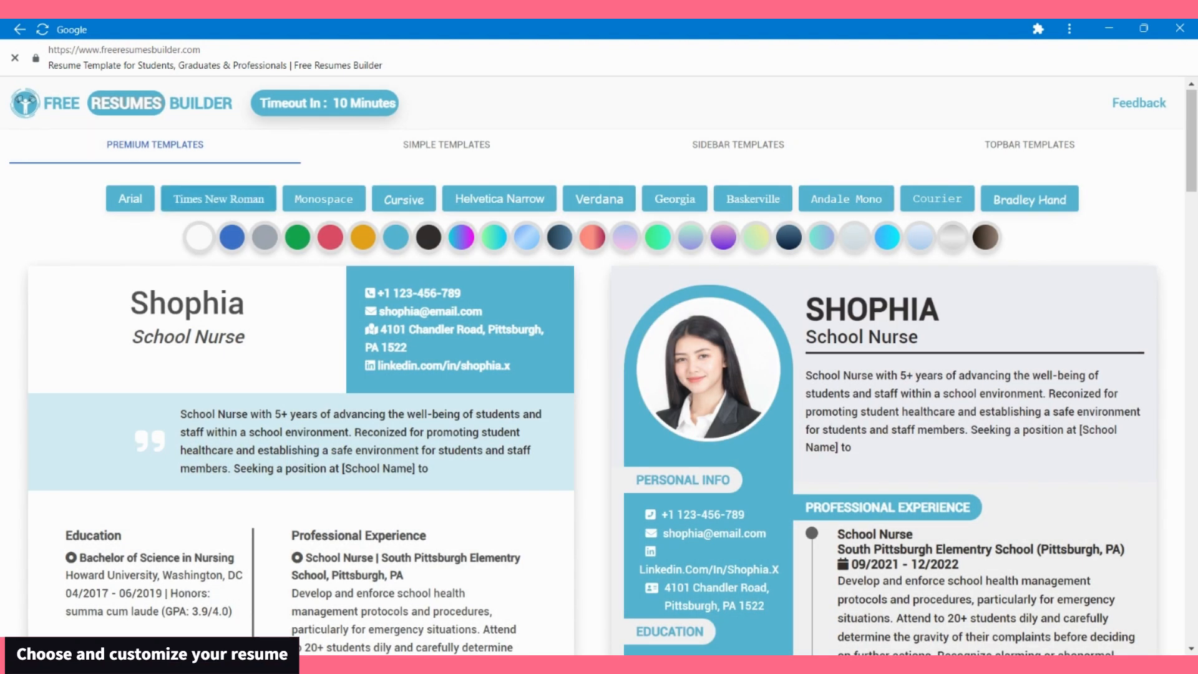
{"action": "left_click", "coordinate": [232, 199]}
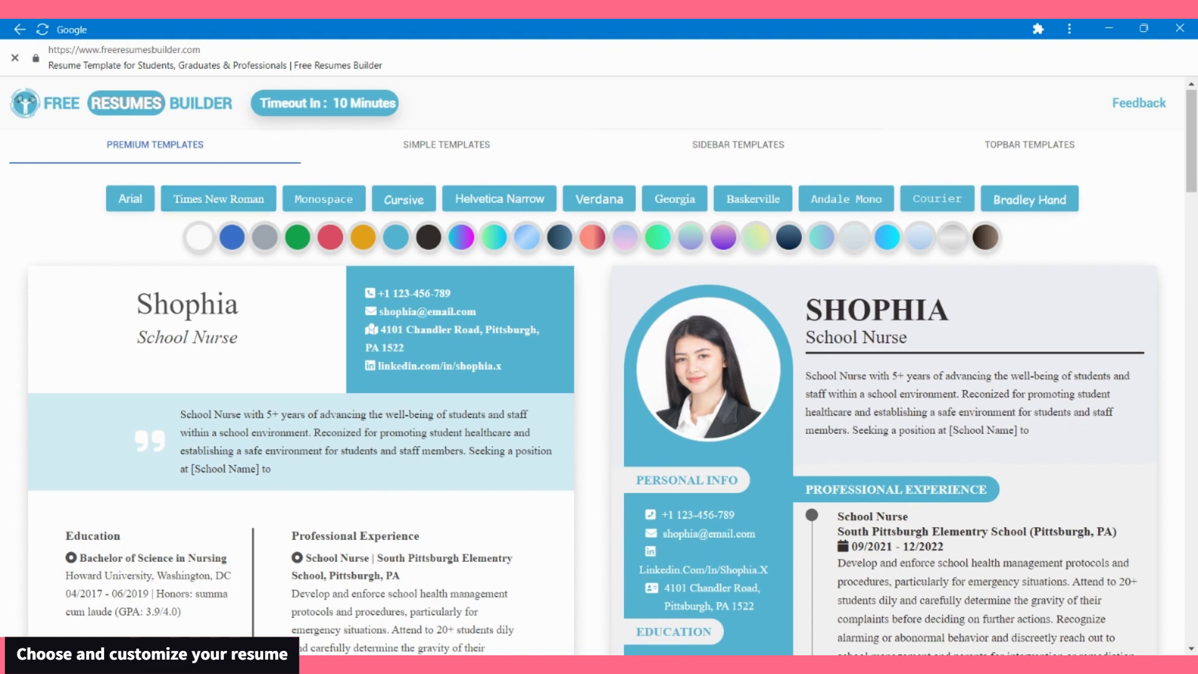
{"action": "scroll", "coordinate": [599, 374], "scroll_direction": "down", "scroll_amount": 3}
{"action": "scroll", "coordinate": [599, 375], "scroll_direction": "up", "scroll_amount": 3}
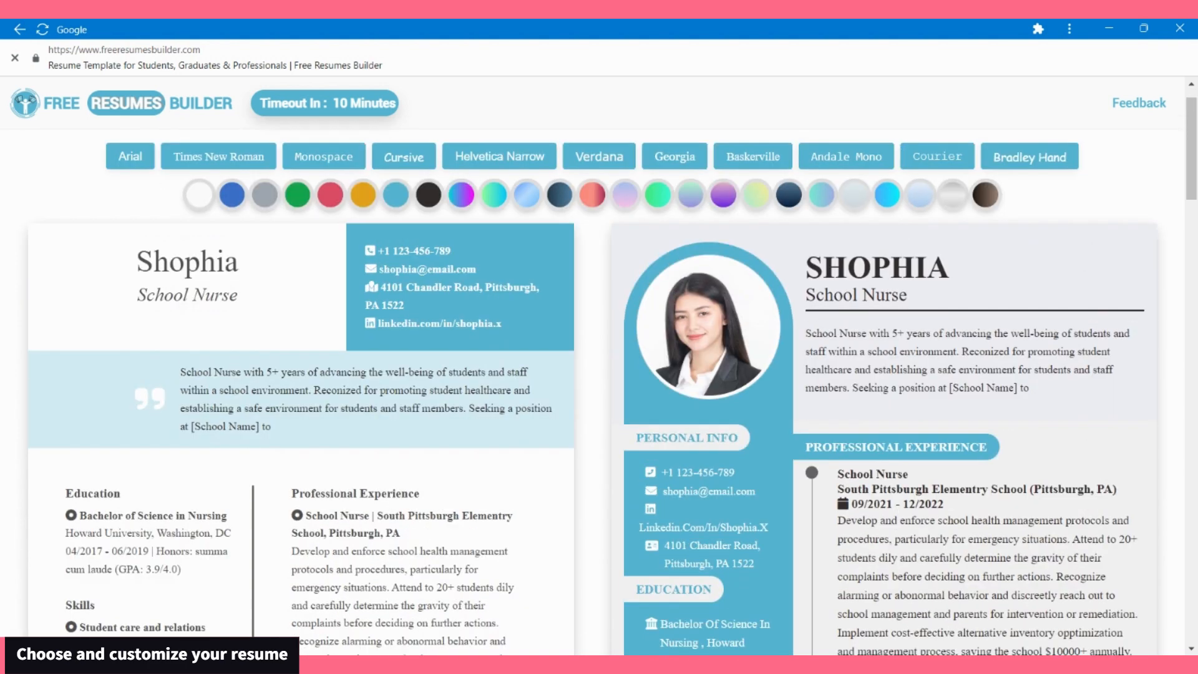
Step: Try the red and orange colour themes on the templates, ending on light blue
{"action": "left_click", "coordinate": [330, 239]}
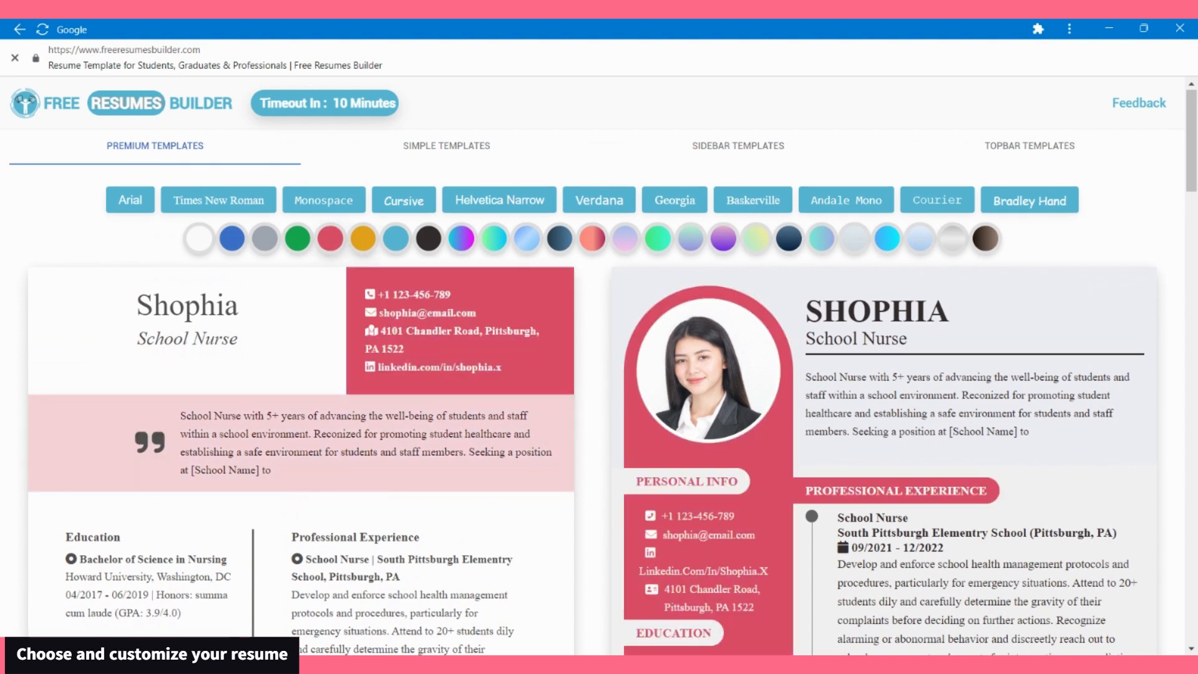
{"action": "left_click", "coordinate": [363, 238]}
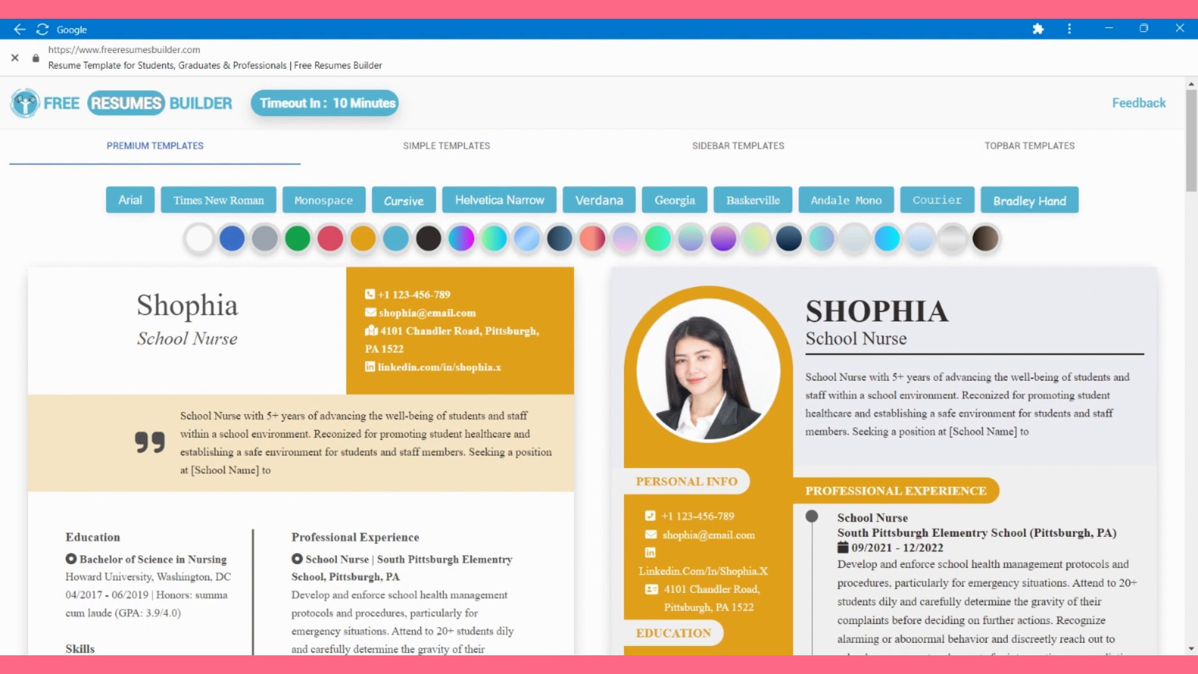
{"action": "left_click", "coordinate": [396, 238]}
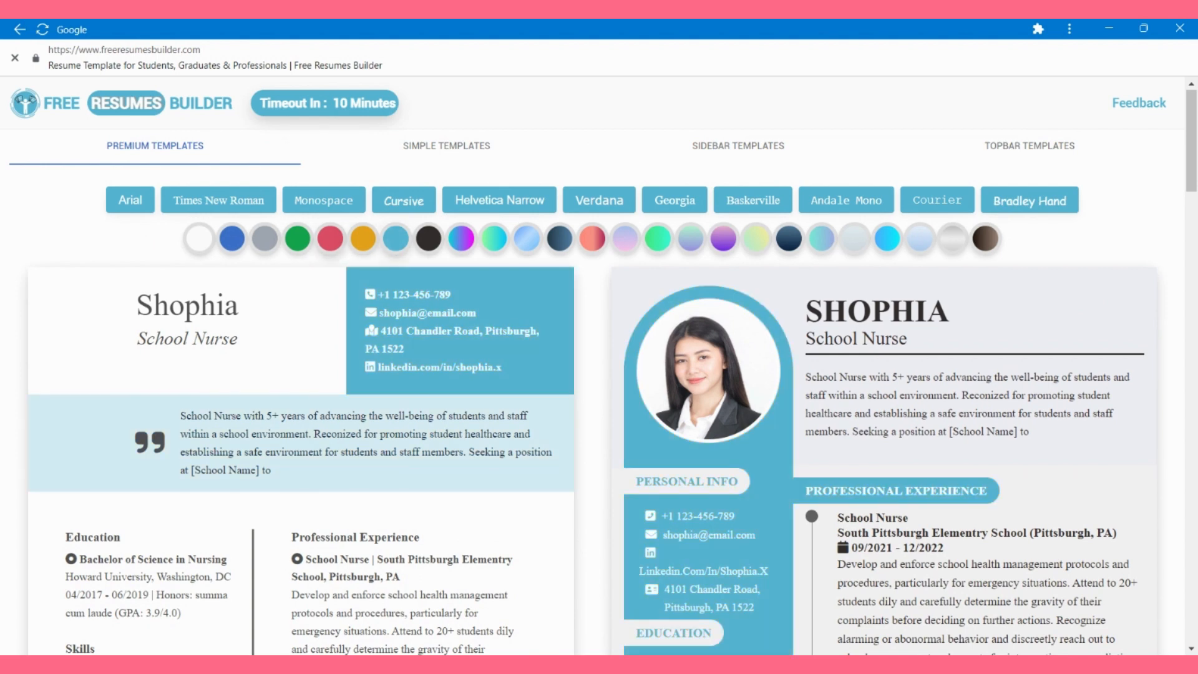
Step: Save the light-blue School Nurse resume as a PDF with Ctrl+P
{"action": "key", "text": "ctrl+p"}
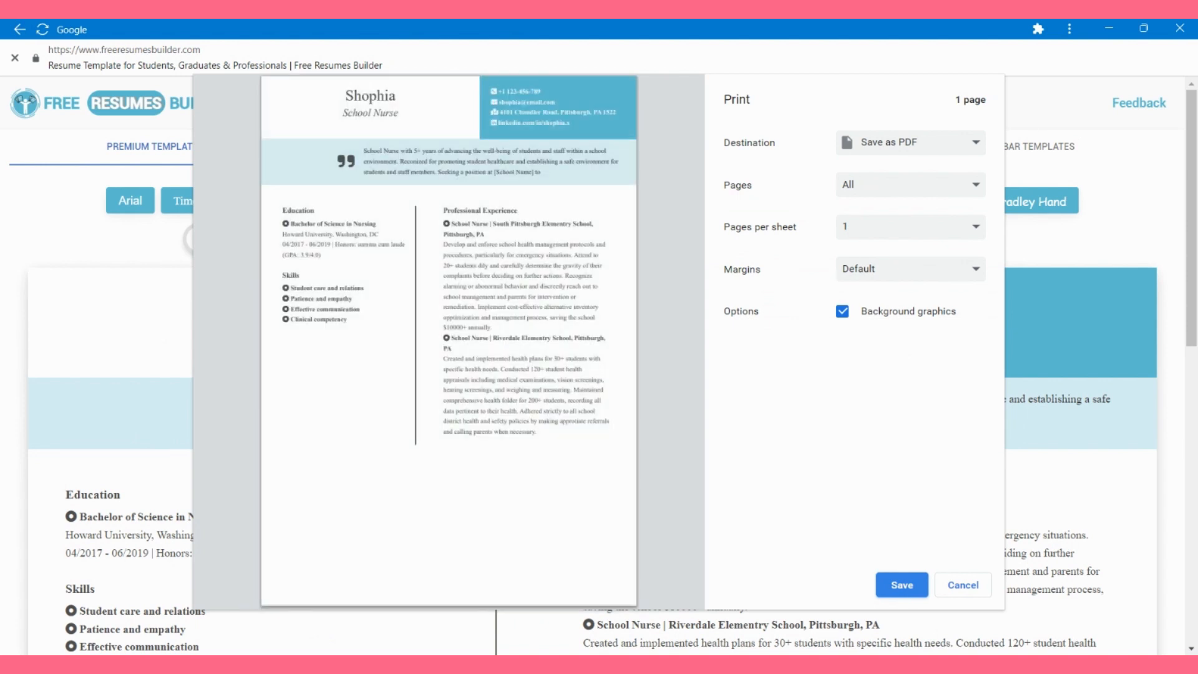
{"action": "key", "text": "Return"}
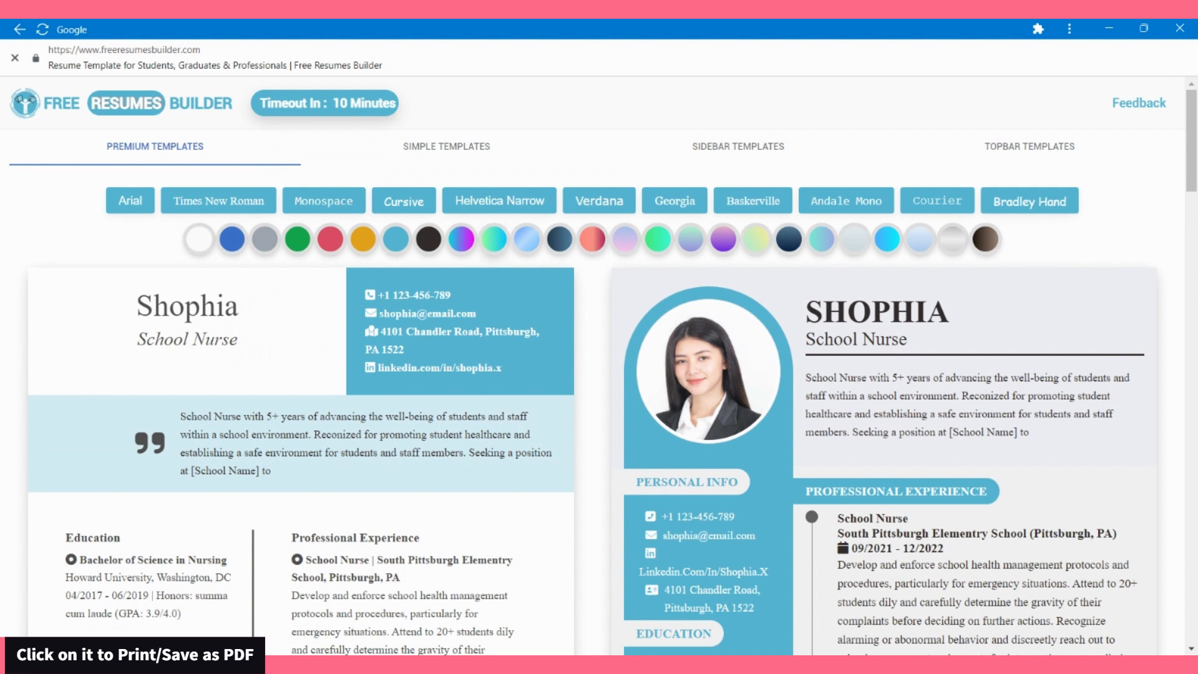
Step: Try red, coral-crimson gradient, steel-blue gradient, orange, crimson and green themes, settling on grey
{"action": "left_click", "coordinate": [330, 238]}
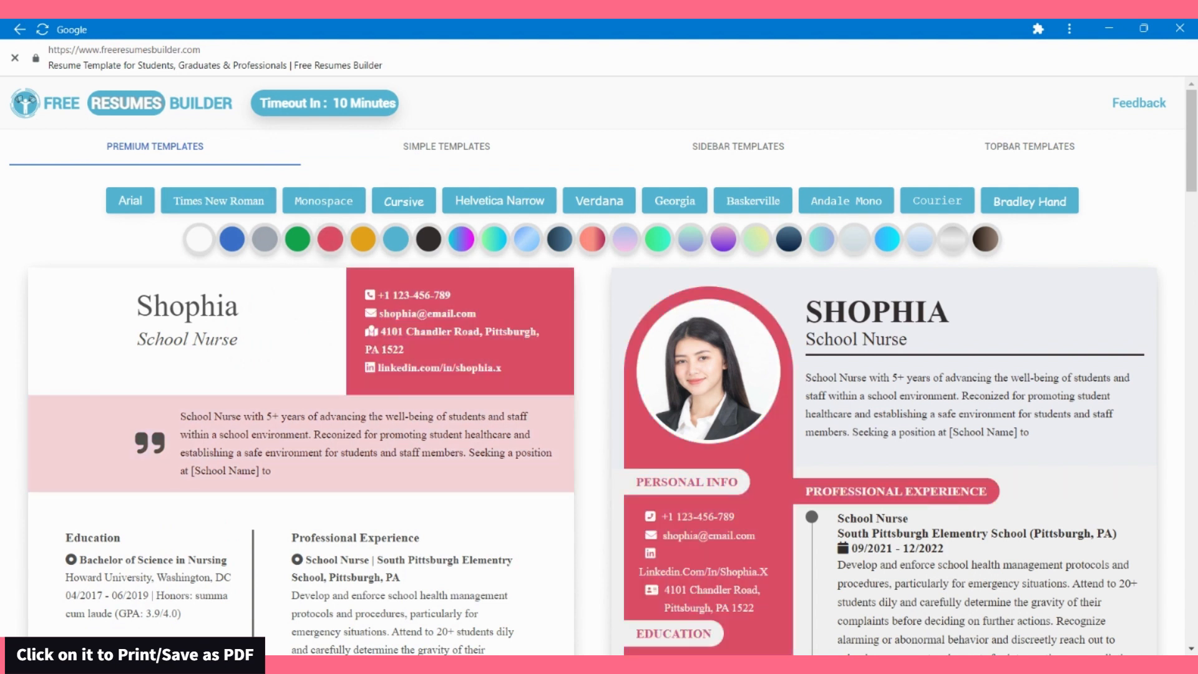
{"action": "left_click", "coordinate": [592, 239]}
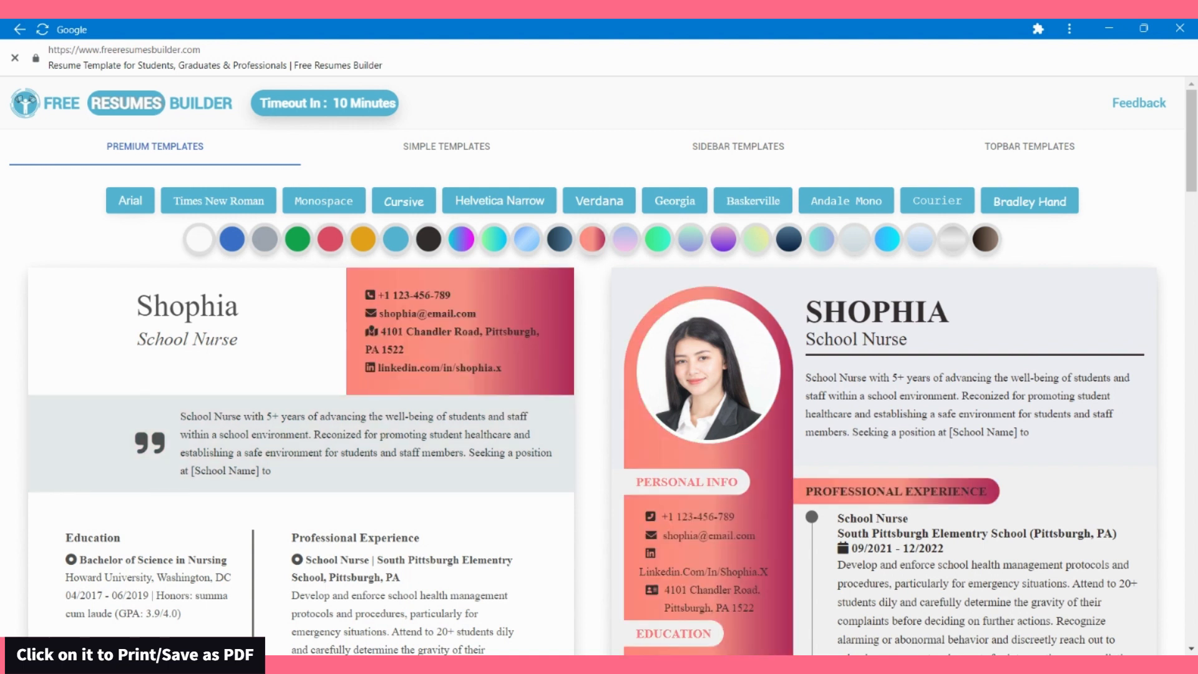
{"action": "left_click", "coordinate": [559, 238]}
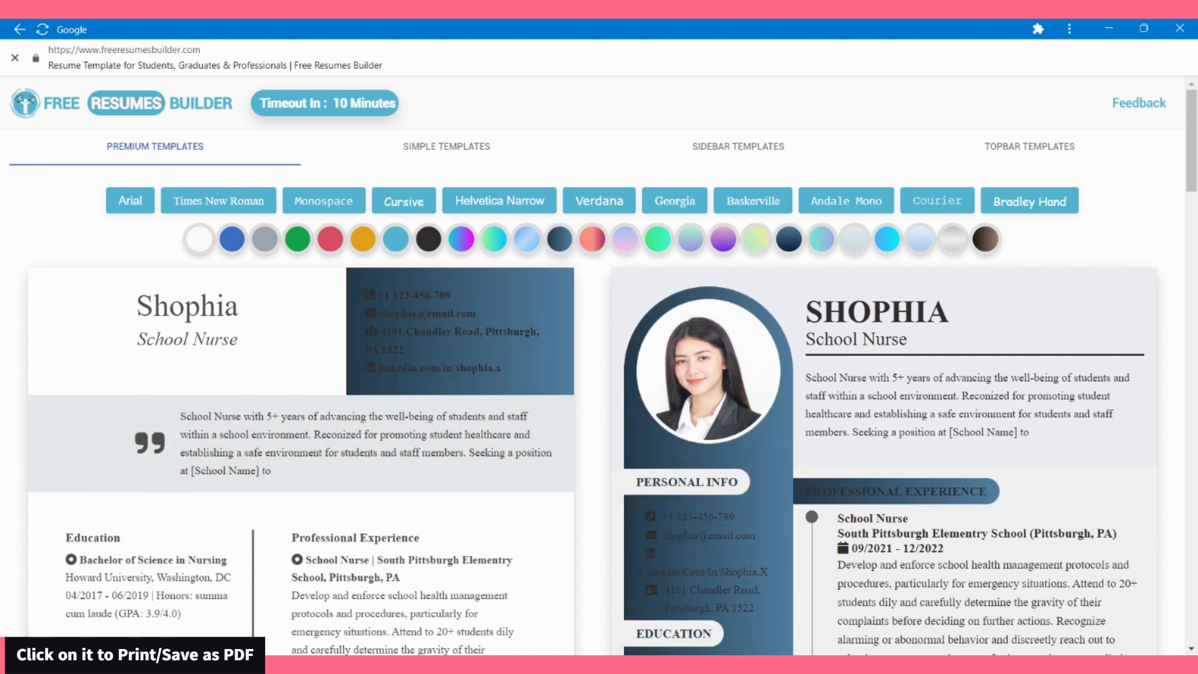
{"action": "left_click", "coordinate": [363, 239]}
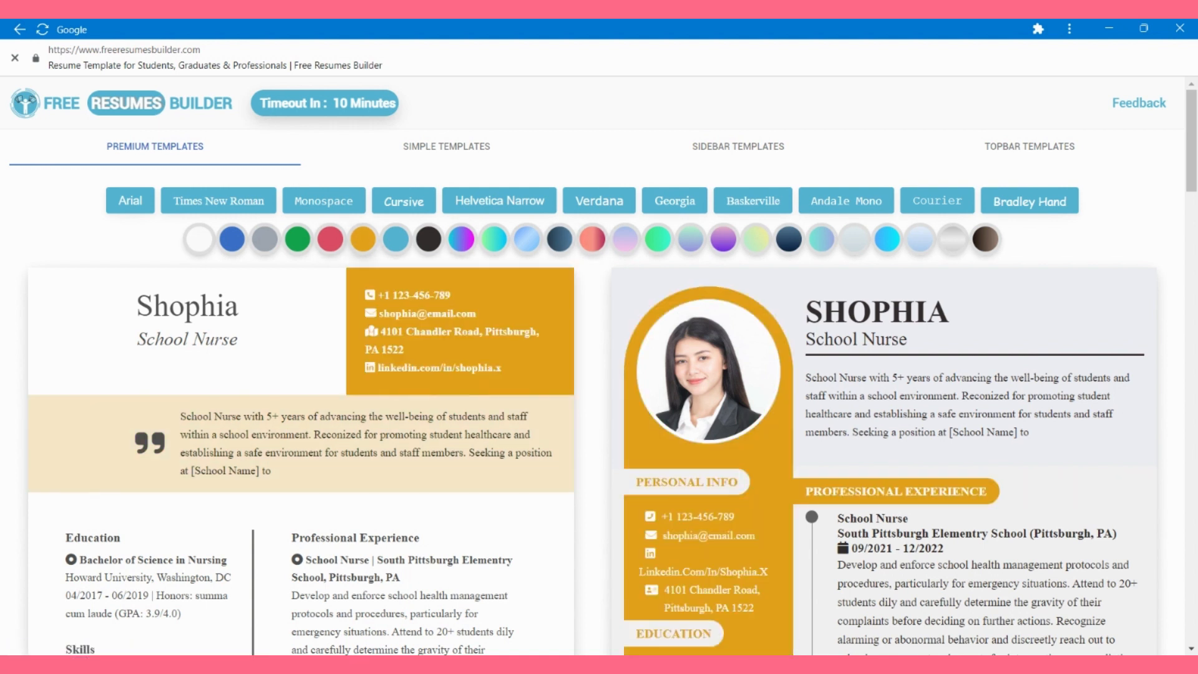
{"action": "left_click", "coordinate": [330, 238]}
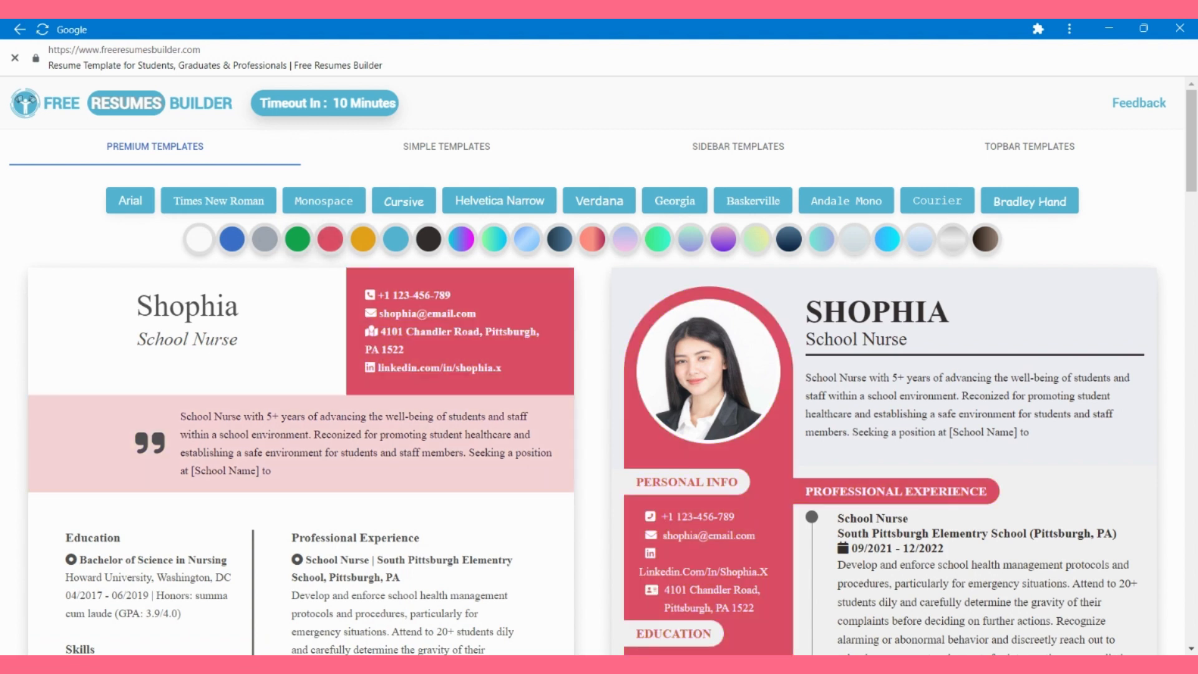
{"action": "left_click", "coordinate": [297, 238]}
{"action": "left_click", "coordinate": [265, 239]}
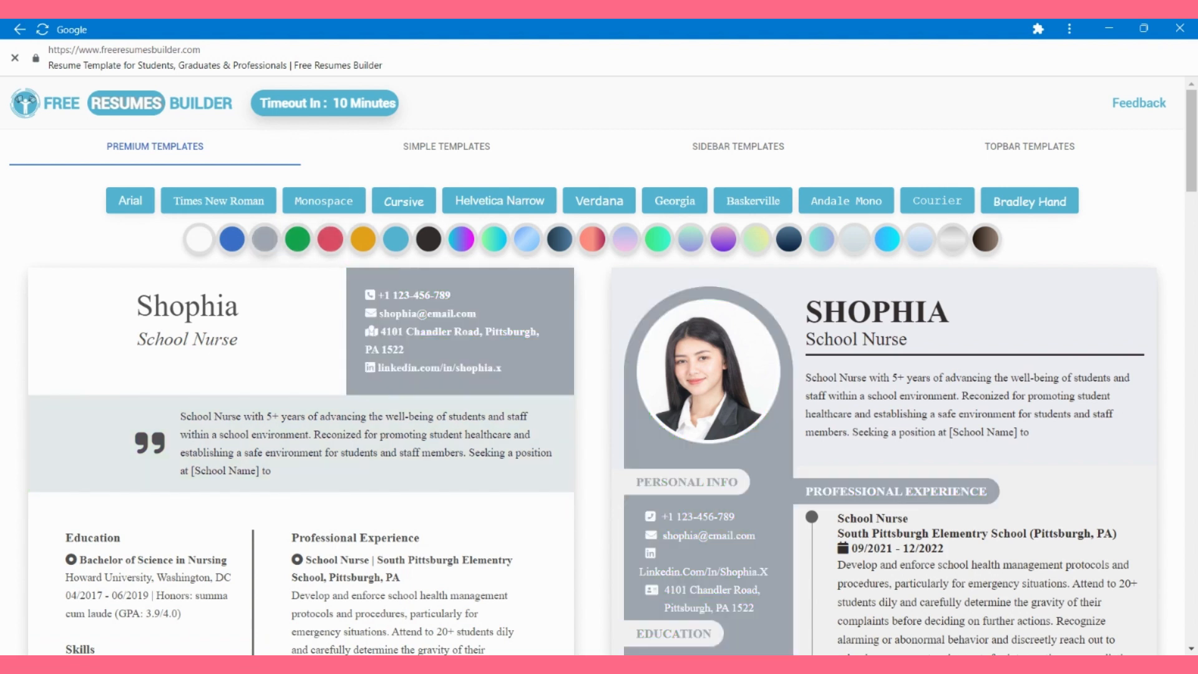
Step: Start printing the cream School Nurse resume to a PDF
{"action": "scroll", "coordinate": [599, 374], "scroll_direction": "down", "scroll_amount": 2}
{"action": "scroll", "coordinate": [599, 374], "scroll_direction": "down", "scroll_amount": 4}
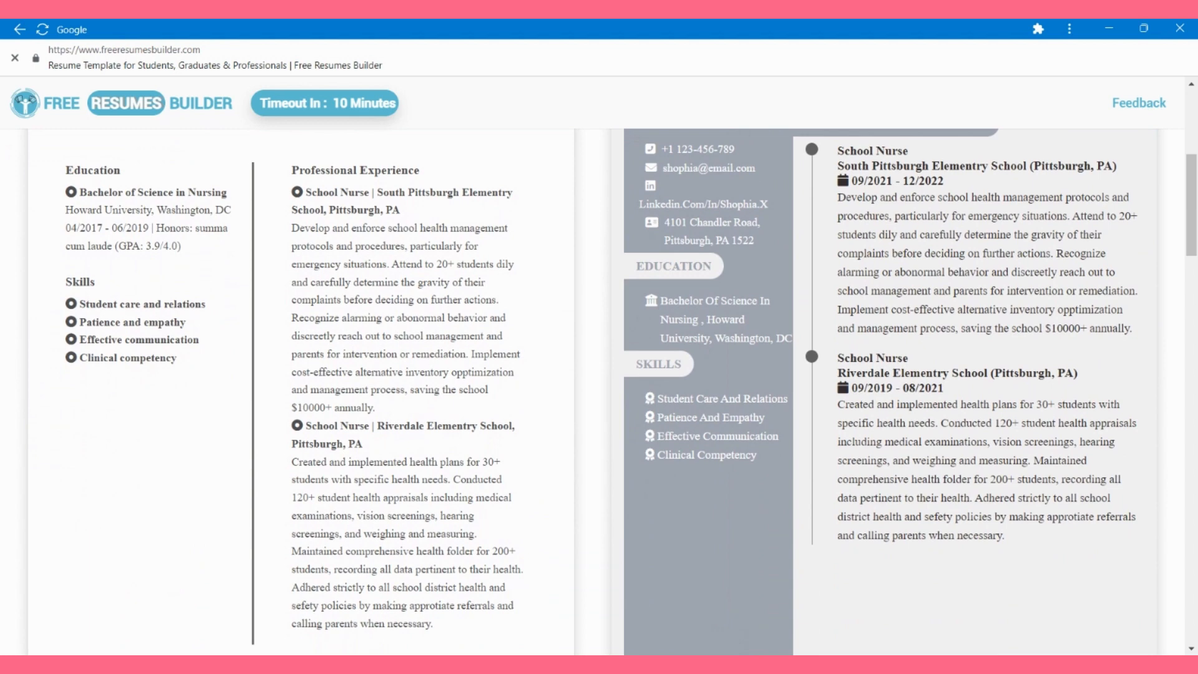
{"action": "scroll", "coordinate": [599, 375], "scroll_direction": "down", "scroll_amount": 12}
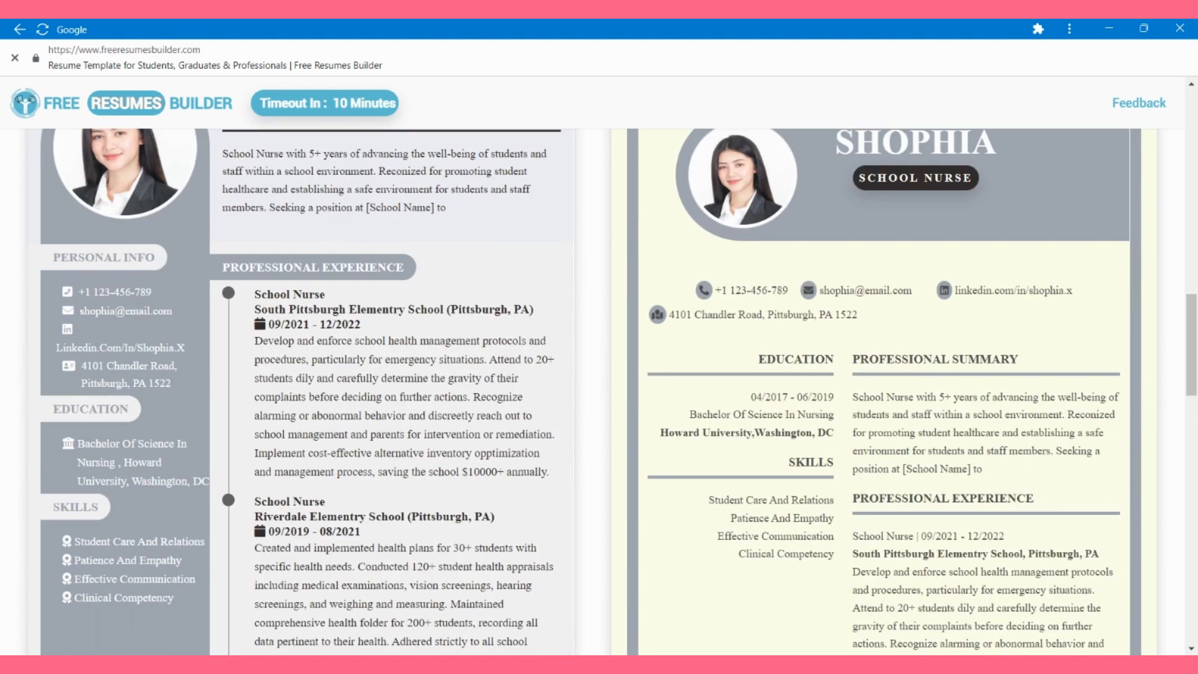
{"action": "left_click", "coordinate": [884, 392]}
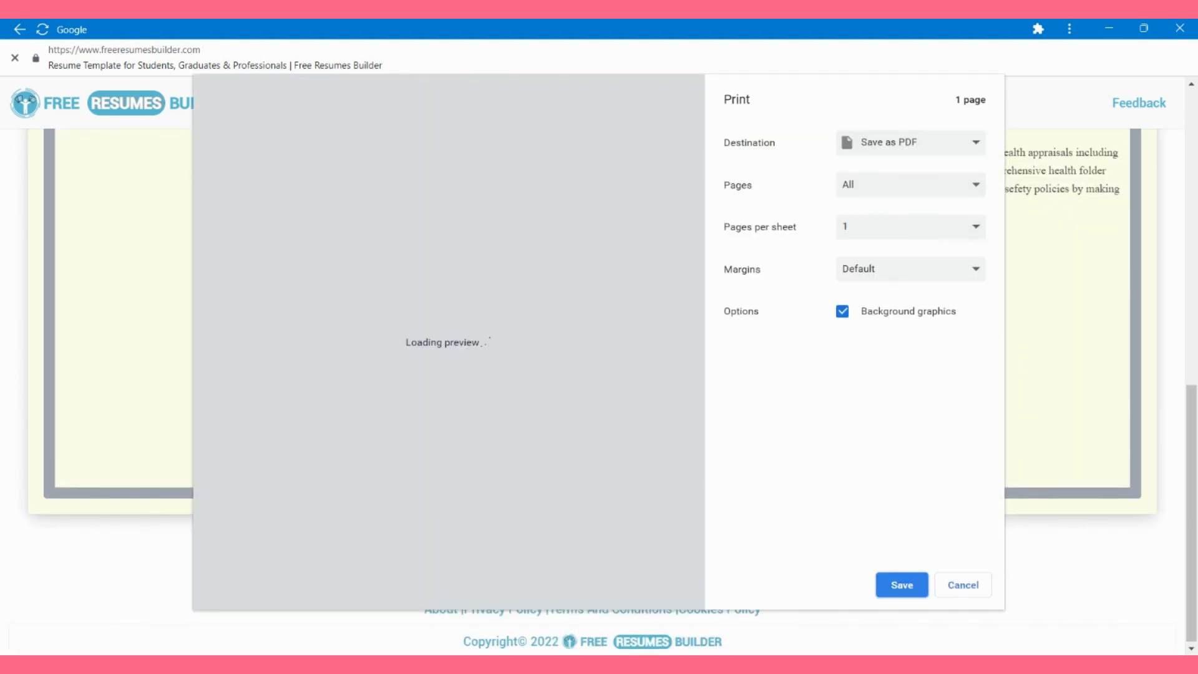
Step: Save the cream resume as a PDF from the Print dialog
{"action": "left_click", "coordinate": [899, 585]}
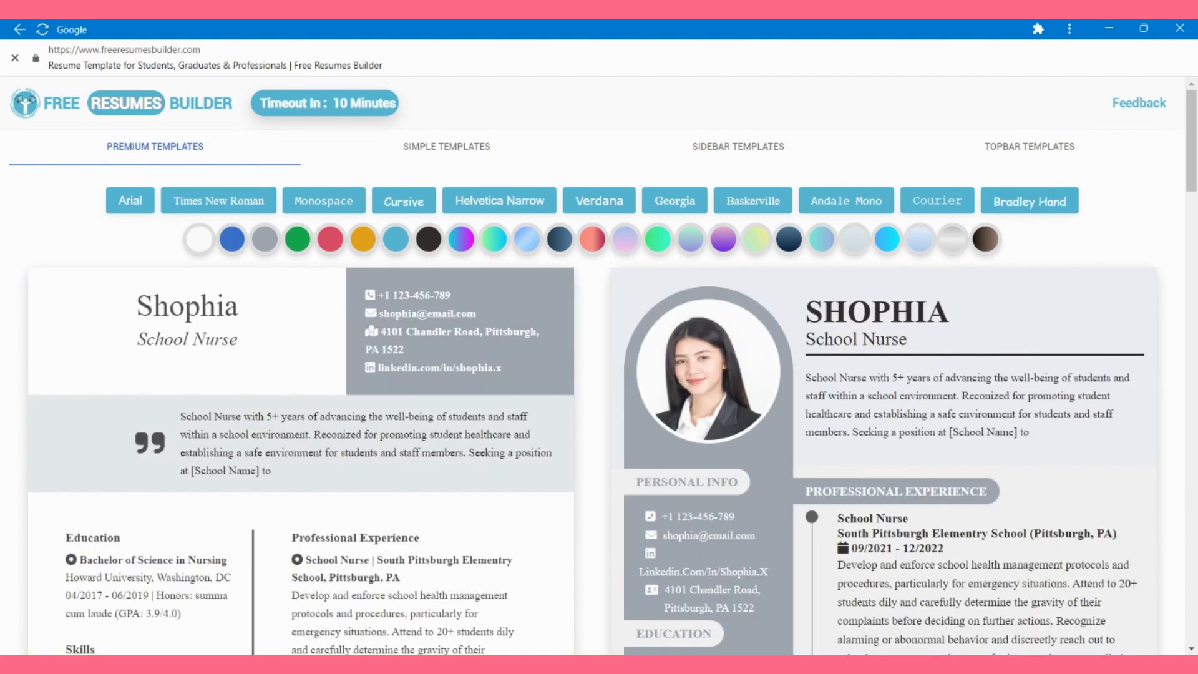
Step: Show the TOPBAR TEMPLATES resume designs and browse through them
{"action": "left_click", "coordinate": [1030, 147]}
{"action": "scroll", "coordinate": [593, 392], "scroll_direction": "down", "scroll_amount": 5}
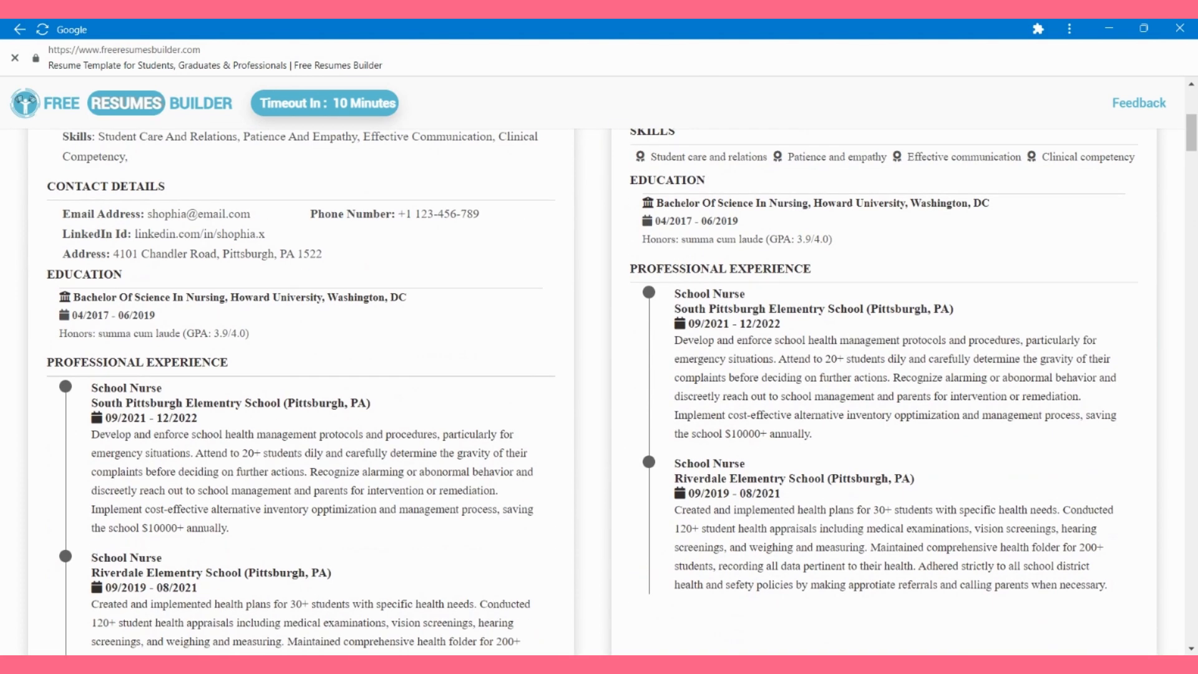
{"action": "scroll", "coordinate": [593, 392], "scroll_direction": "up", "scroll_amount": 5}
{"action": "scroll", "coordinate": [593, 392], "scroll_direction": "down", "scroll_amount": 7}
{"action": "scroll", "coordinate": [593, 391], "scroll_direction": "up", "scroll_amount": 8}
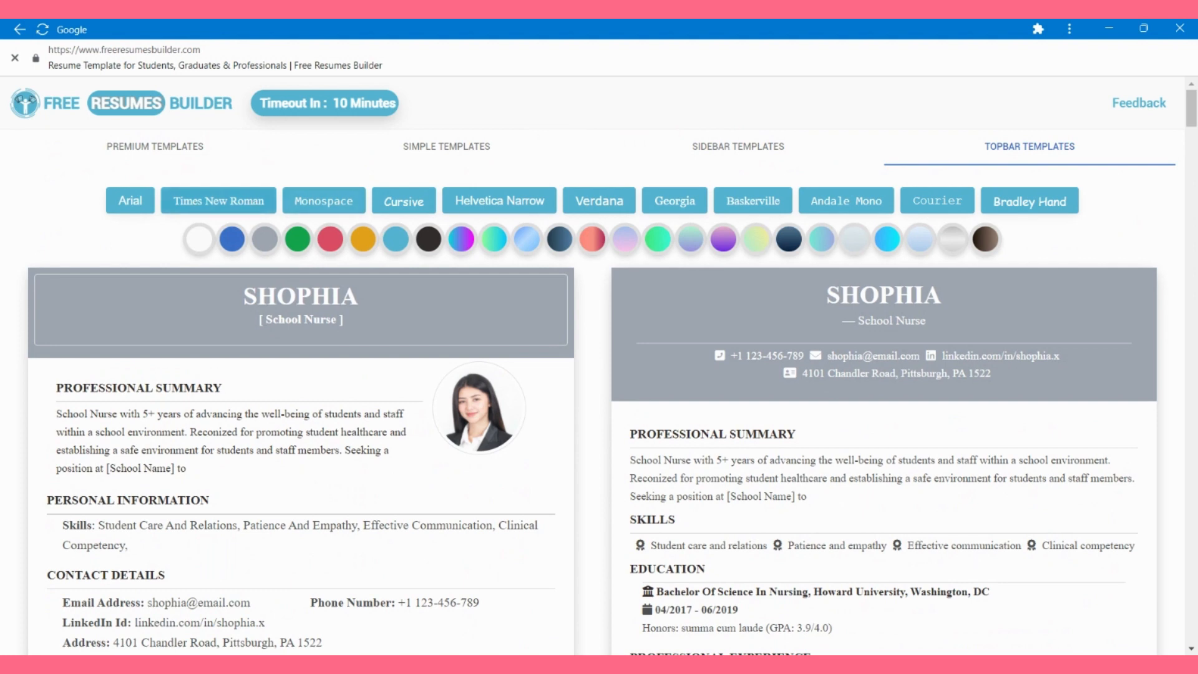
Step: Try green header bars on the topbar resumes, then switch to blue and browse the designs
{"action": "left_click", "coordinate": [297, 243]}
{"action": "left_click", "coordinate": [233, 244]}
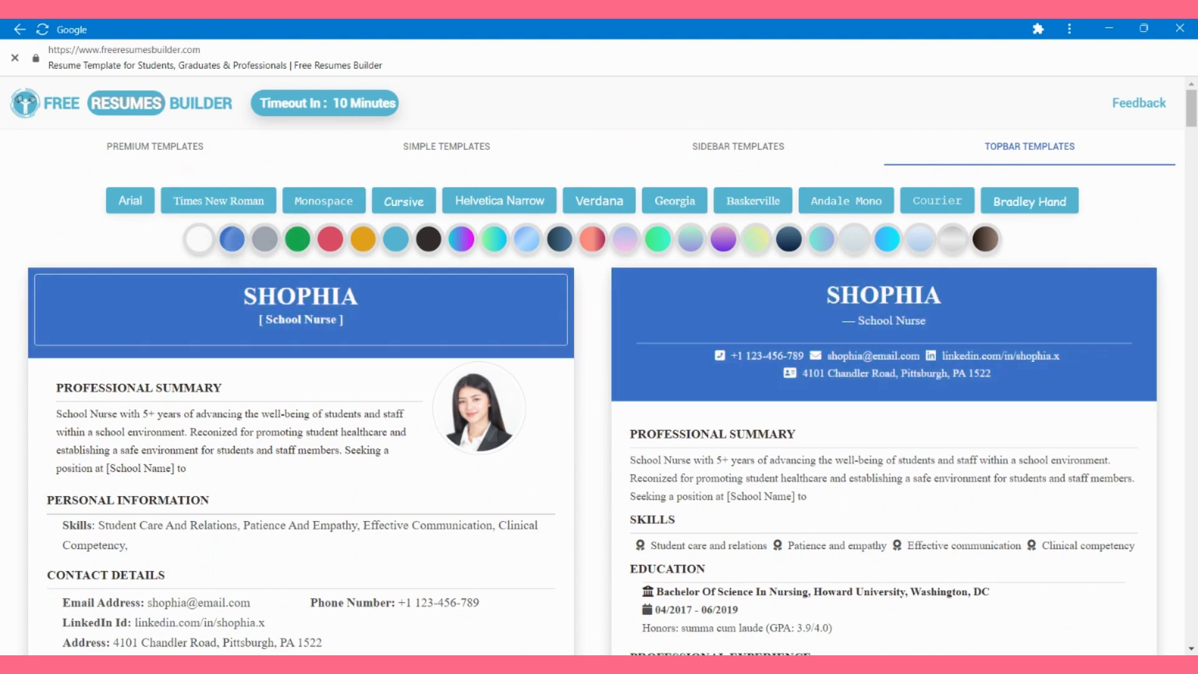
{"action": "scroll", "coordinate": [593, 392], "scroll_direction": "down", "scroll_amount": 20}
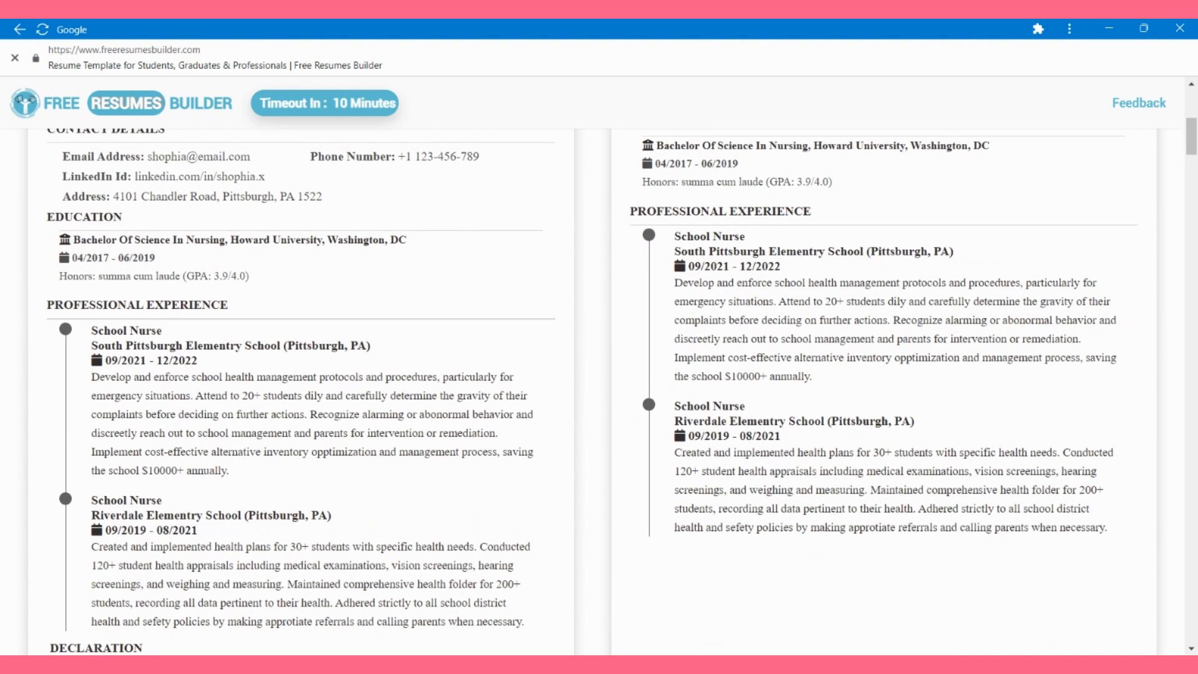
{"action": "scroll", "coordinate": [593, 392], "scroll_direction": "down", "scroll_amount": 8}
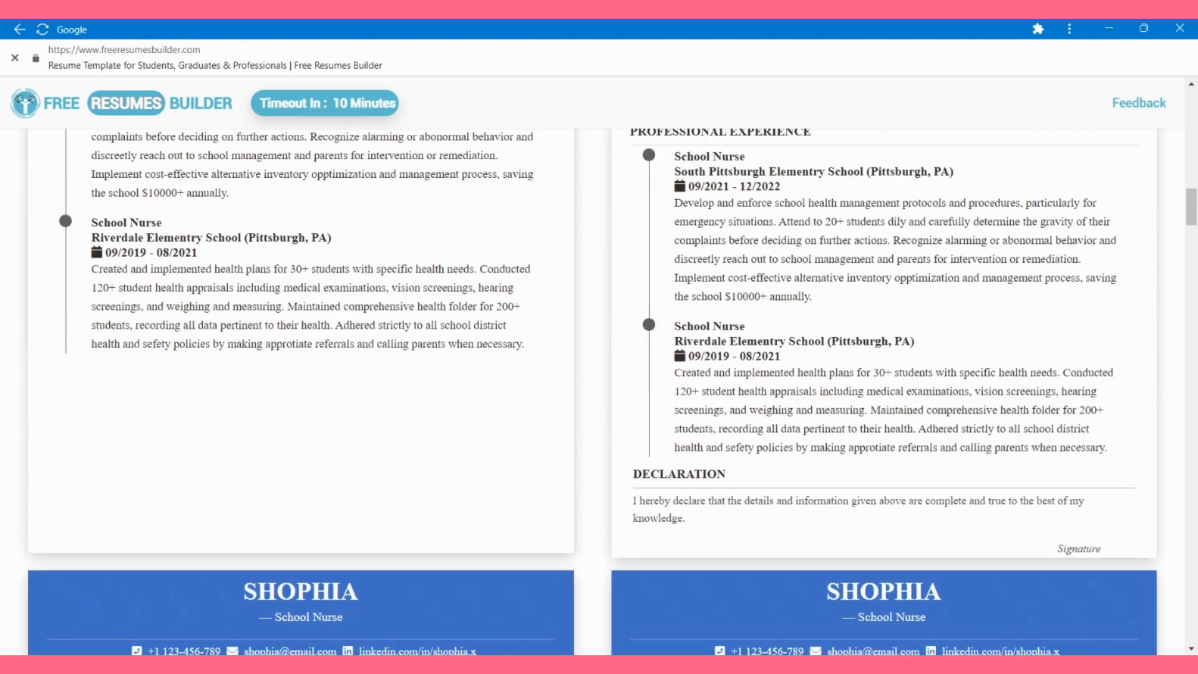
{"action": "scroll", "coordinate": [593, 392], "scroll_direction": "down", "scroll_amount": 18}
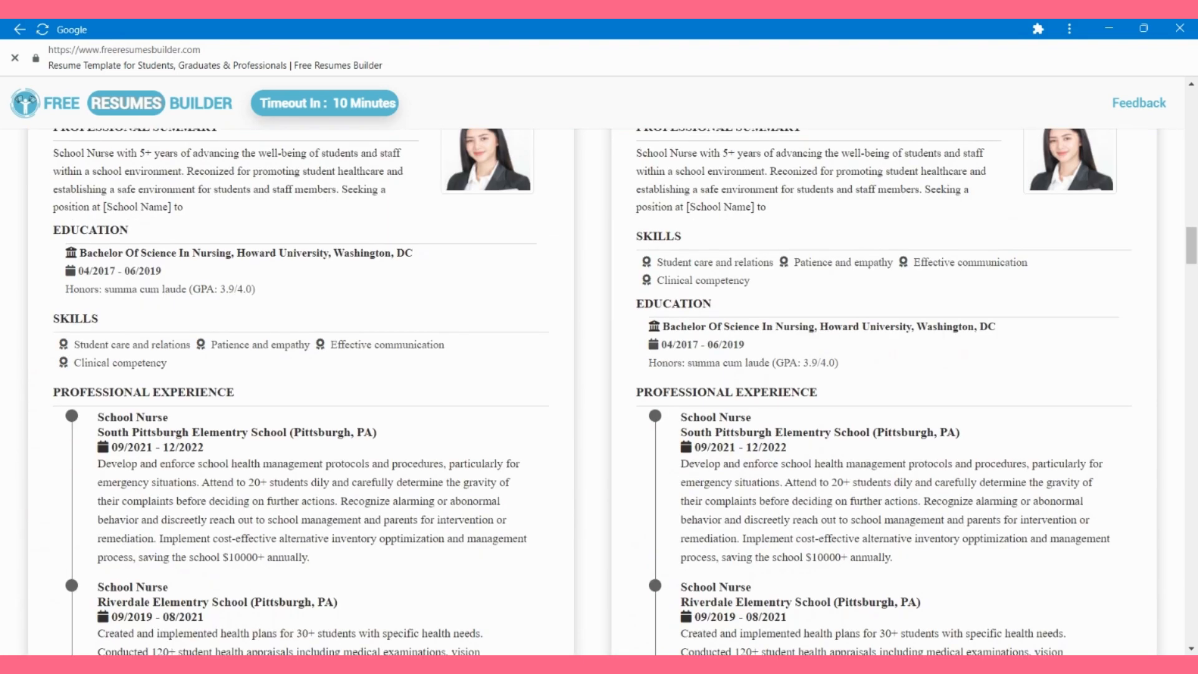
{"action": "scroll", "coordinate": [593, 392], "scroll_direction": "down", "scroll_amount": 20}
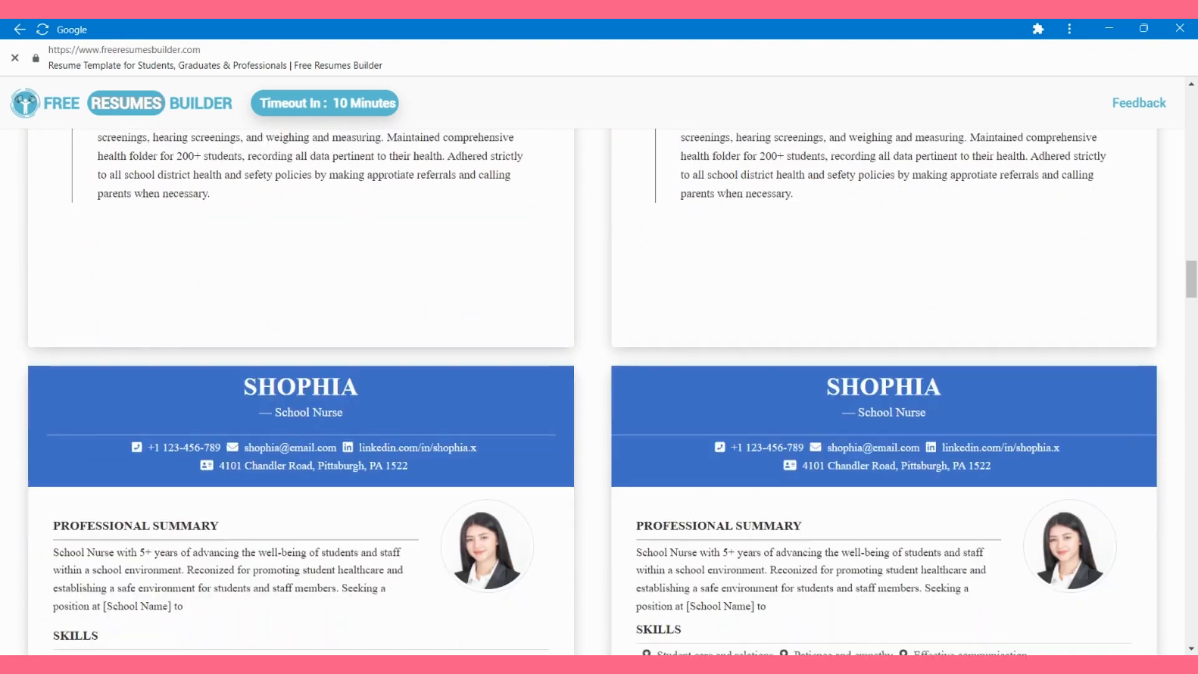
{"action": "scroll", "coordinate": [593, 392], "scroll_direction": "down", "scroll_amount": 8}
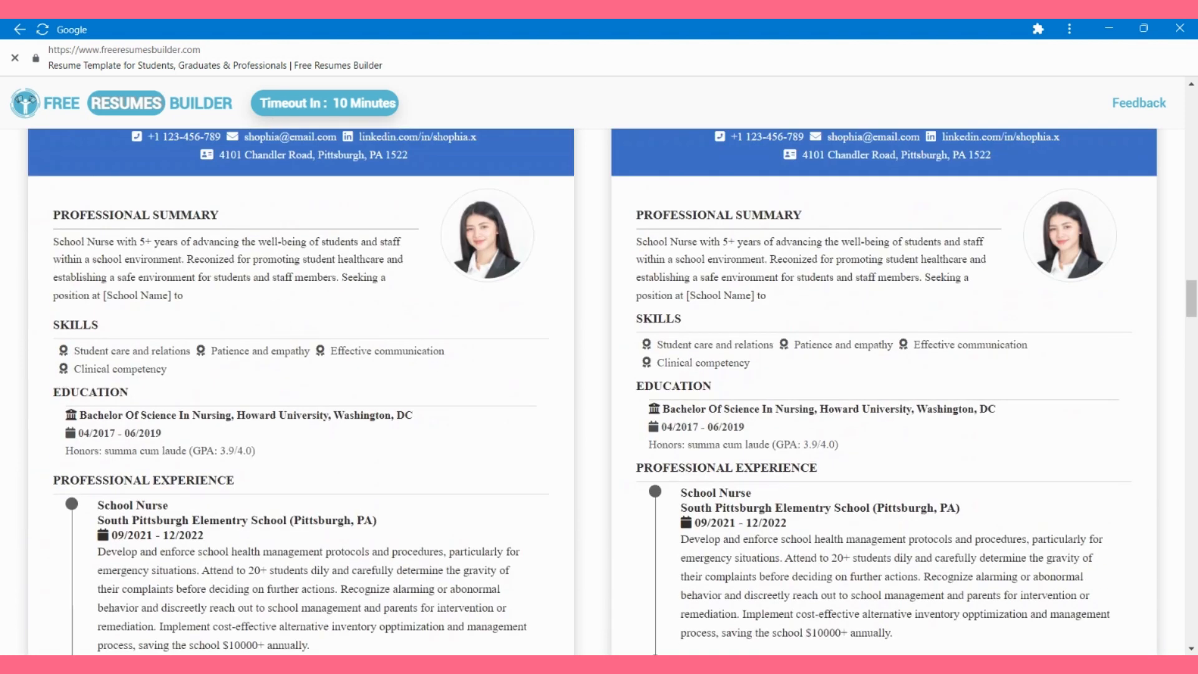
{"action": "scroll", "coordinate": [592, 392], "scroll_direction": "up", "scroll_amount": 2}
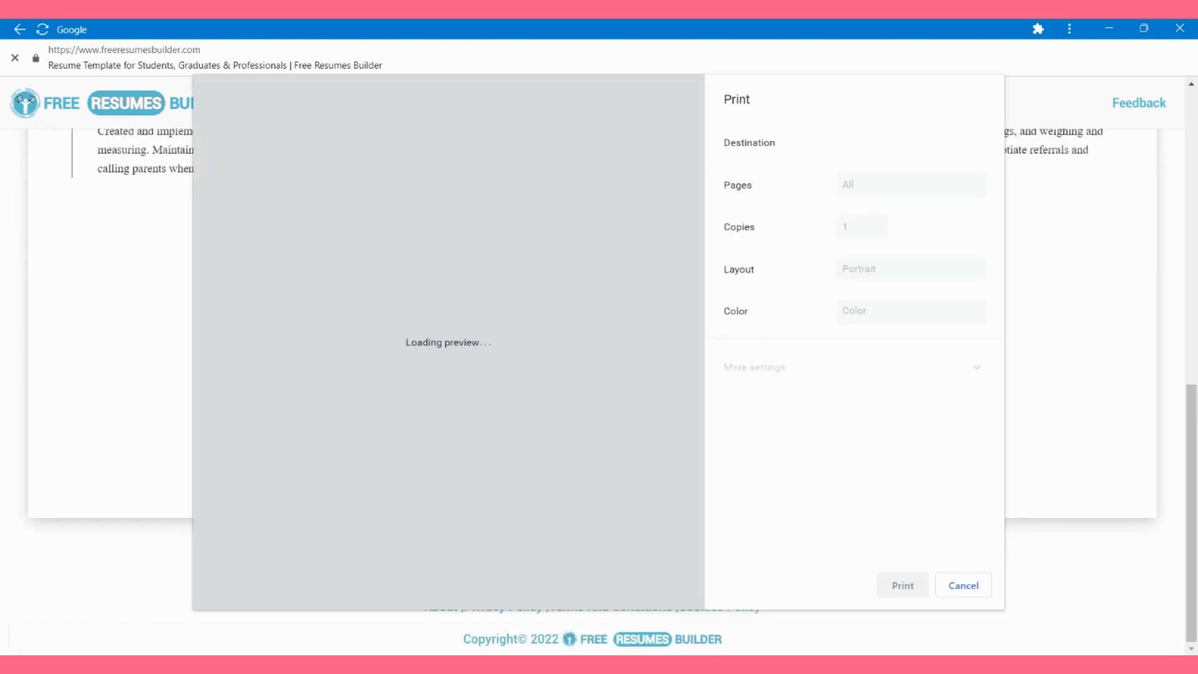